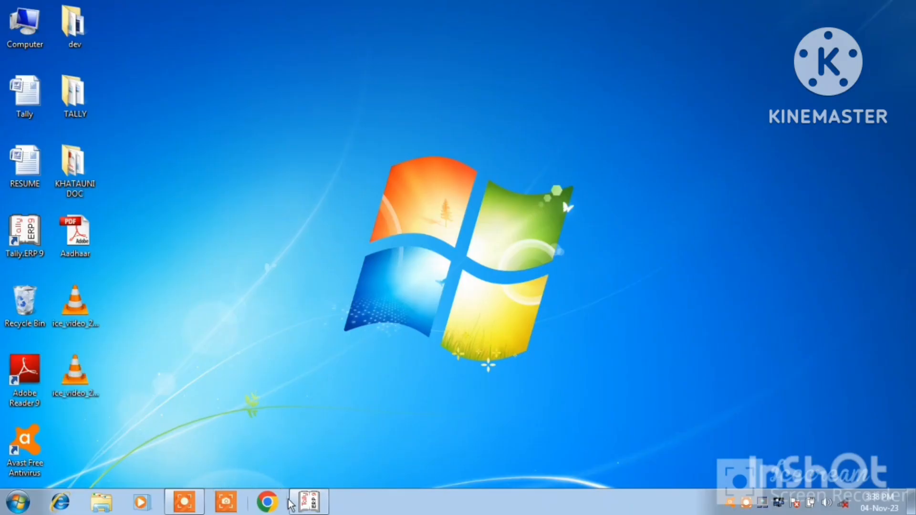
Switch to Tally.ERP 9 and enable batch-wise details and expiry dates for batches in ABC Trading Company's inventory features.
click(309, 501)
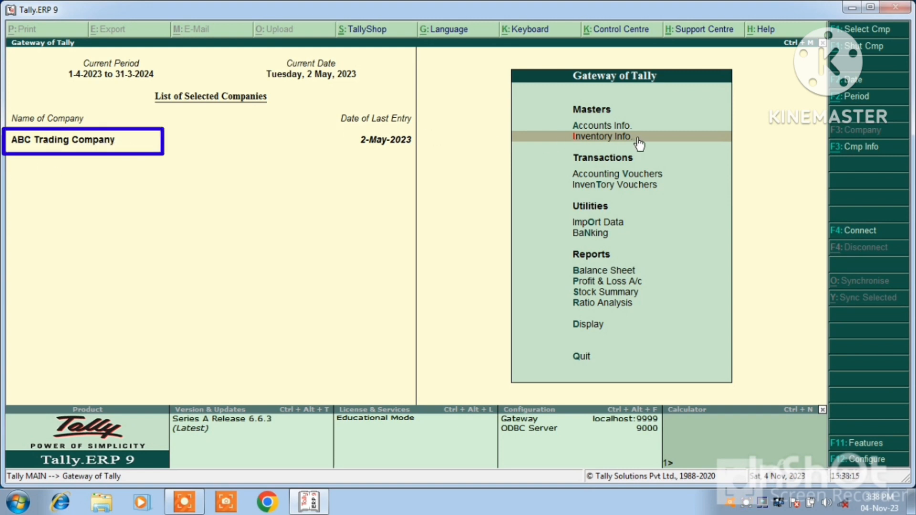
click(855, 441)
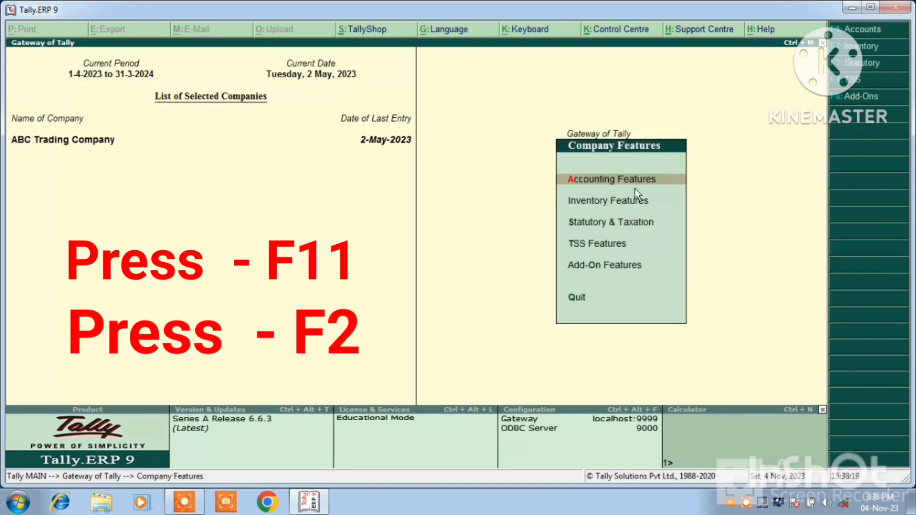
click(635, 202)
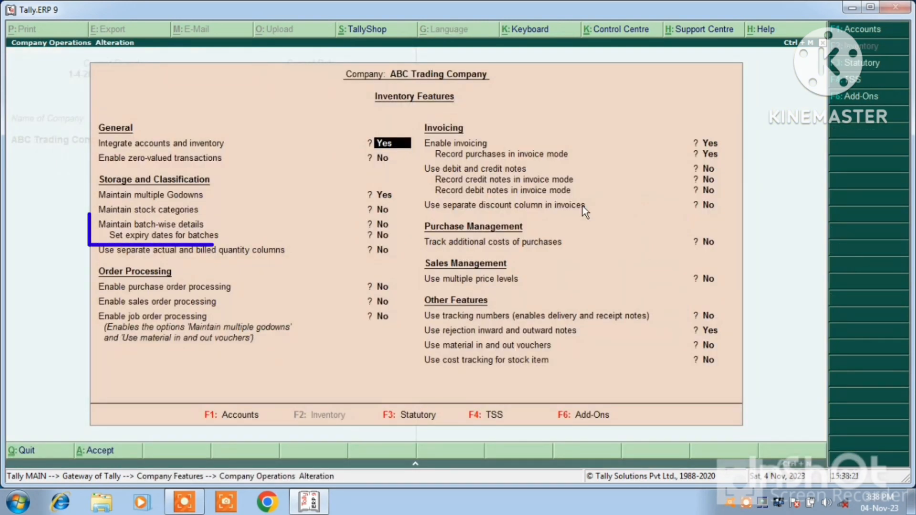
click(383, 225)
text(Y)
key(Return)
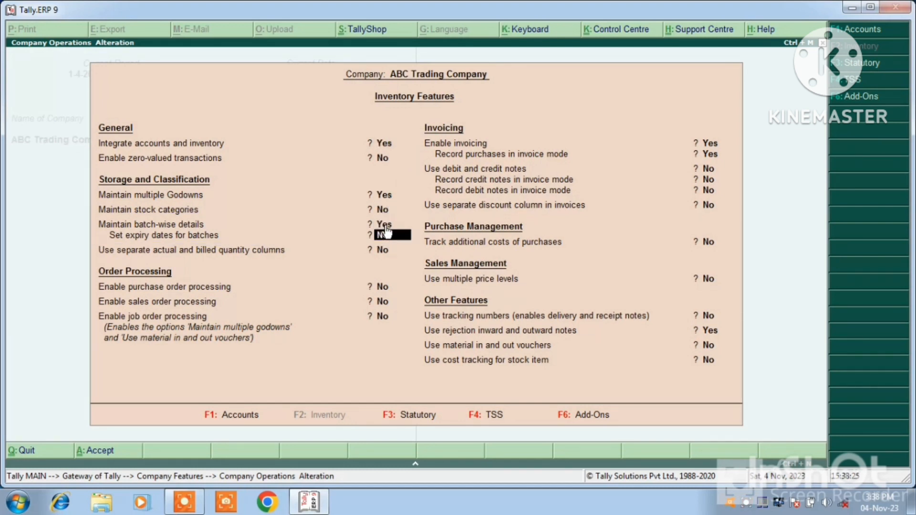
text(y)
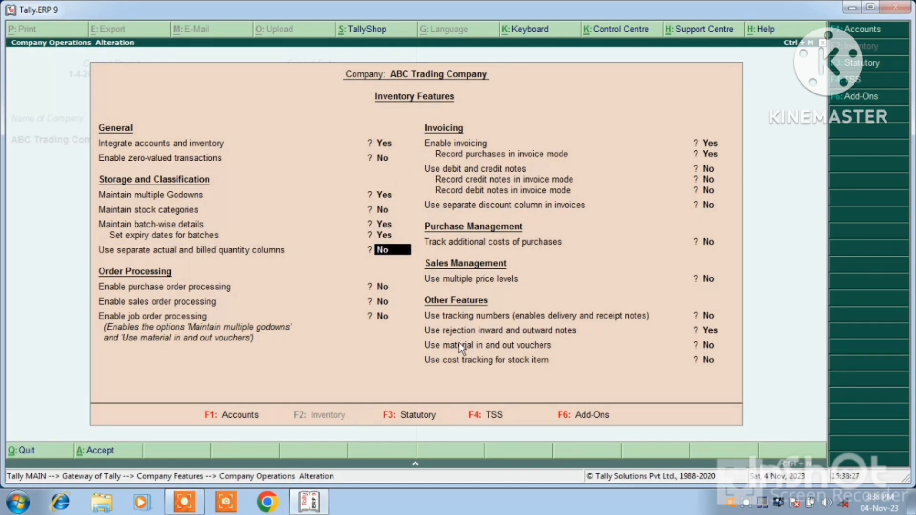
Keep the remaining inventory feature settings, save the configuration and return to the Gateway of Tally.
key(Return)
key(Return)
key(Return)
key(Return)
key(Return)
key(Return)
key(Return)
key(Return)
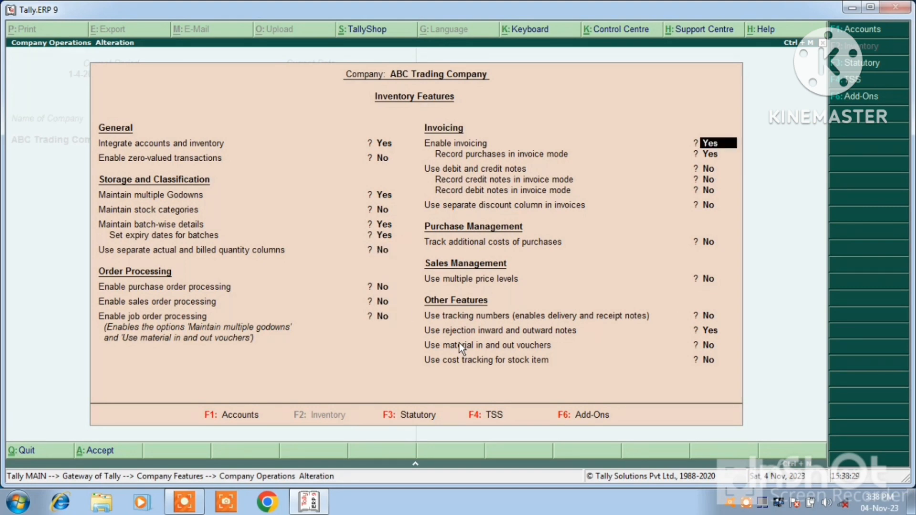
key(Return)
key(Return)
key(Return)
key(Return)
key(Return)
key(Return)
key(Return)
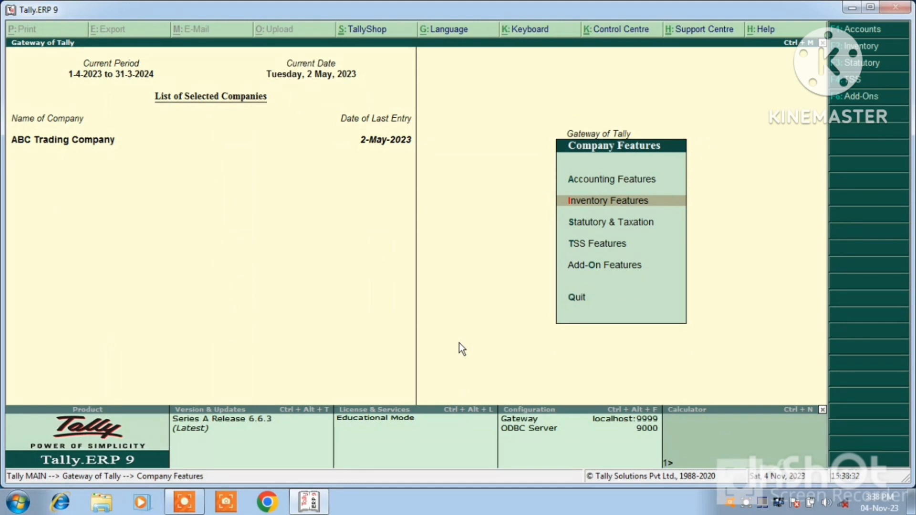
key(Escape)
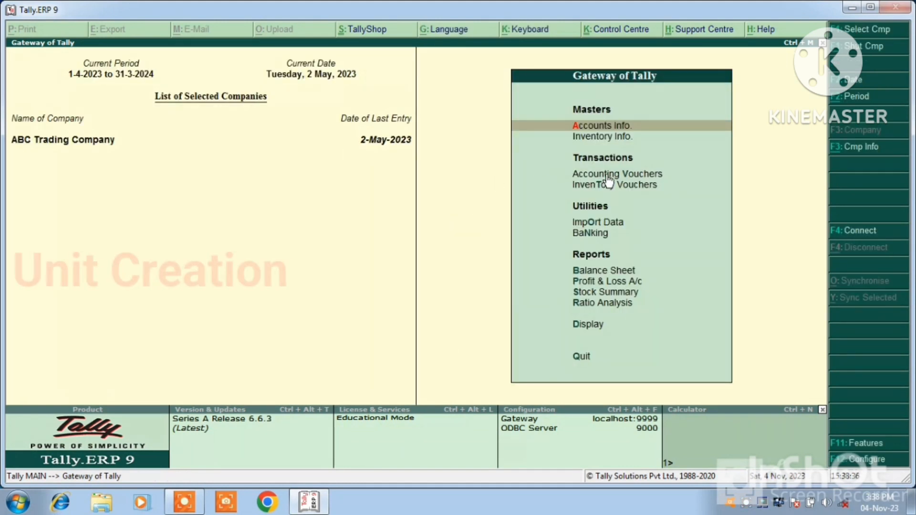
Start a new simple unit of measure with the symbol Nos and the formal name NUMBERS.
click(614, 137)
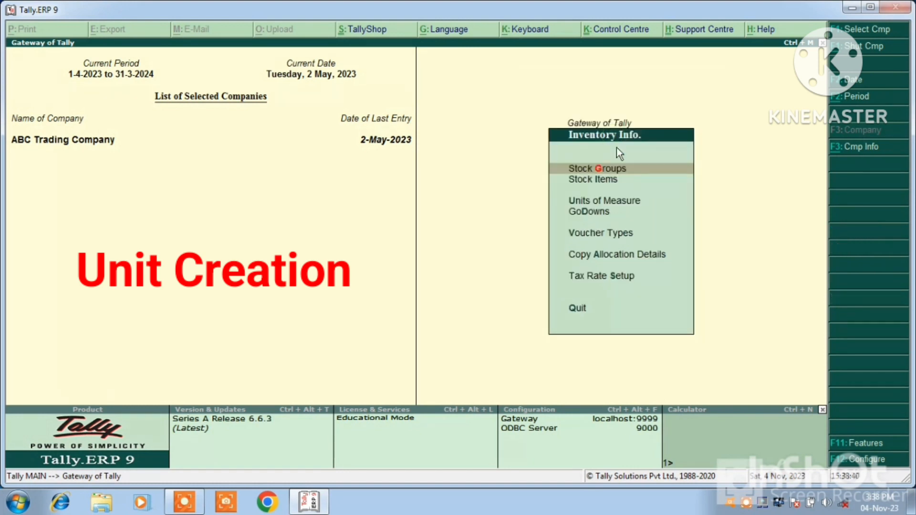
click(603, 201)
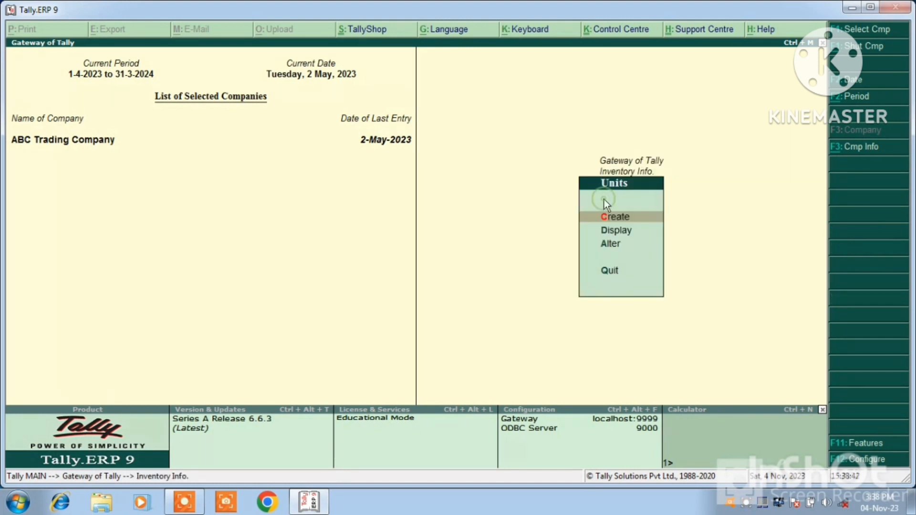
click(622, 217)
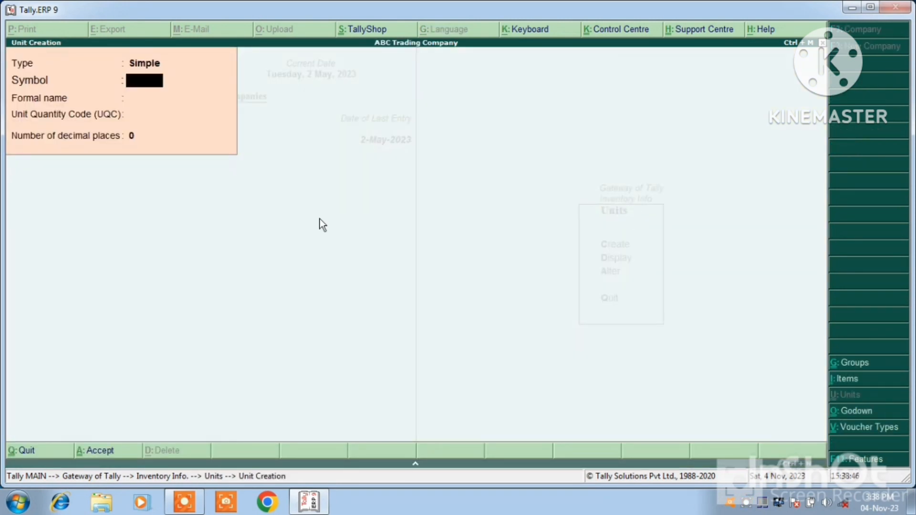
text(n)
key(BackSpace)
text(Nos)
key(Return)
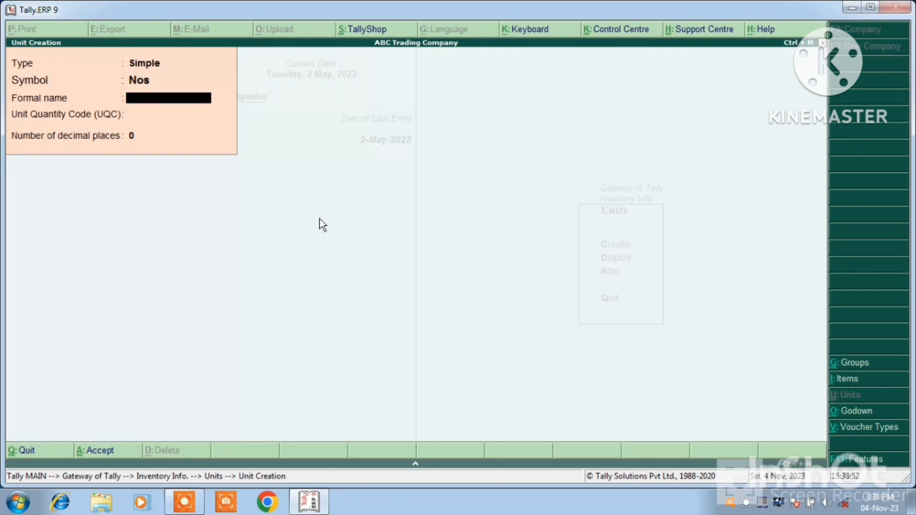
text(NUMBERS)
key(Return)
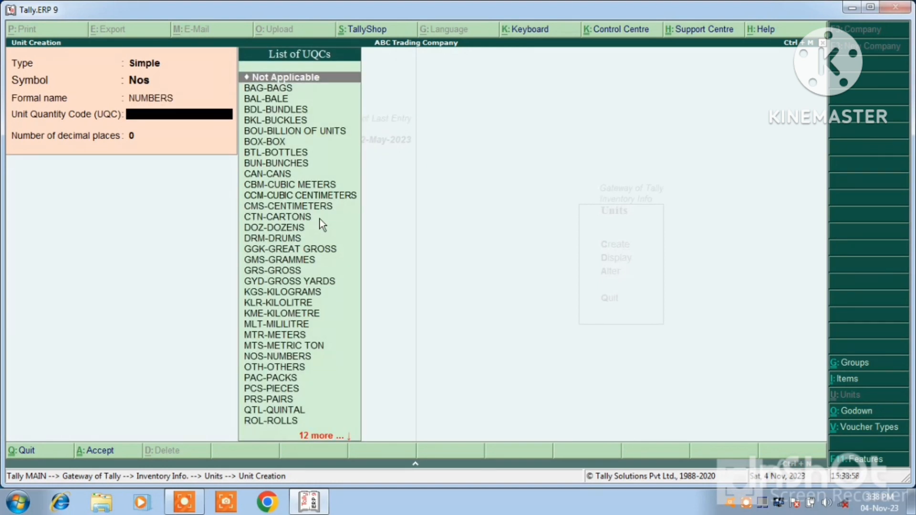
Assign the unit quantity code NOS-NUMBERS with 0 decimal places, save the unit and return to Inventory Info.
text(N)
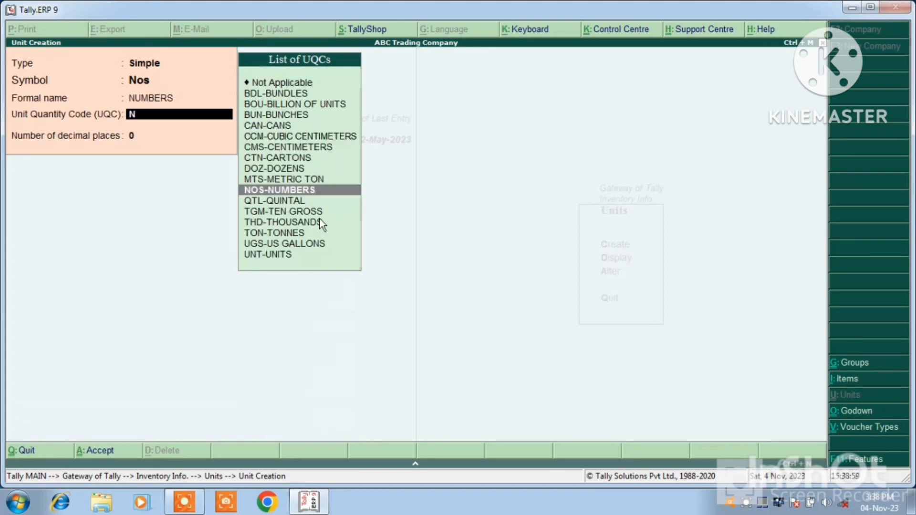
click(321, 193)
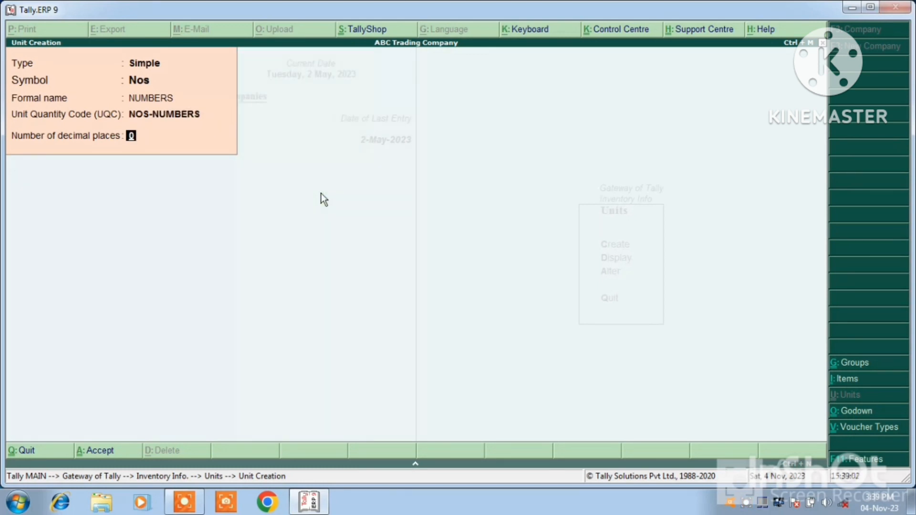
key(Return)
key(Return)
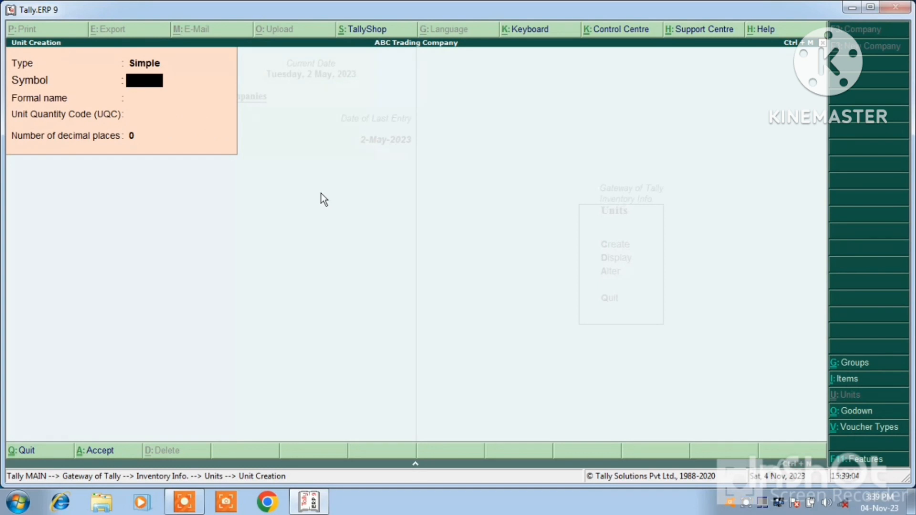
key(Escape)
key(Escape)
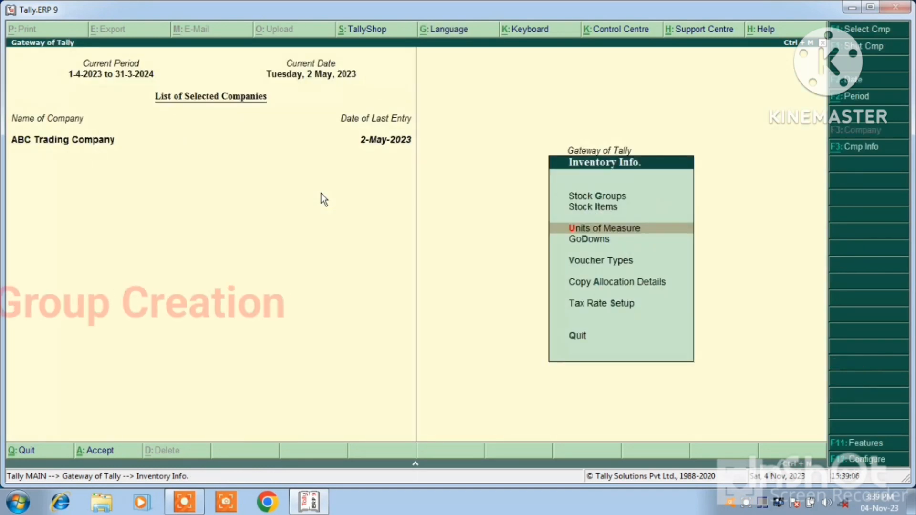
Start a single stock group named Dabur under Primary, with item quantities set to be added.
click(614, 198)
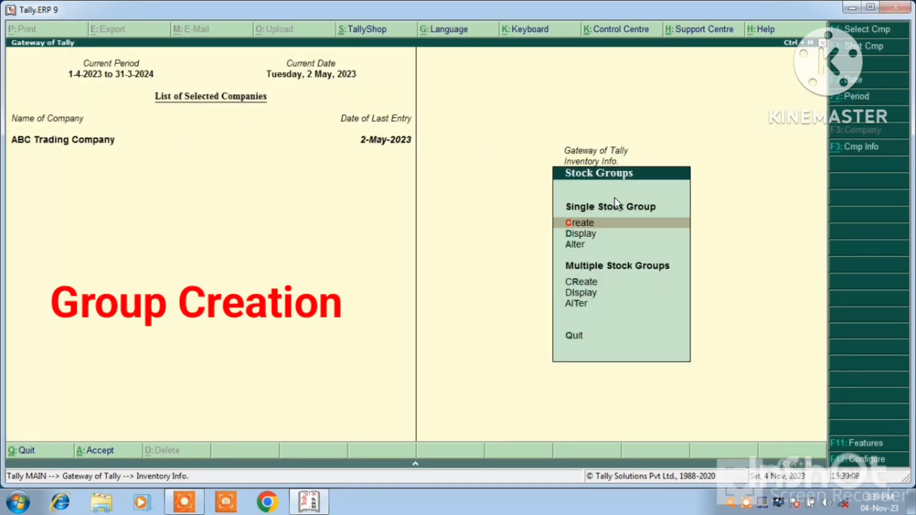
click(615, 224)
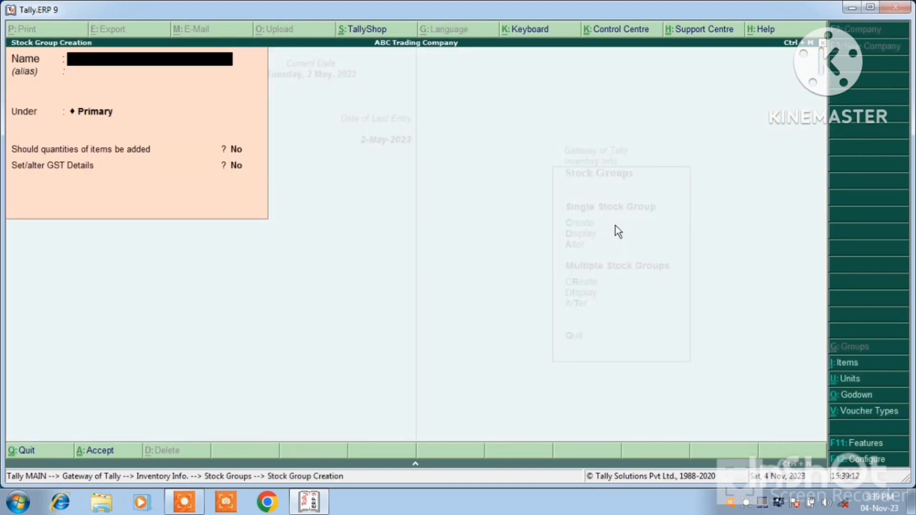
text(Dabur)
key(Return)
key(Return)
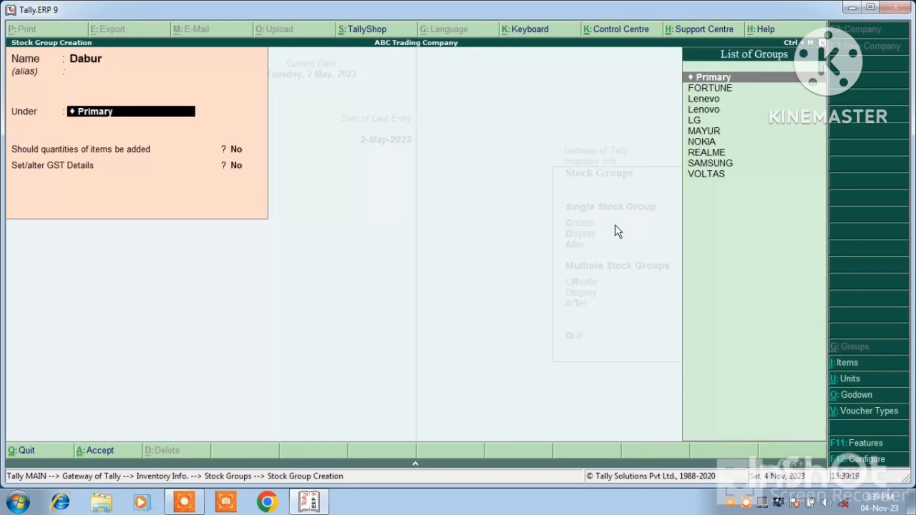
key(Return)
text(y)
key(Return)
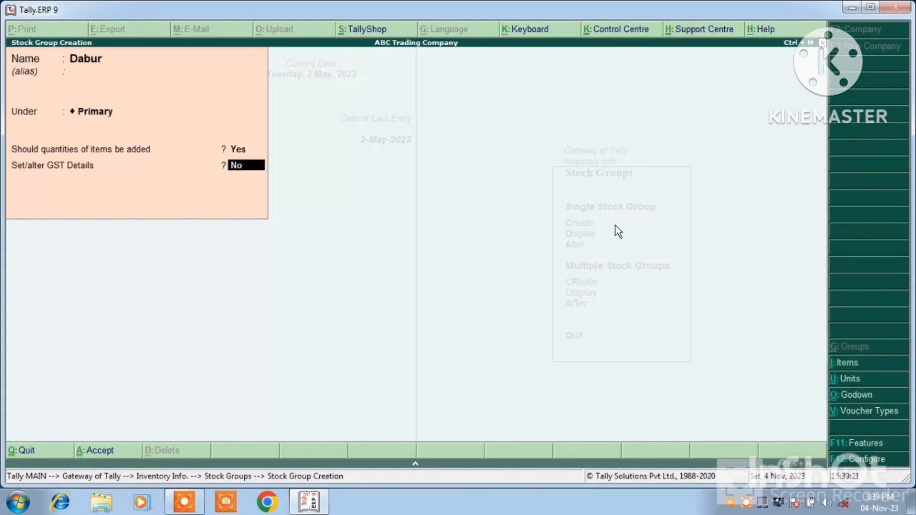
Set the Dabur group's GST details to Taxable with 12% integrated tax, save the group and return to Inventory Info.
text(y)
key(Return)
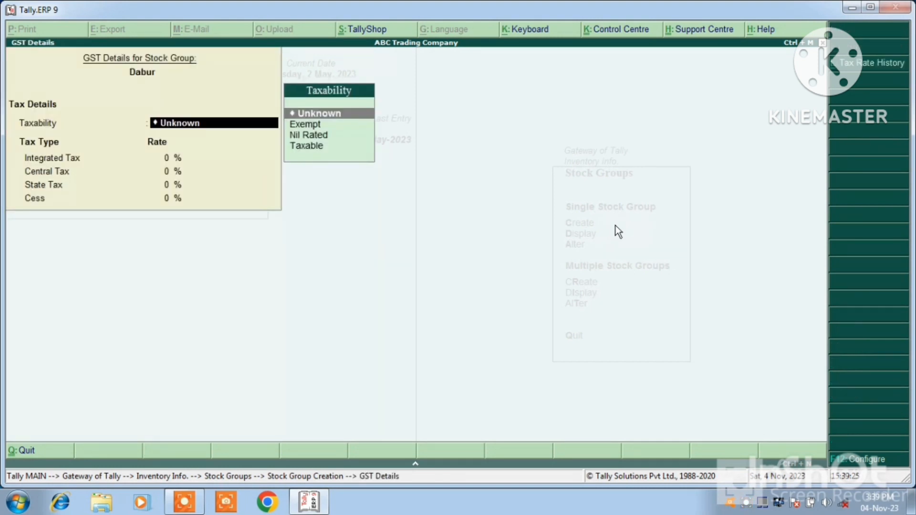
key(Down)
text(t)
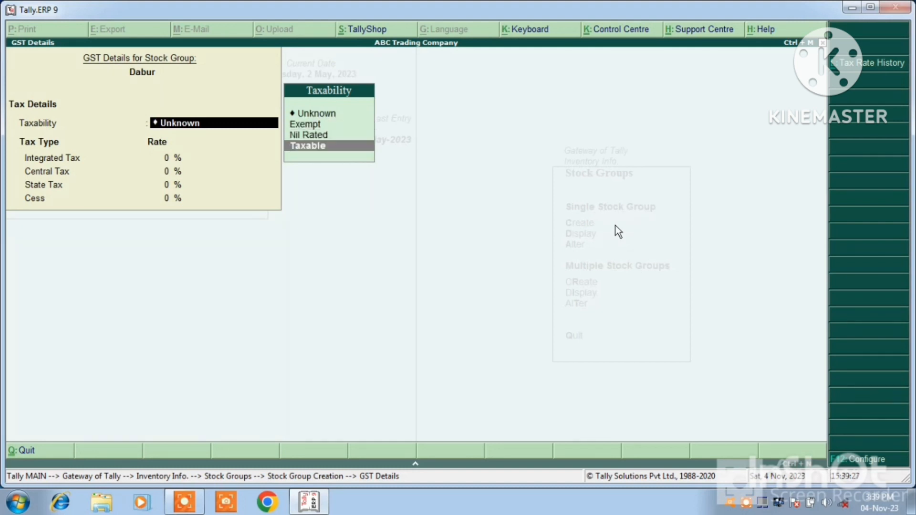
key(Return)
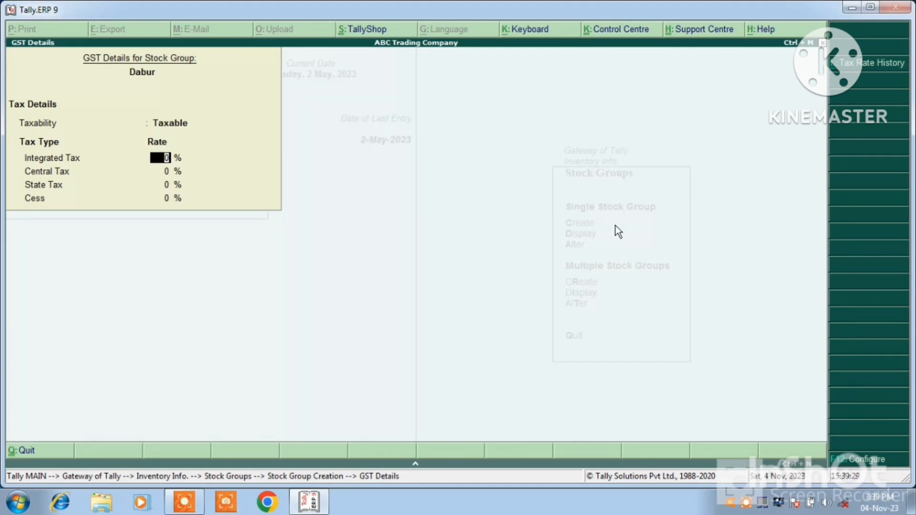
text(12)
key(Return)
key(Return)
key(Return)
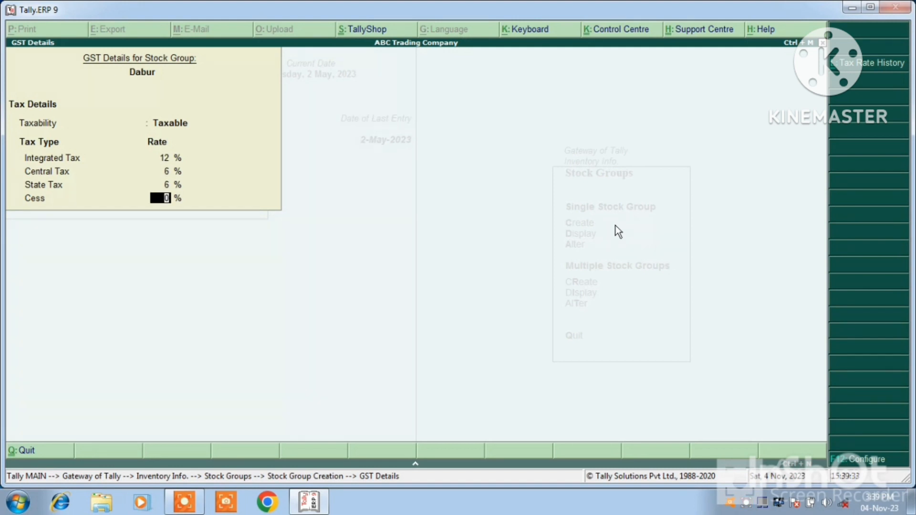
key(Return)
key(Return)
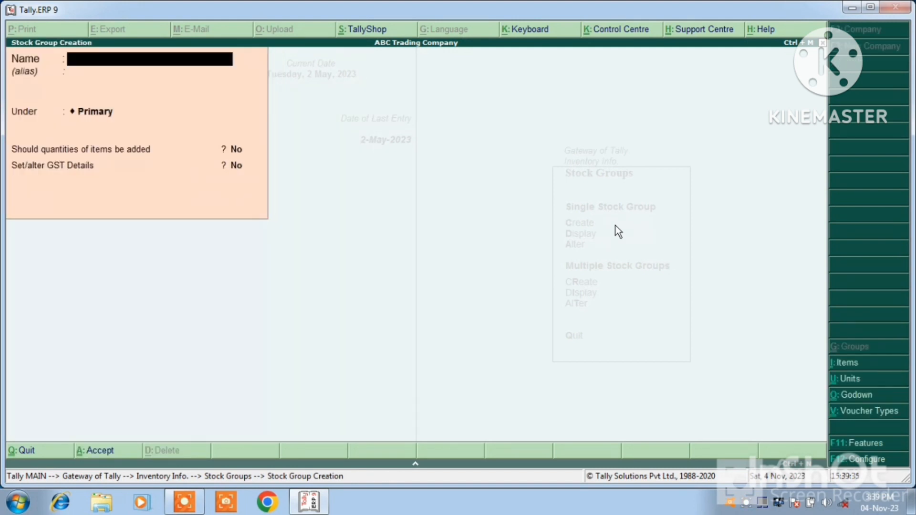
key(Escape)
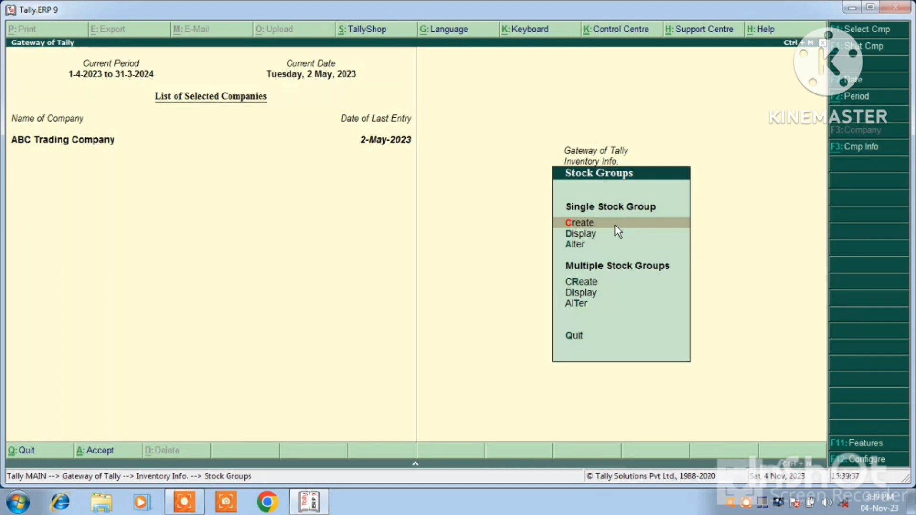
key(Escape)
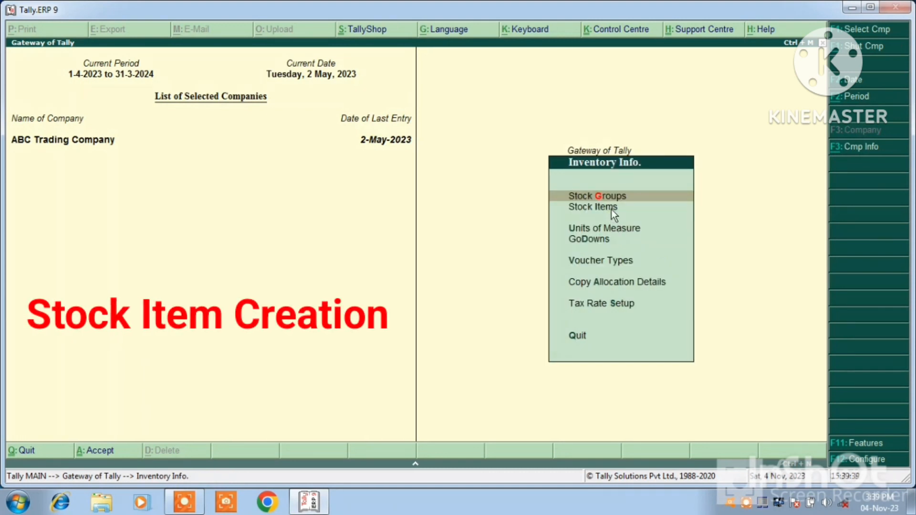
Start a new single stock item named Chyawanprash 500g without an alias.
click(611, 210)
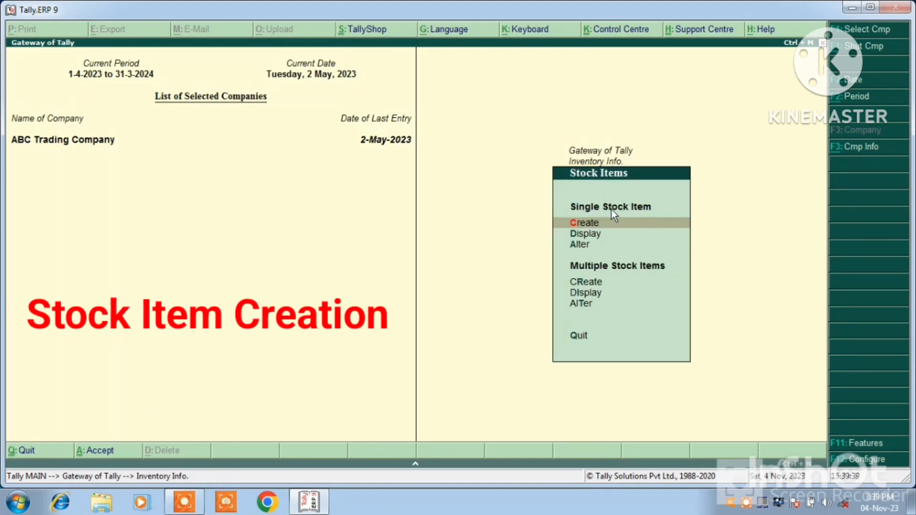
click(589, 227)
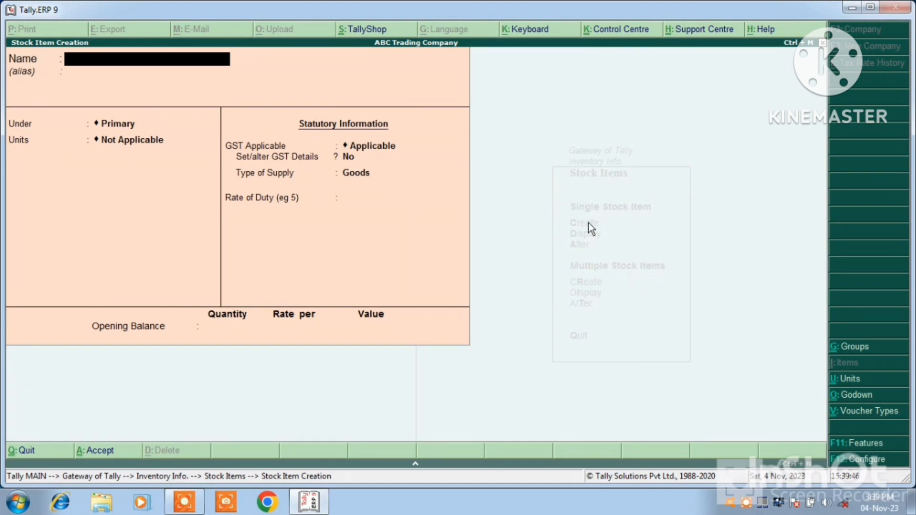
text(CH)
key(BackSpace)
text(hyawanpras)
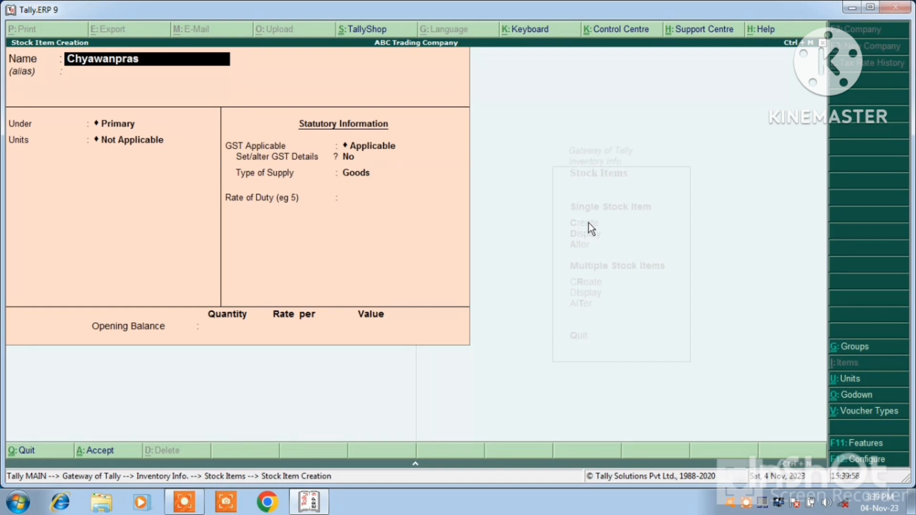
text(h)
text( 50)
text(g)
key(BackSpace)
text(0g)
key(Return)
key(Return)
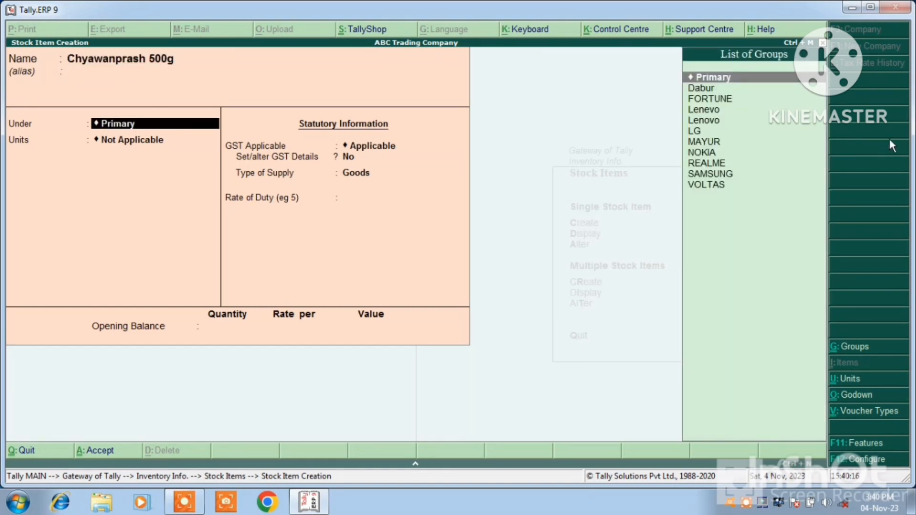
Place the stock item under the Dabur group with Nos as its unit, and enable maintaining it in batches.
click(703, 89)
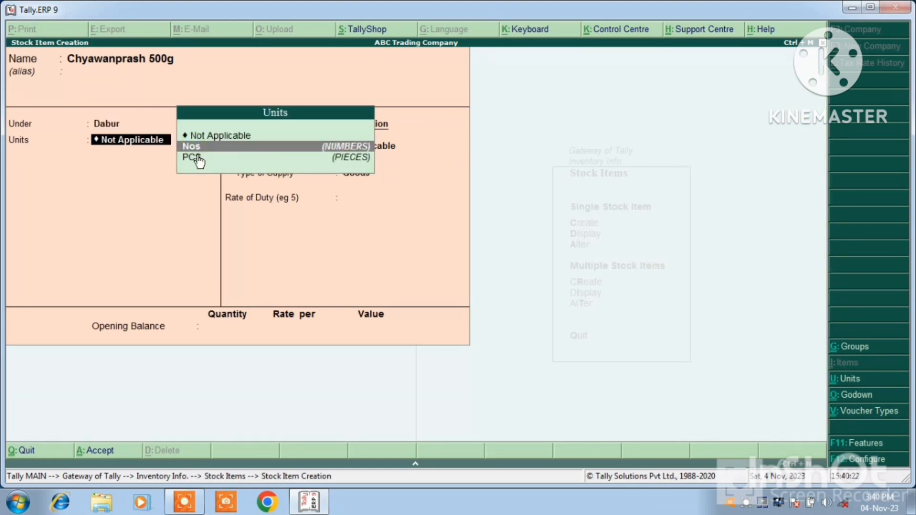
key(Return)
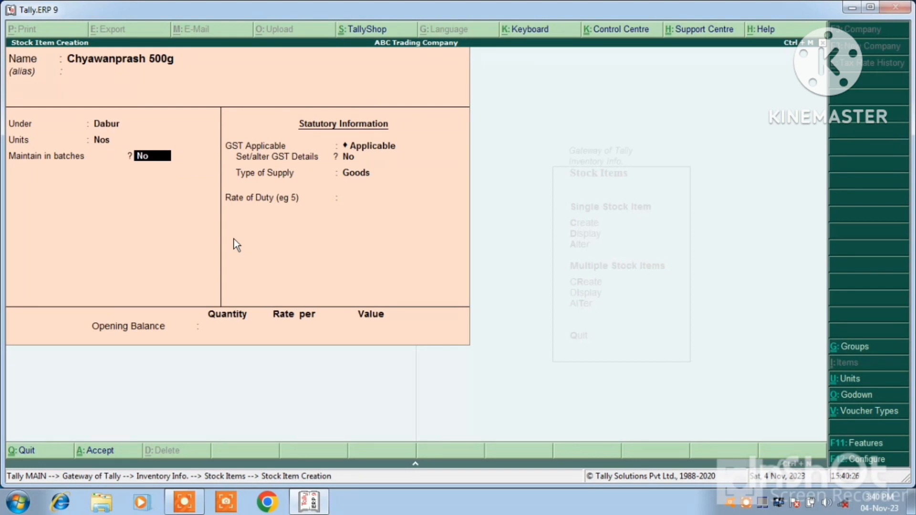
text(y)
key(Return)
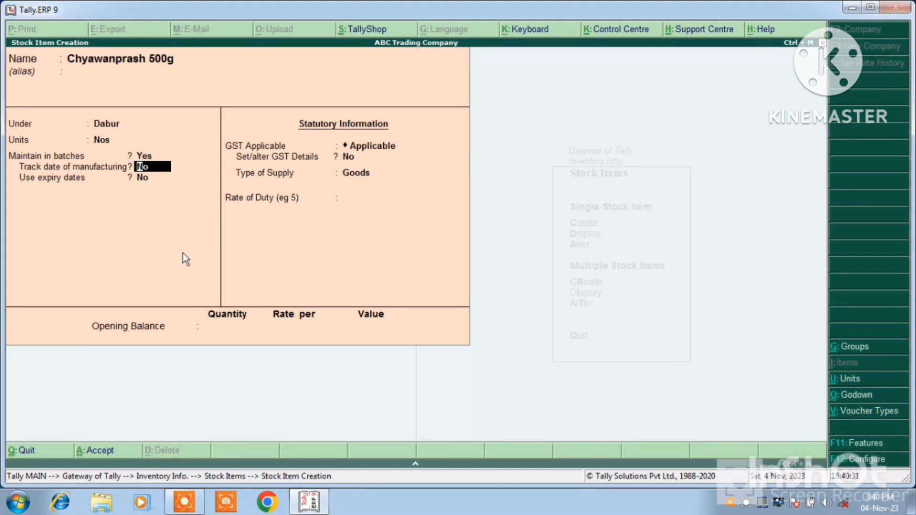
Enable tracking the date of manufacturing and using expiry dates for the Chyawanprash 500g item.
text(y)
key(Return)
text(y)
key(Return)
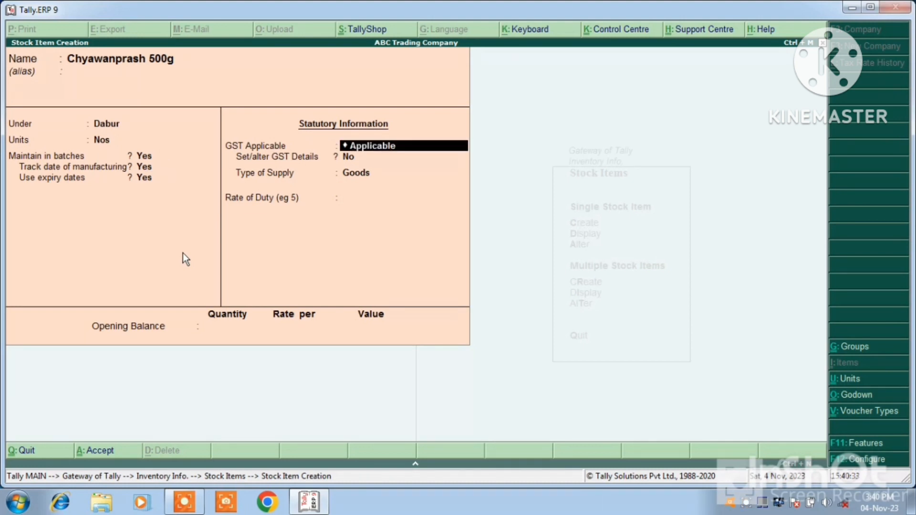
Open the GST details of the GST-applicable item and configure them to allow HSN/SAC details.
key(Return)
text(y)
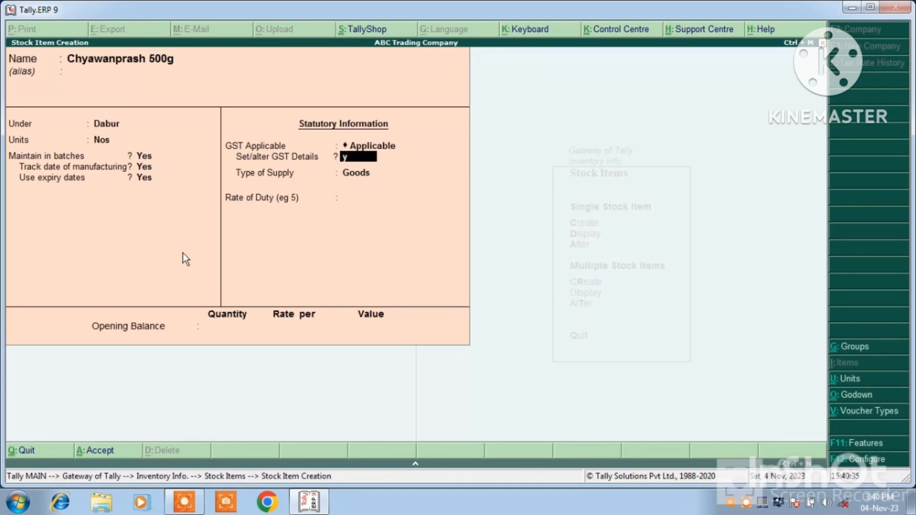
key(Return)
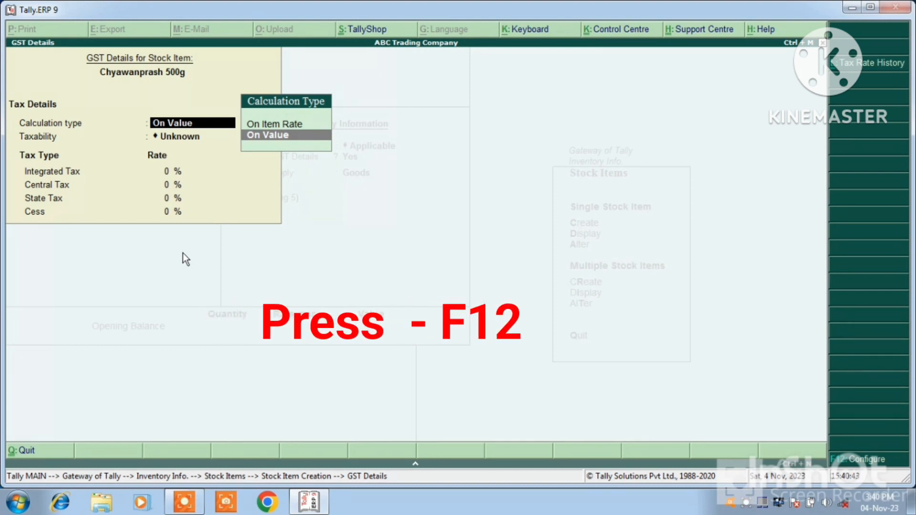
key(F12)
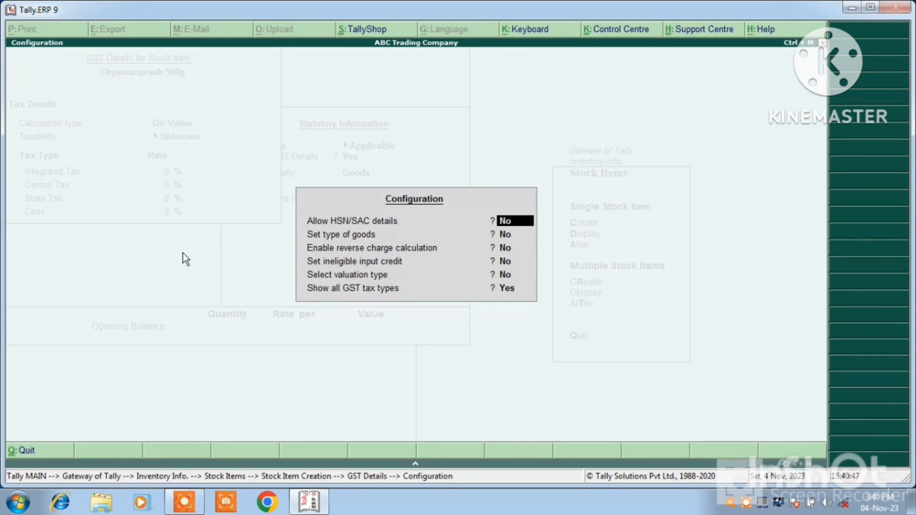
text(y)
key(Return)
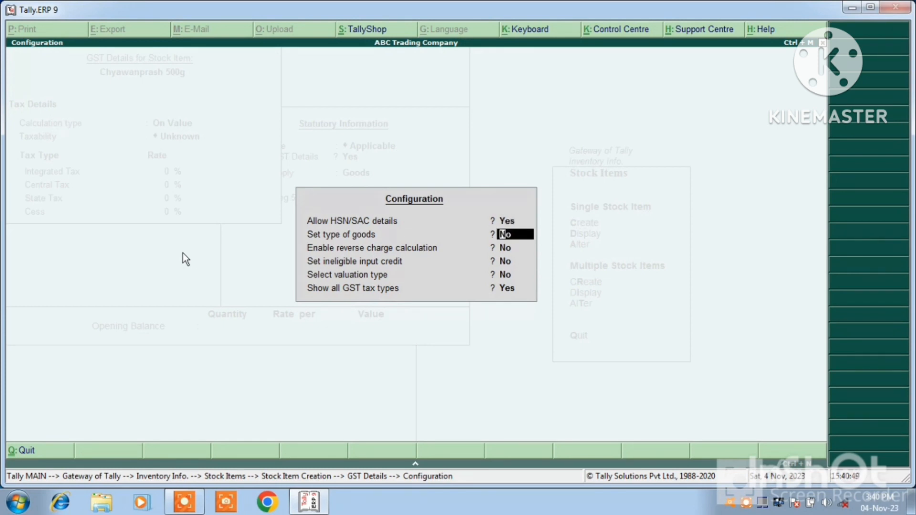
key(Return)
key(Return)
key(Return)
key(Return)
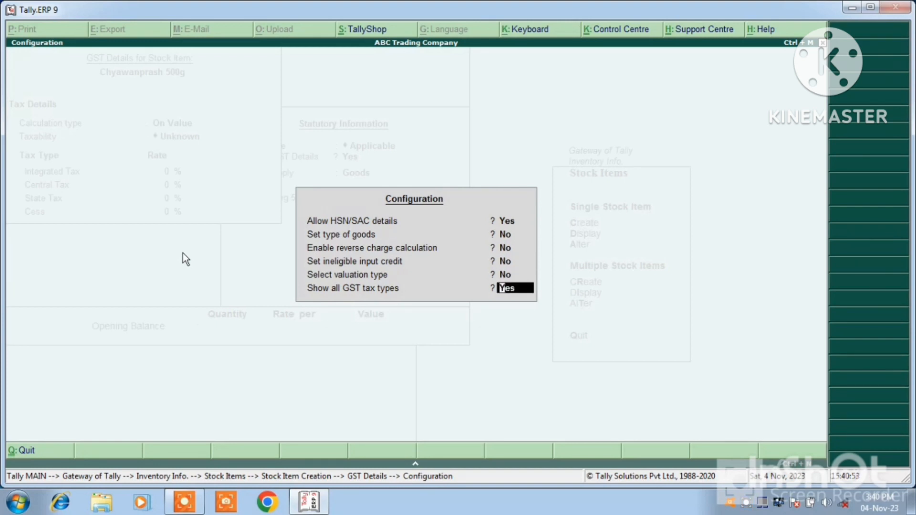
key(Return)
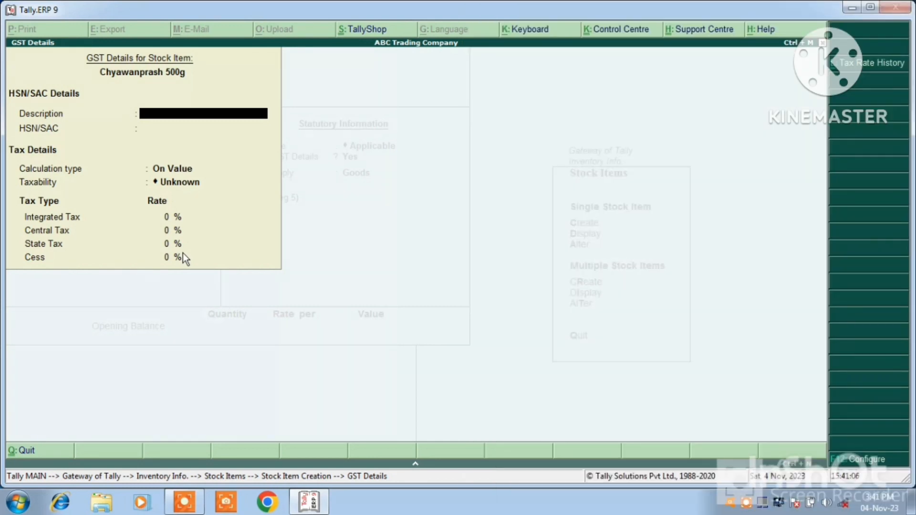
Enter the HSN/SAC description Chyawanprash and the HSN/SAC code 30049011.
text(Chyawanpras)
text(h)
key(Return)
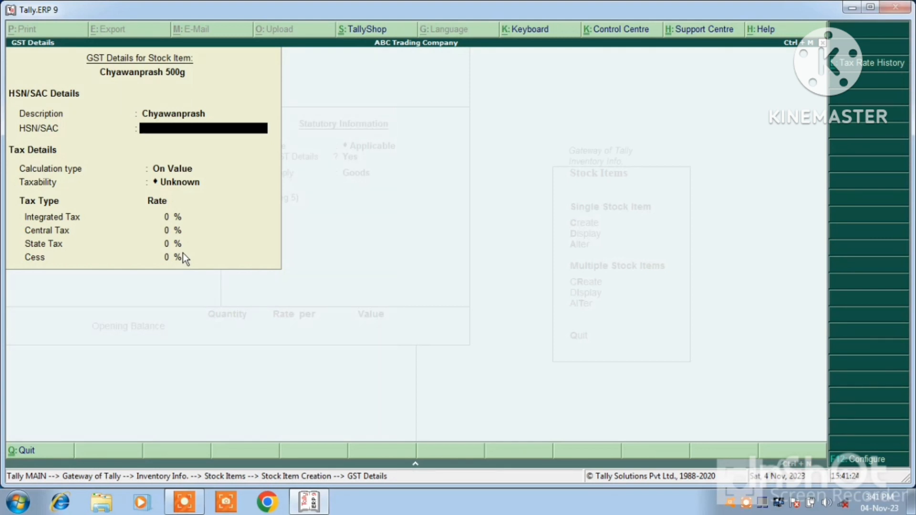
text(30049011)
key(Return)
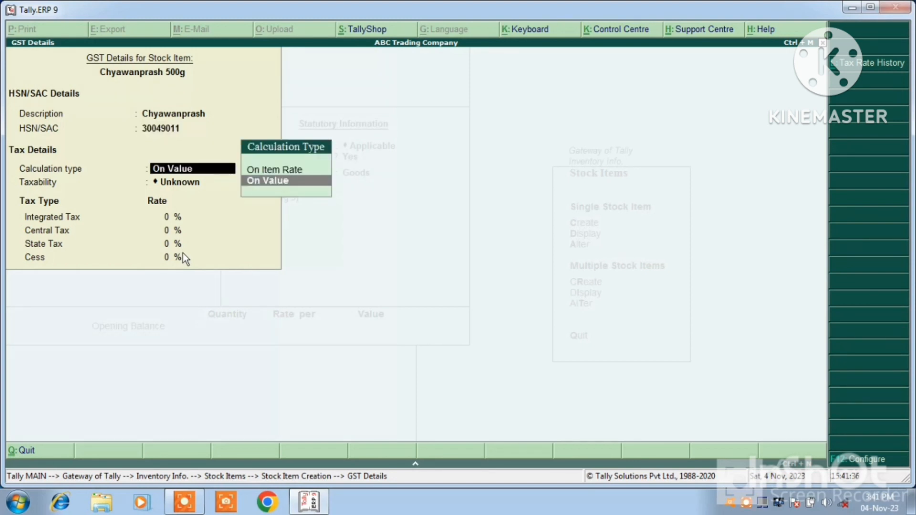
Set the item's tax calculation to On Value, taxability to Taxable and integrated tax to 12%, without cess.
key(Return)
key(Down)
key(Down)
key(Down)
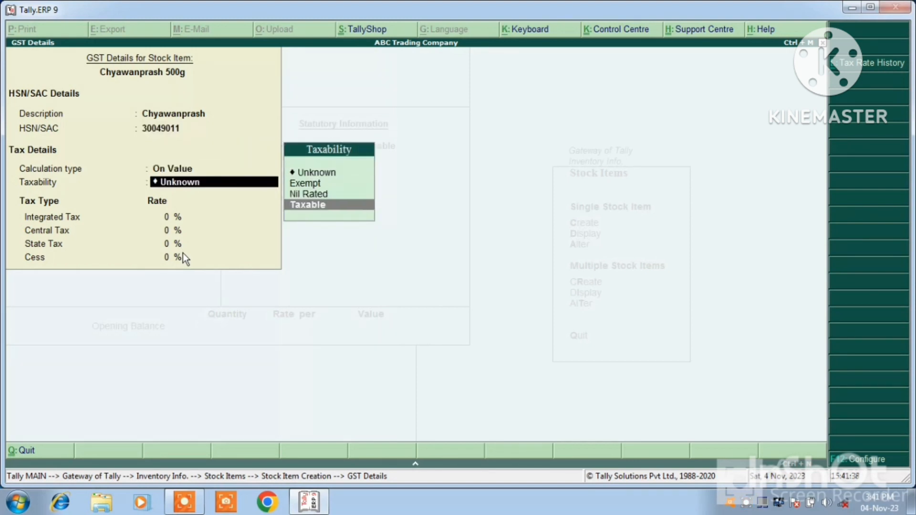
key(Return)
text(1)
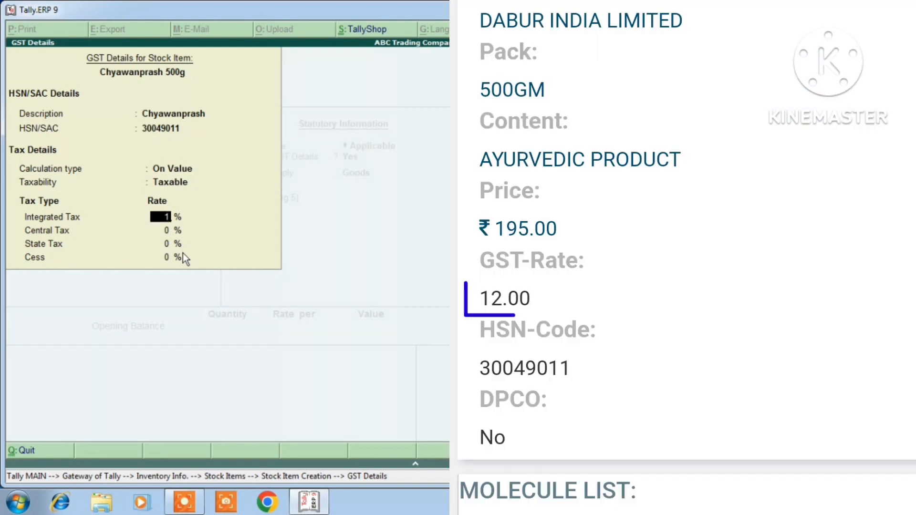
text(2)
key(Return)
key(Return)
key(Return)
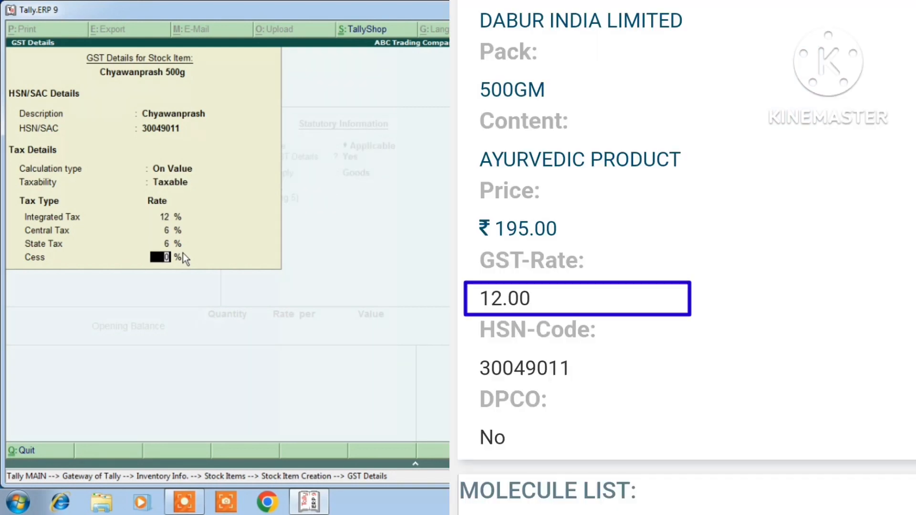
key(Return)
Save the stock item as Goods without an opening balance and return to the Gateway of Tally.
key(Return)
key(Return)
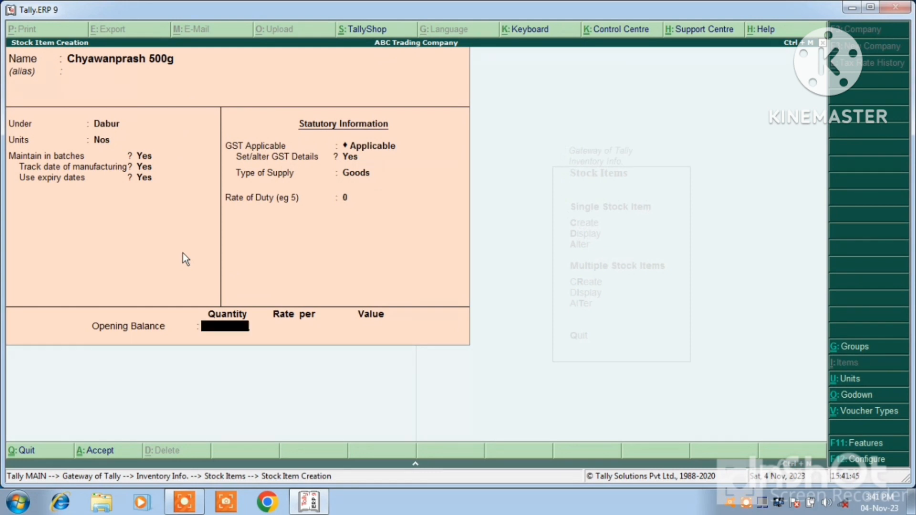
key(Return)
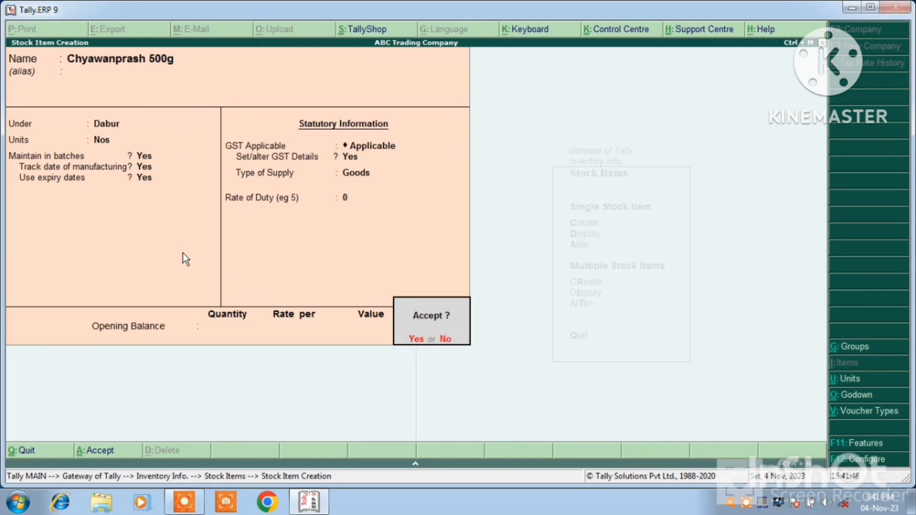
key(Return)
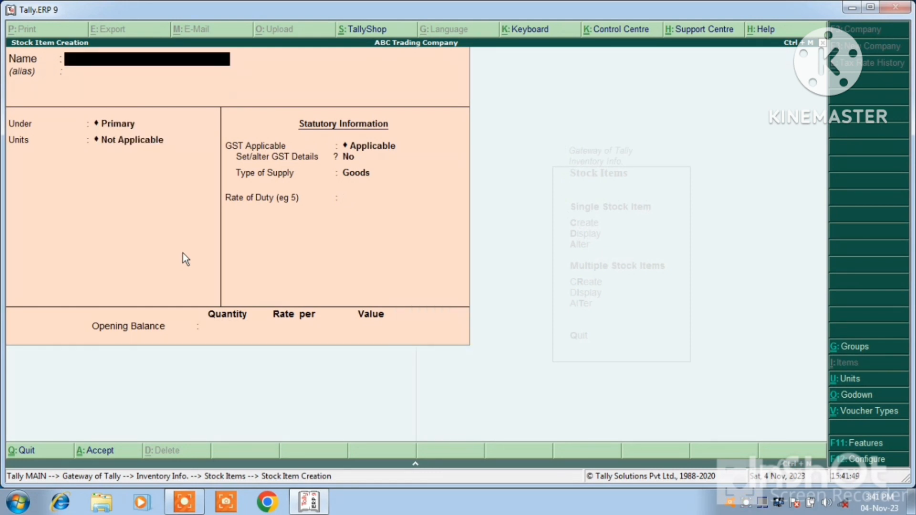
key(Escape)
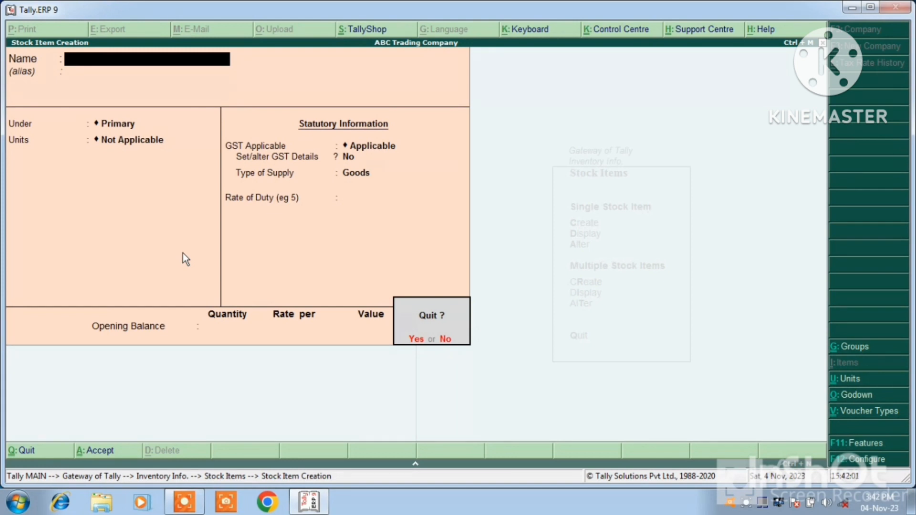
key(y)
key(Escape)
key(Escape)
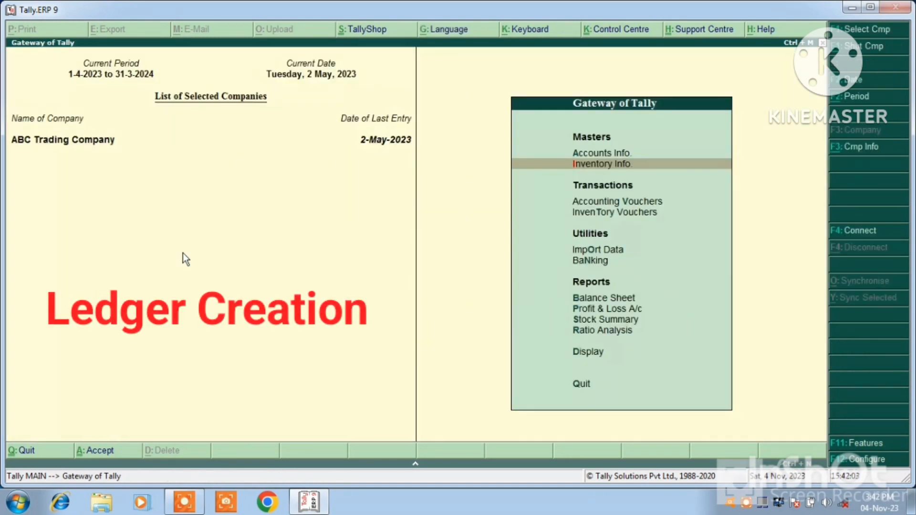
Start a single ledger named Dabur India Limited without an alias.
key(Up)
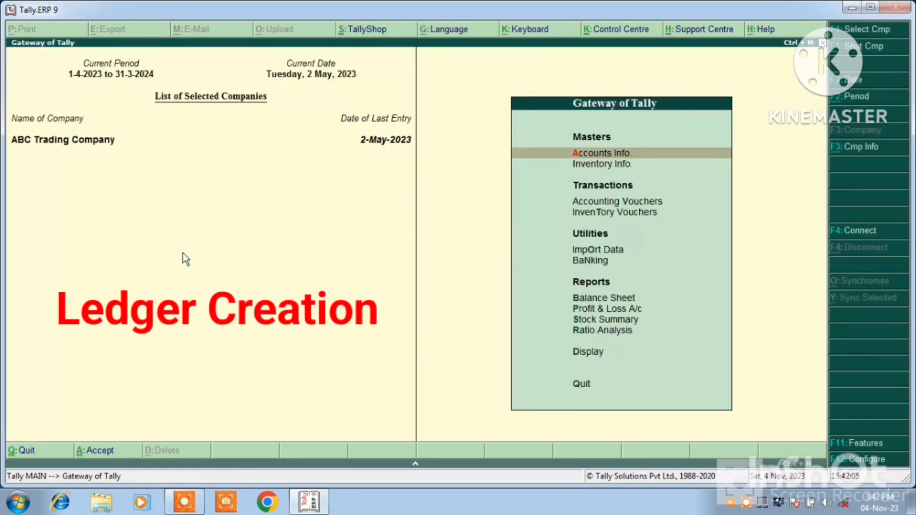
key(Return)
key(Down)
key(Return)
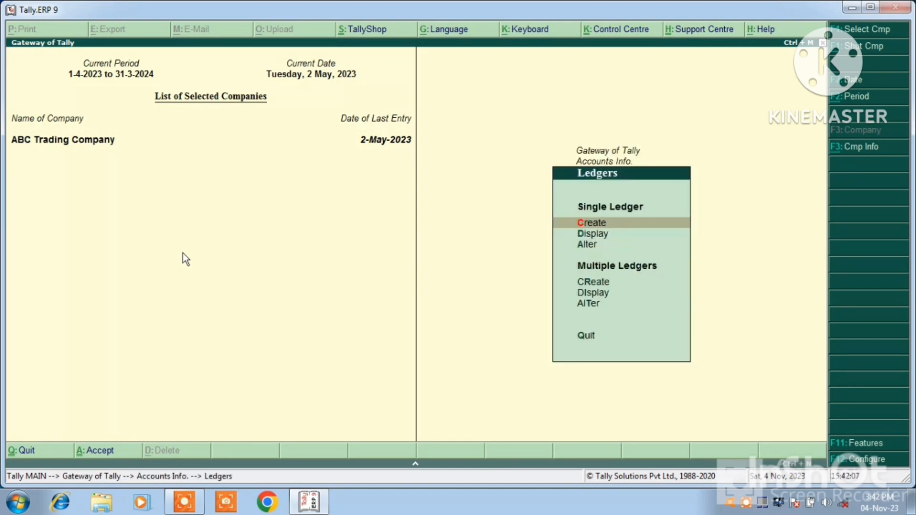
key(Return)
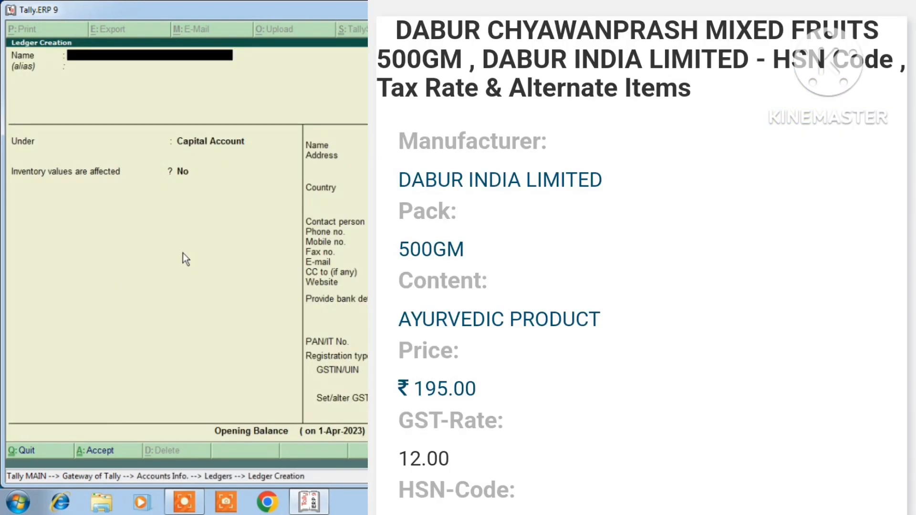
text(Da)
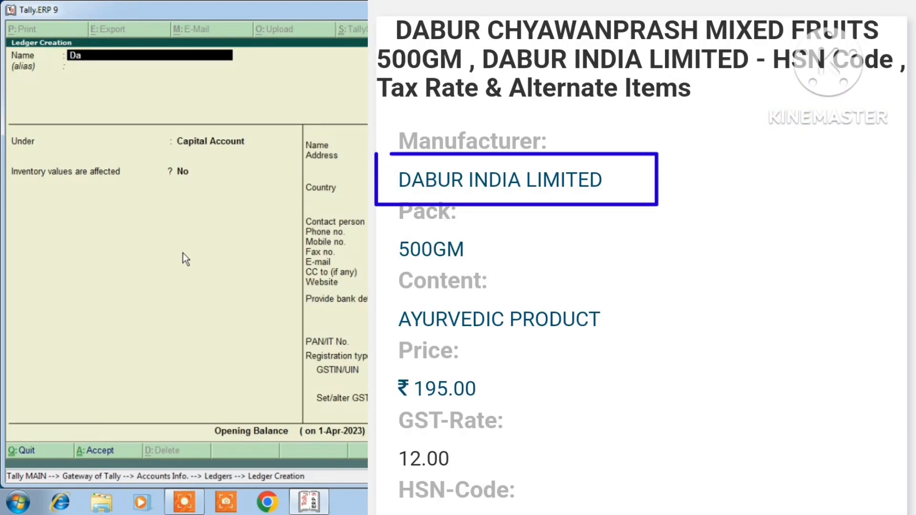
text(bu)
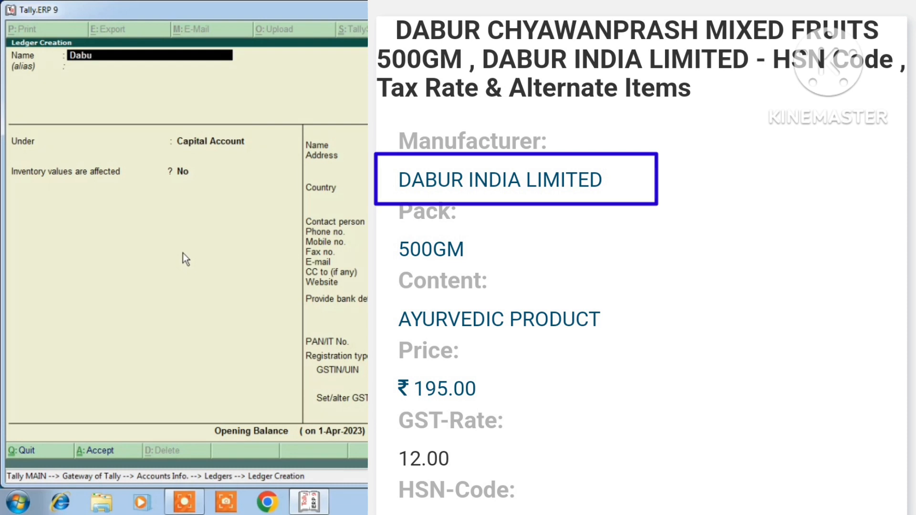
text(r i)
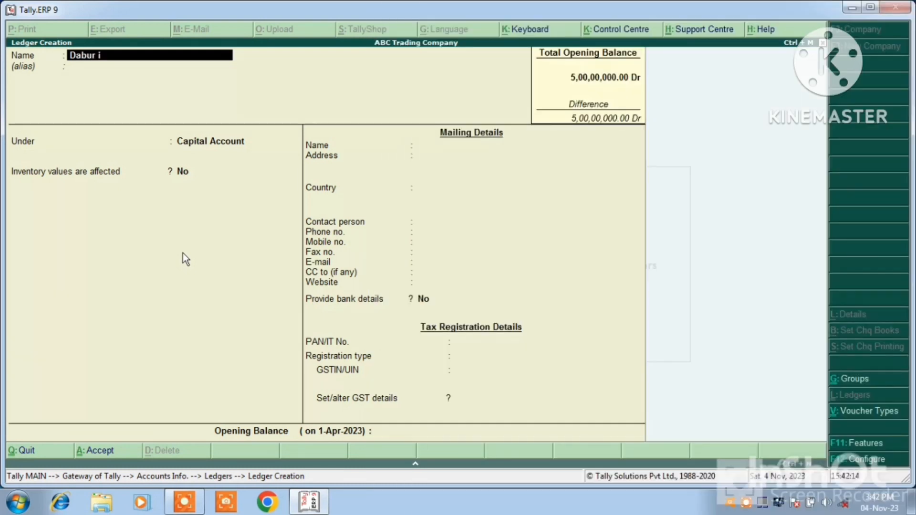
text(ndia Limited)
key(Return)
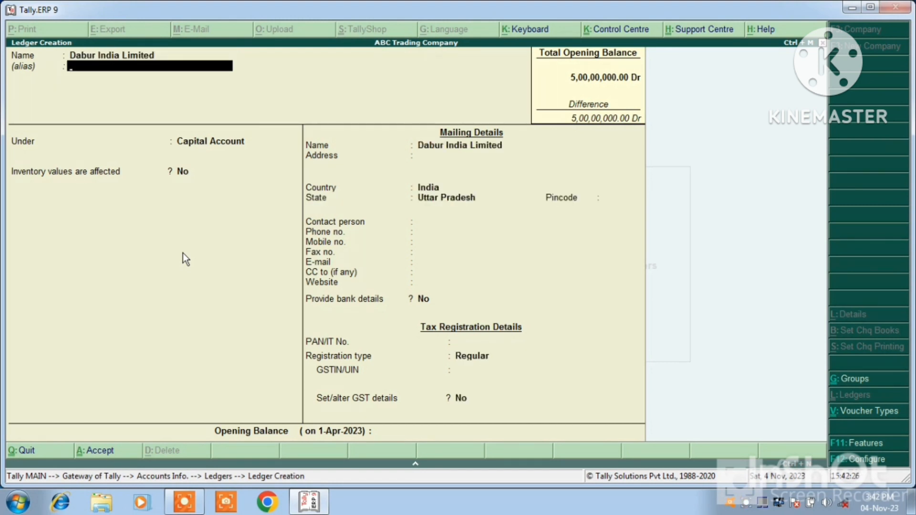
key(Return)
Place the ledger under Sundry Creditors with bill-by-bill balances, no default credit period and inventory values not affected.
text(Sun)
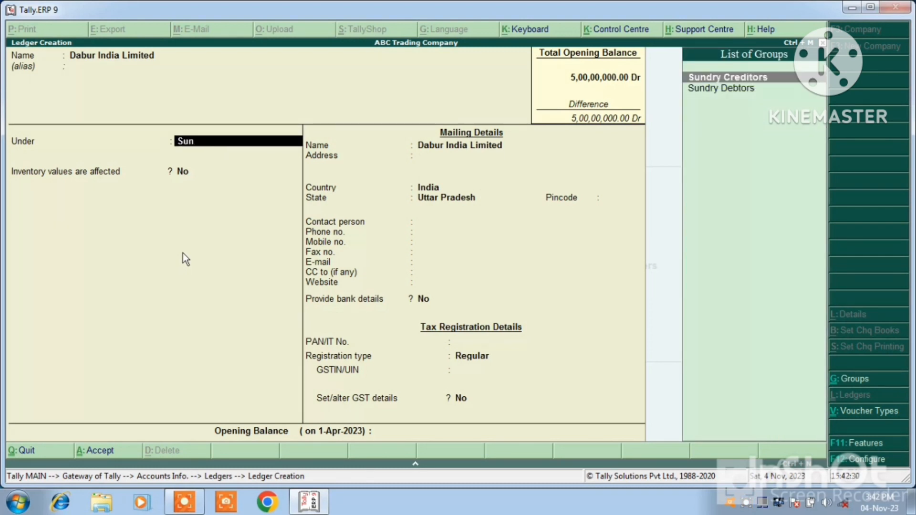
key(Return)
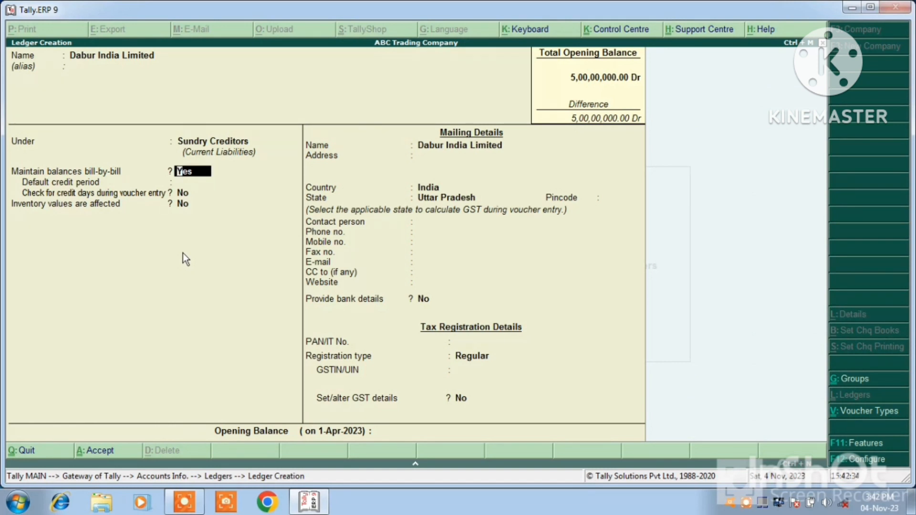
key(Return)
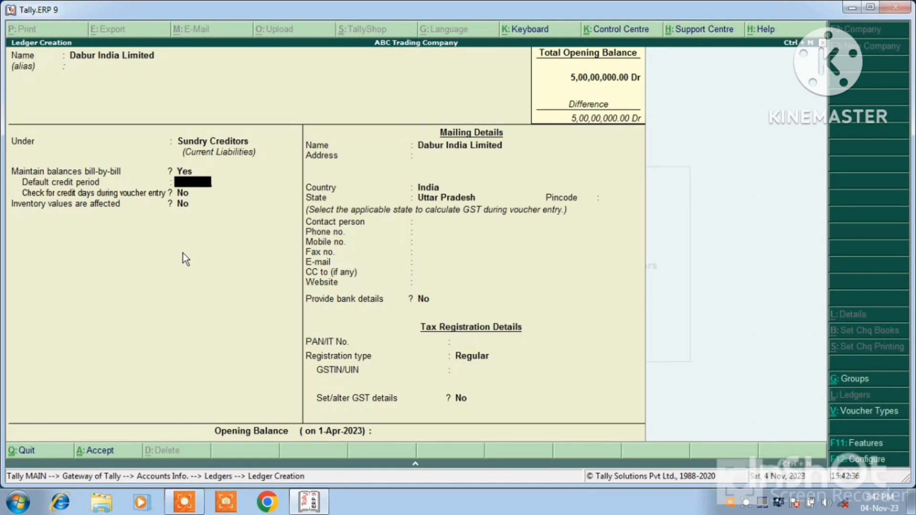
key(Return)
key(Return)
key(Return)
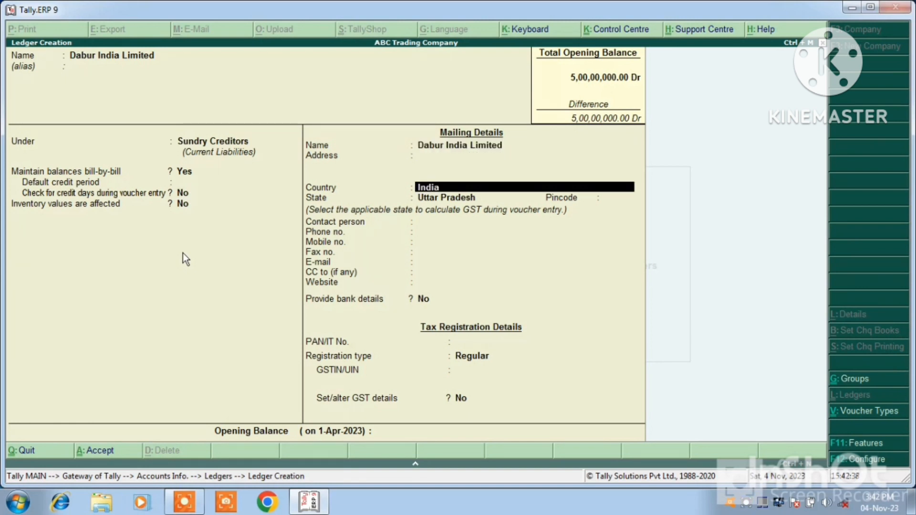
Keep India and Uttar Pradesh as country and state, leaving the contact, bank and PAN/IT details empty.
key(Return)
key(Return)
key(Return)
key(Return)
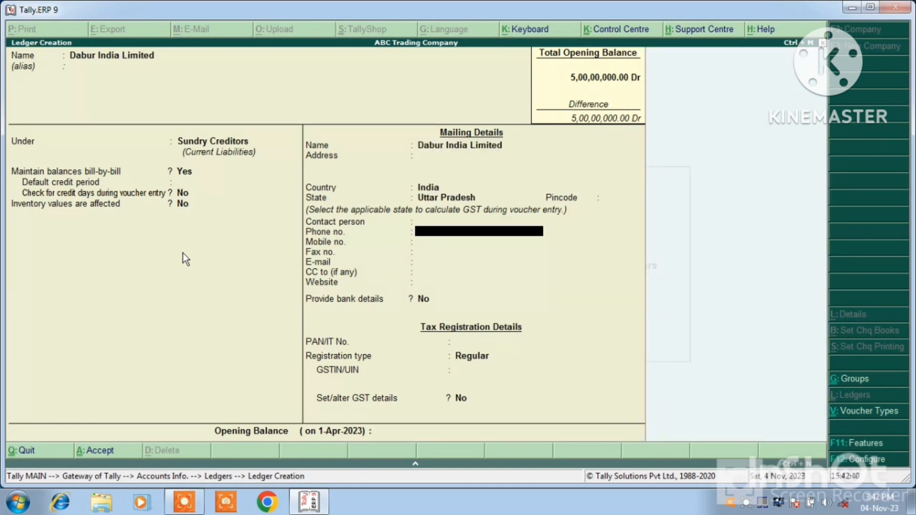
key(Return)
key(Return)
key(Return)
key(Return)
key(Return)
key(Return)
key(Return)
key(Return)
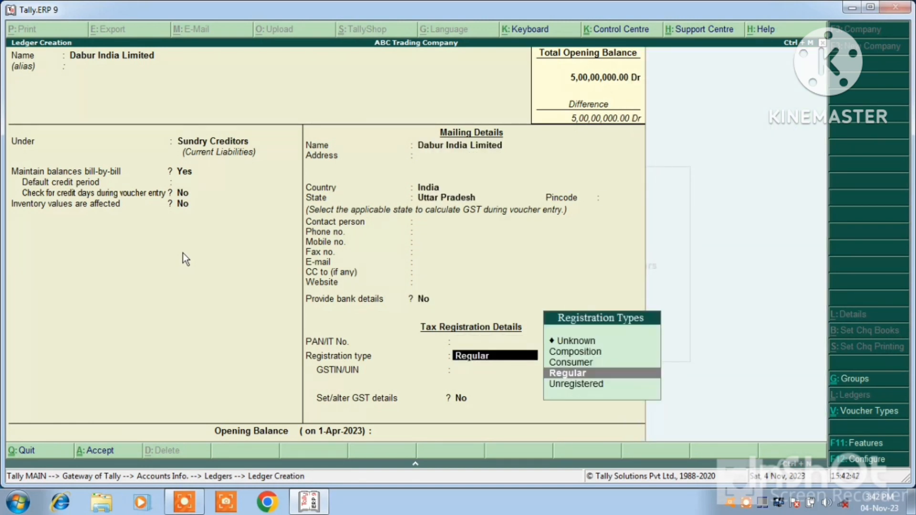
Set the ledger's tax registration type to Composition.
key(Up)
key(Up)
key(Up)
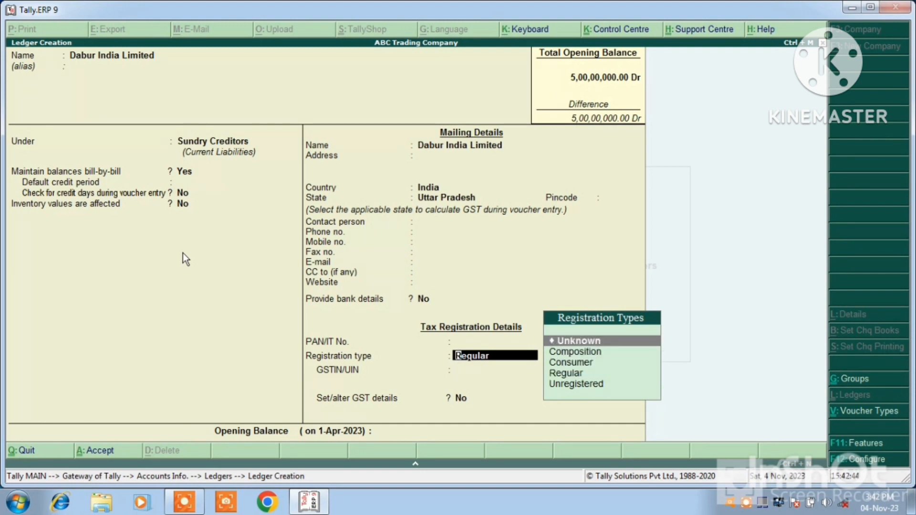
key(Down)
key(Return)
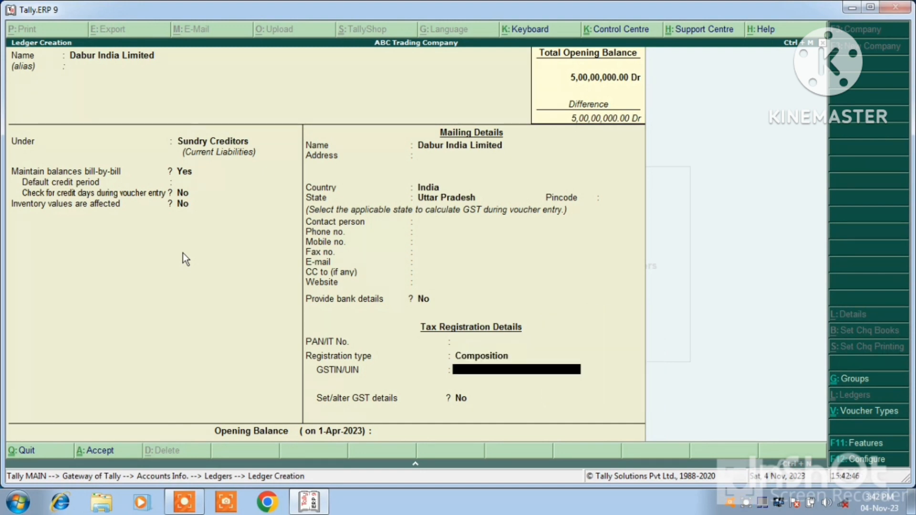
Set the ledger's registration type to Unknown, and finish it without altering GST details or entering an opening balance.
key(BackSpace)
key(Up)
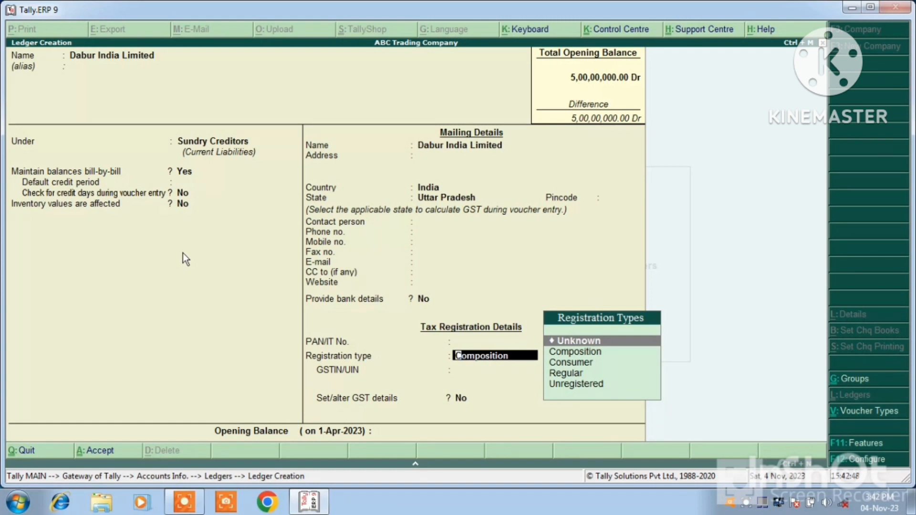
key(Return)
key(Return)
key(Return)
key(Return)
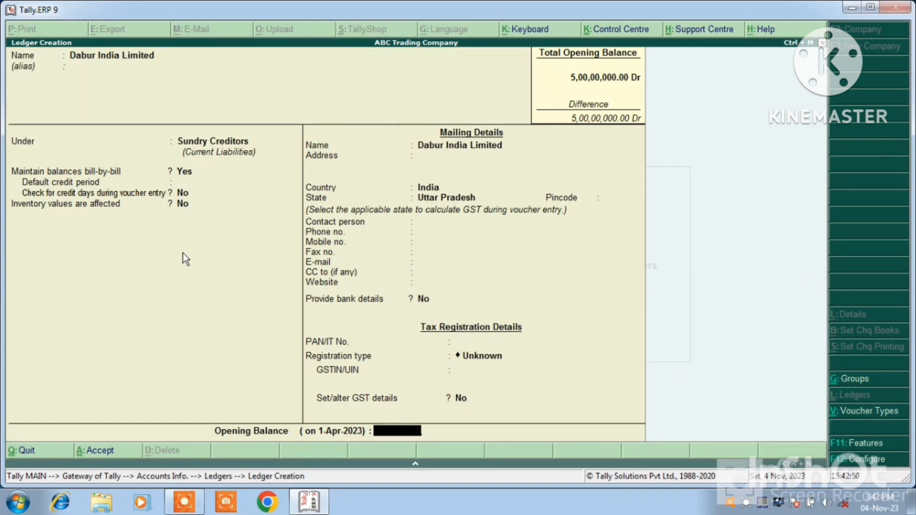
key(Return)
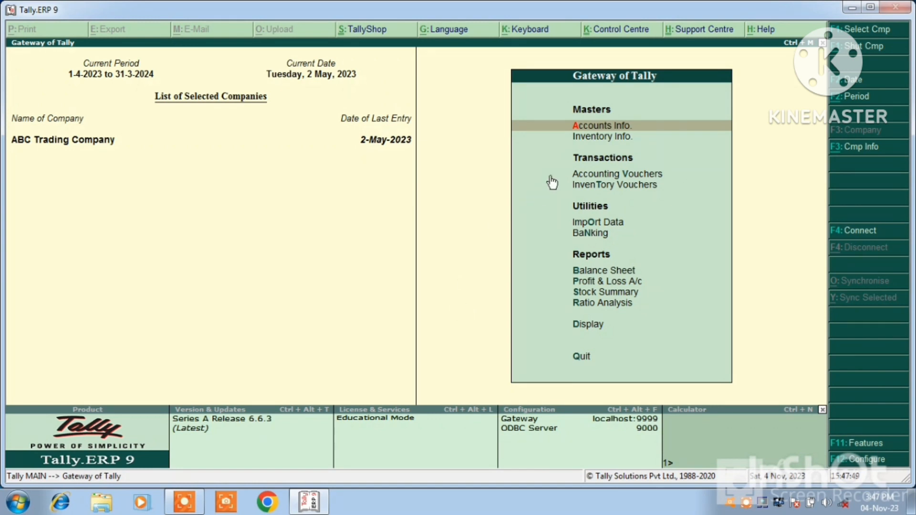
Start a new single ledger named Purchase A/c without an alias.
click(612, 128)
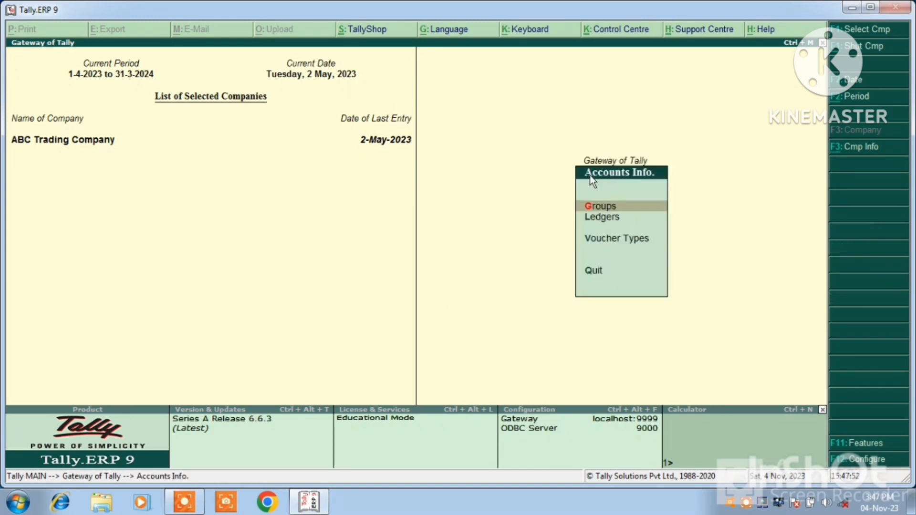
click(603, 217)
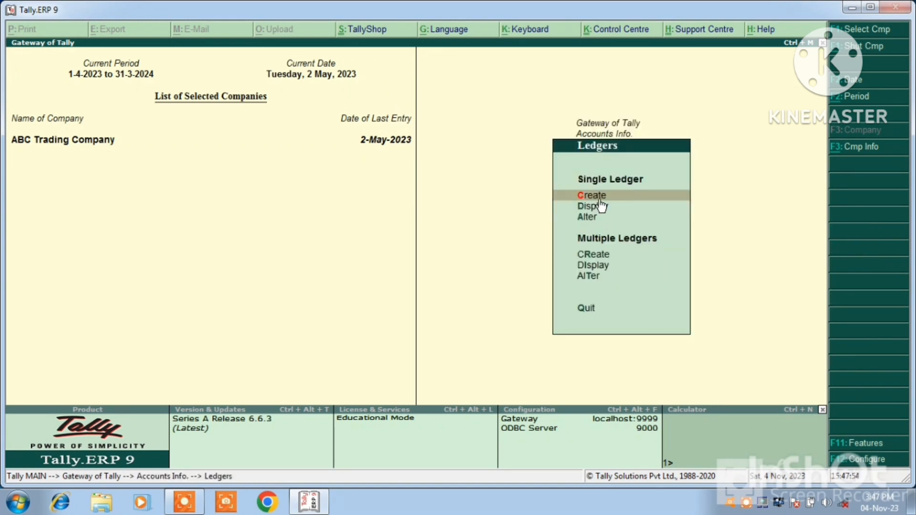
click(598, 197)
text(P)
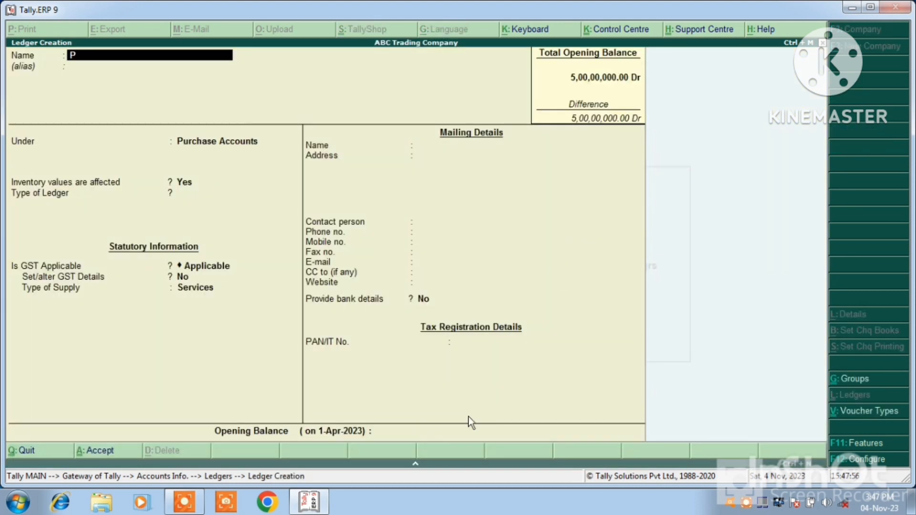
text(U)
key(BackSpace)
text(urchase a/c)
key(Return)
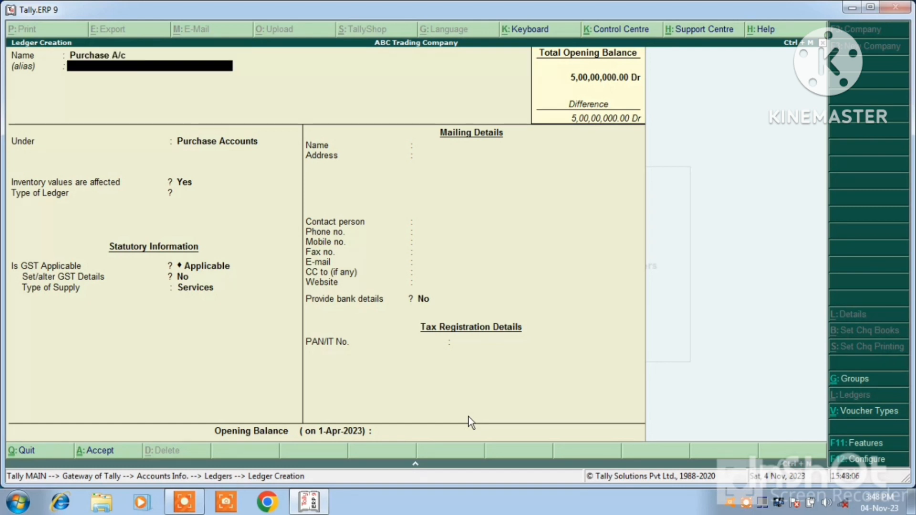
key(Return)
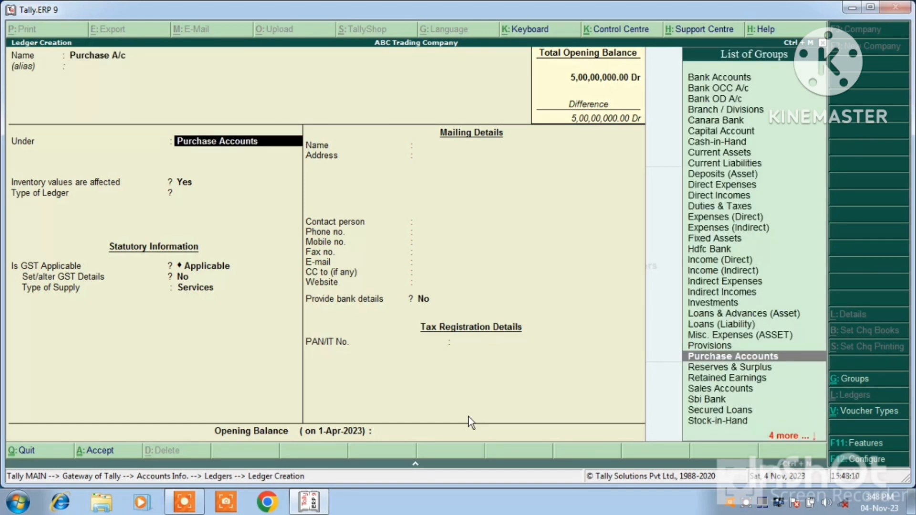
Keep the ledger under Purchase Accounts with inventory values affected, ledger type Not Applicable and GST Applicable.
key(Return)
key(Return)
key(Return)
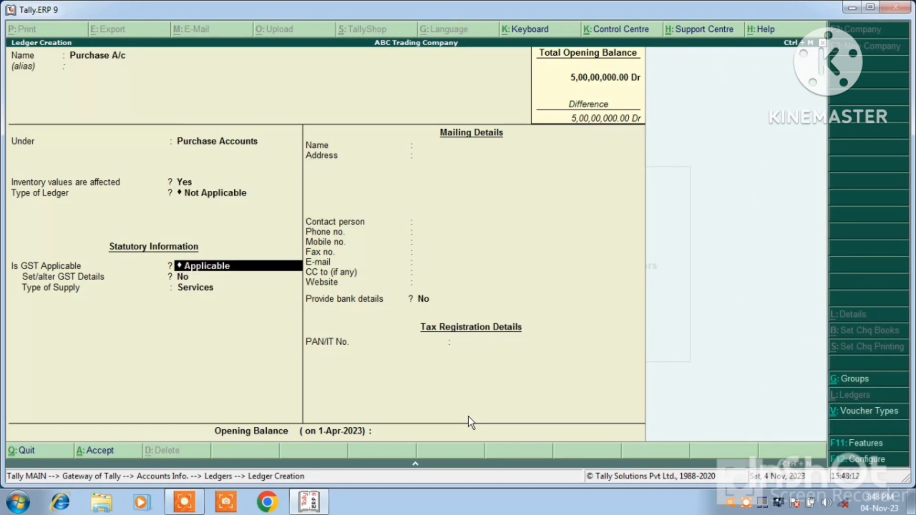
key(Return)
Define the ledger's GST details as Purchase Taxable with a 12% Integrated Tax rate and no cess.
text(y)
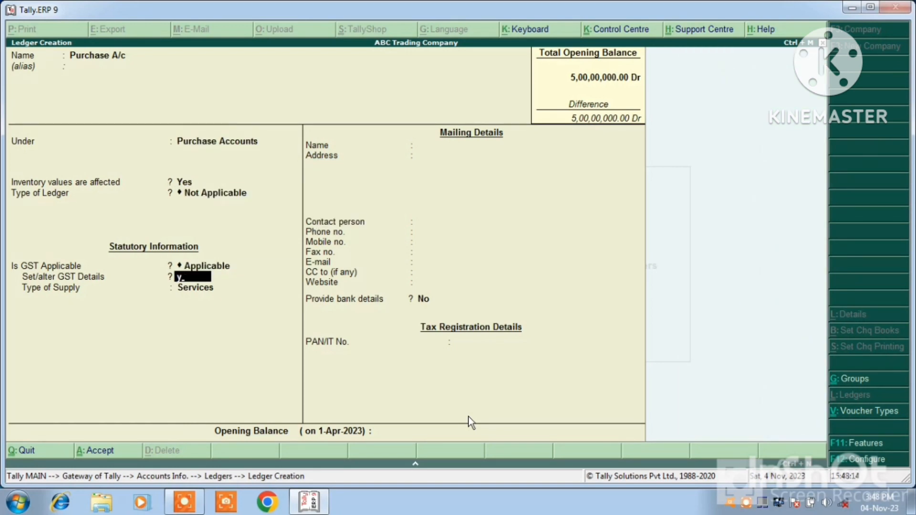
key(Return)
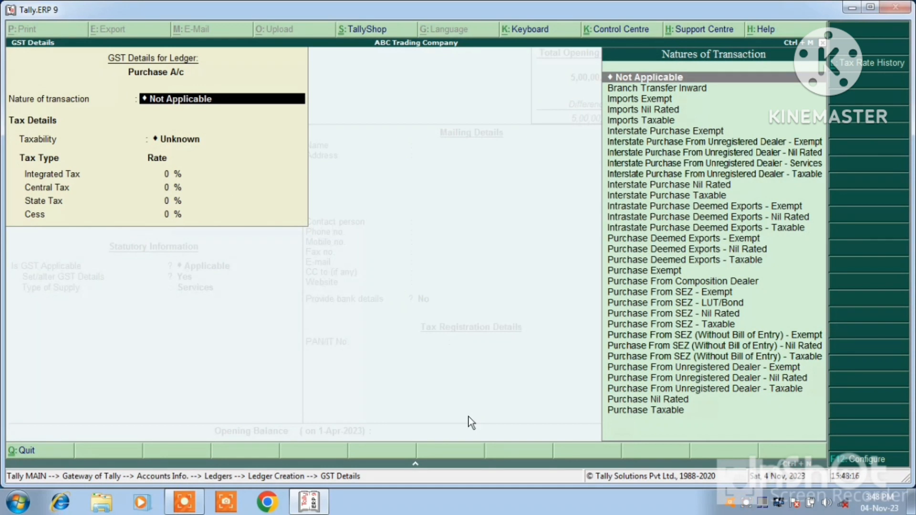
click(626, 410)
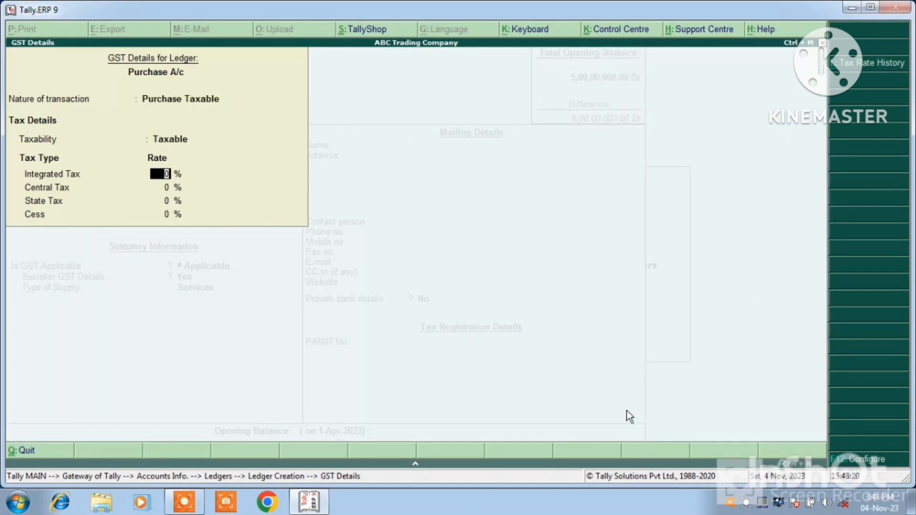
text(12)
key(Return)
key(Return)
key(Return)
key(Return)
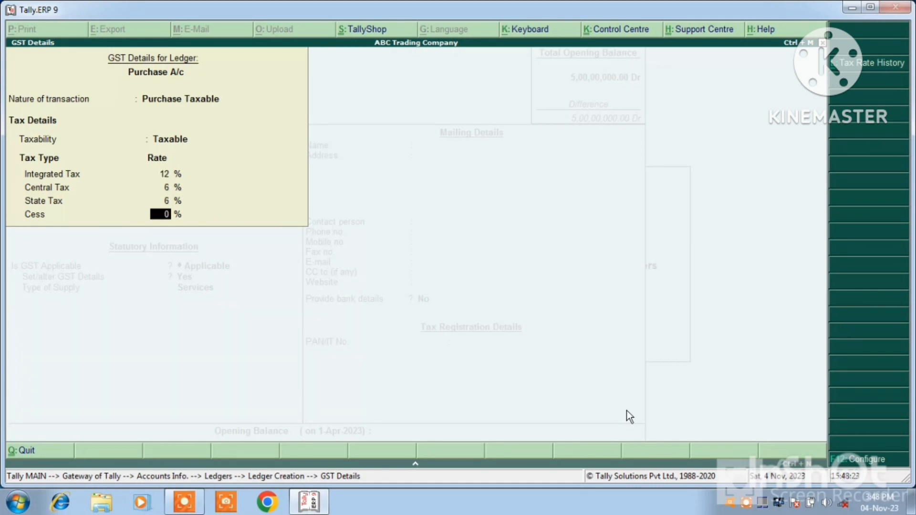
Set the type of supply to Goods and save the Purchase A/c ledger with the remaining details empty.
key(Up)
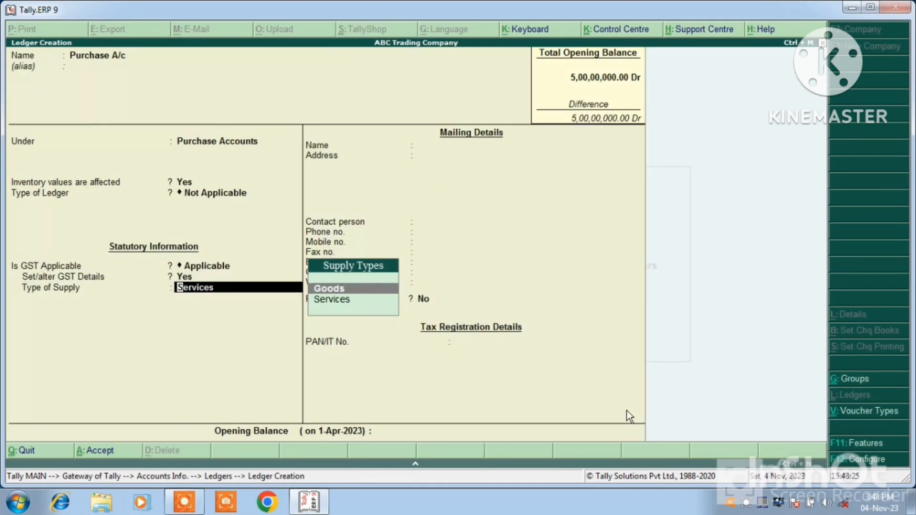
key(Return)
key(Return)
key(Return)
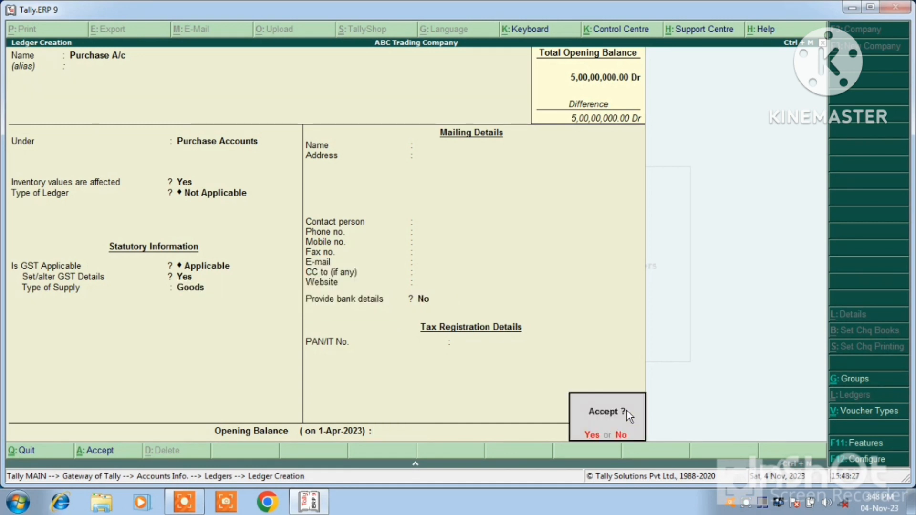
key(Return)
Name the next new ledger CGST@ 6% and leave its alias empty.
text(Cgs)
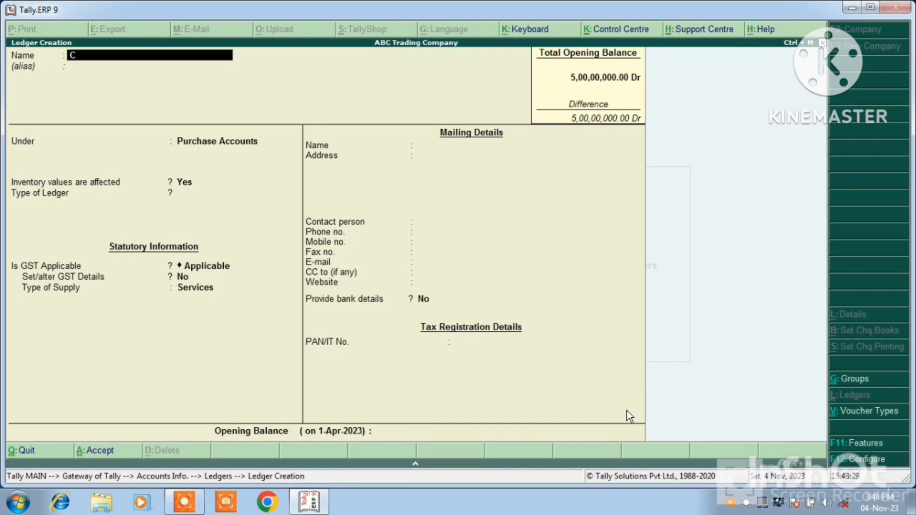
key(BackSpace)
key(BackSpace)
text(gst)
key(BackSpace)
key(BackSpace)
key(BackSpace)
text(GST@6)
key(BackSpace)
text(6%)
key(Return)
key(Return)
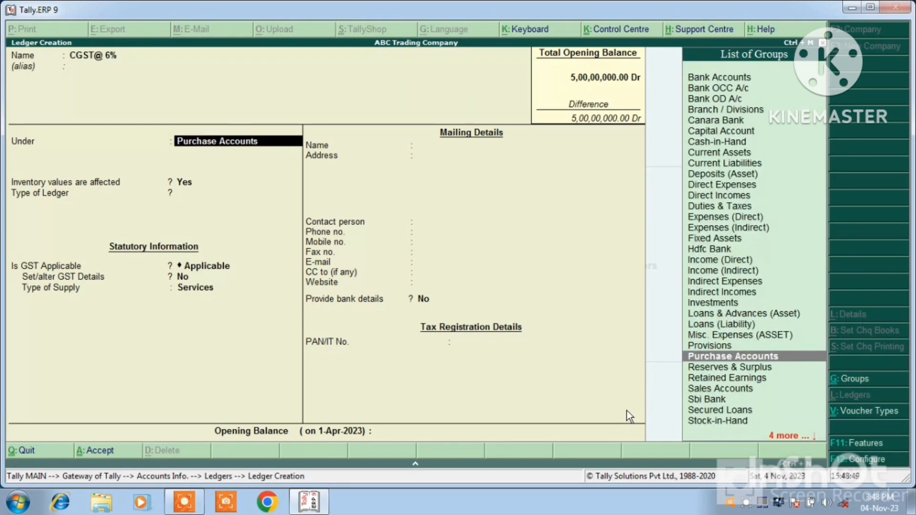
Place the CGST ledger under Duties & Taxes as GST with the tax type Central Tax.
text(D)
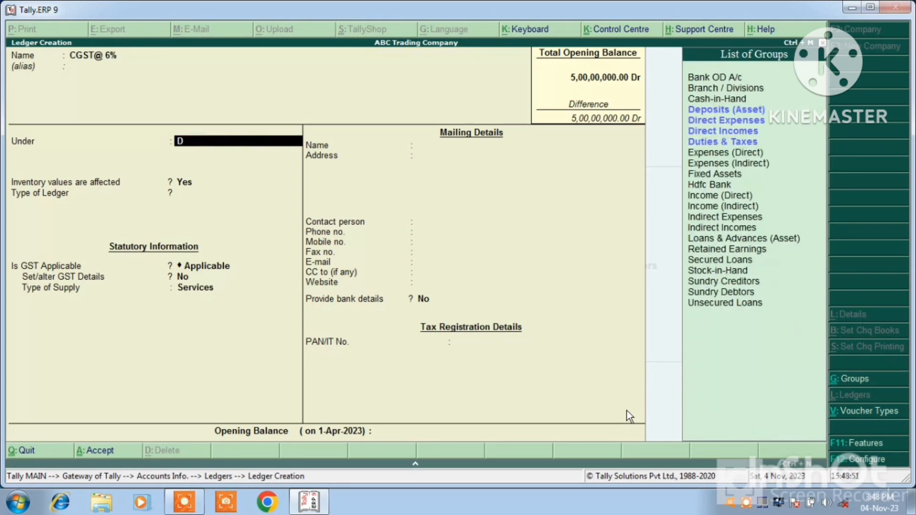
text(UT)
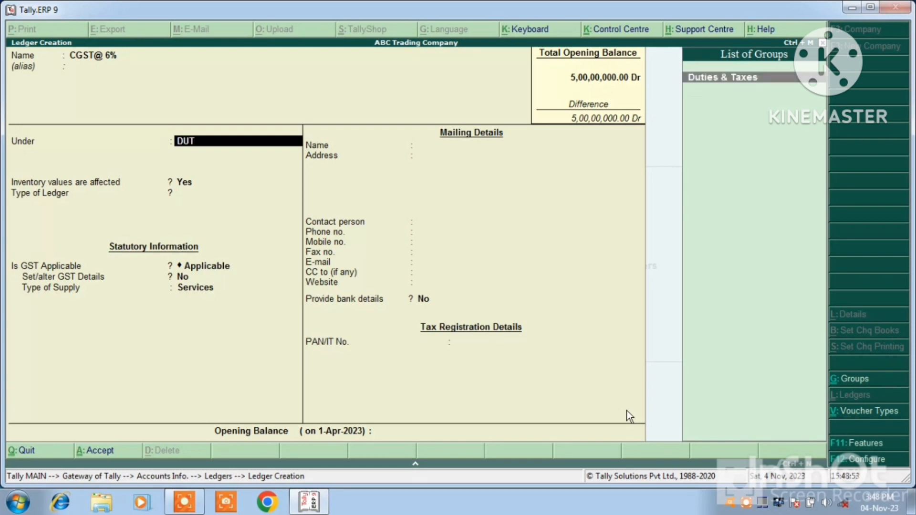
key(Return)
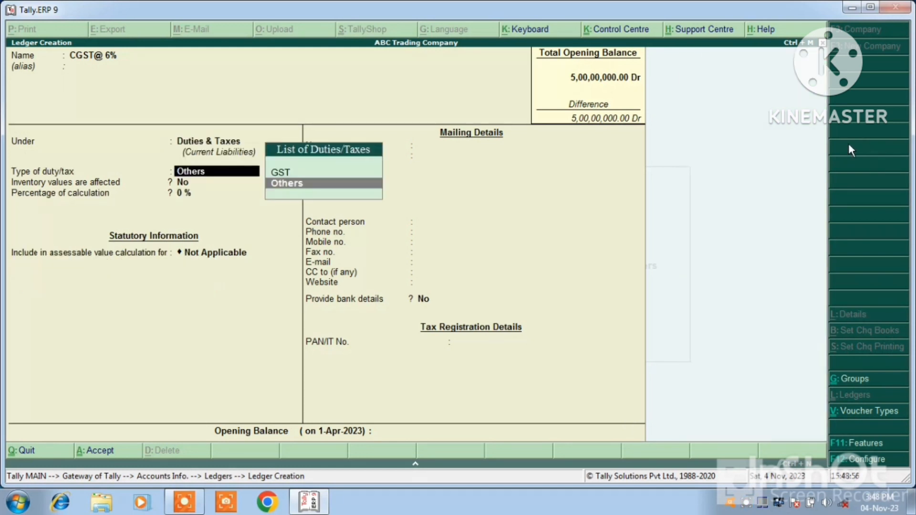
click(297, 175)
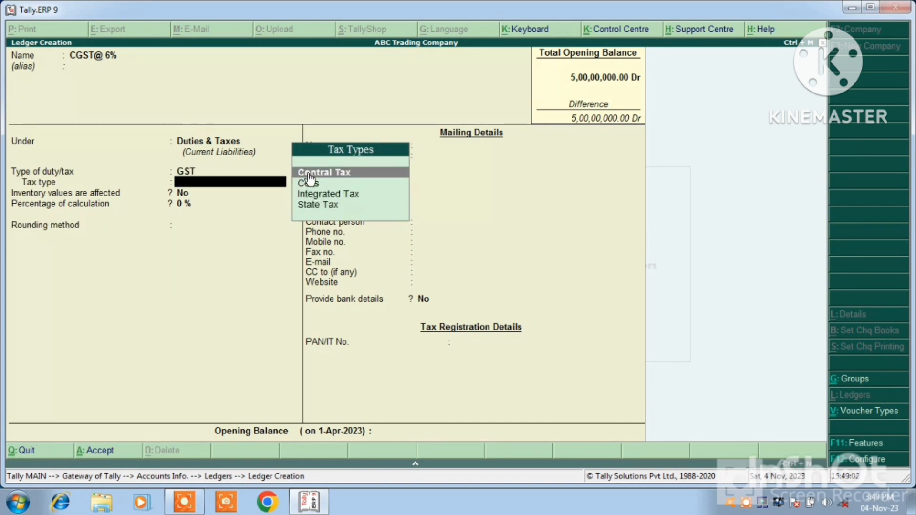
click(310, 174)
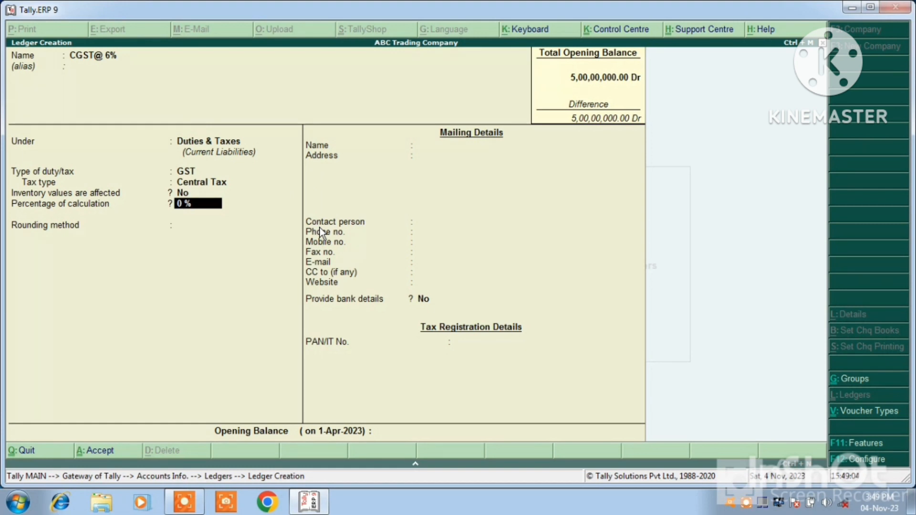
Set the CGST ledger's percentage of calculation to 6% with rounding Not Applicable, and save it.
text(6)
key(Return)
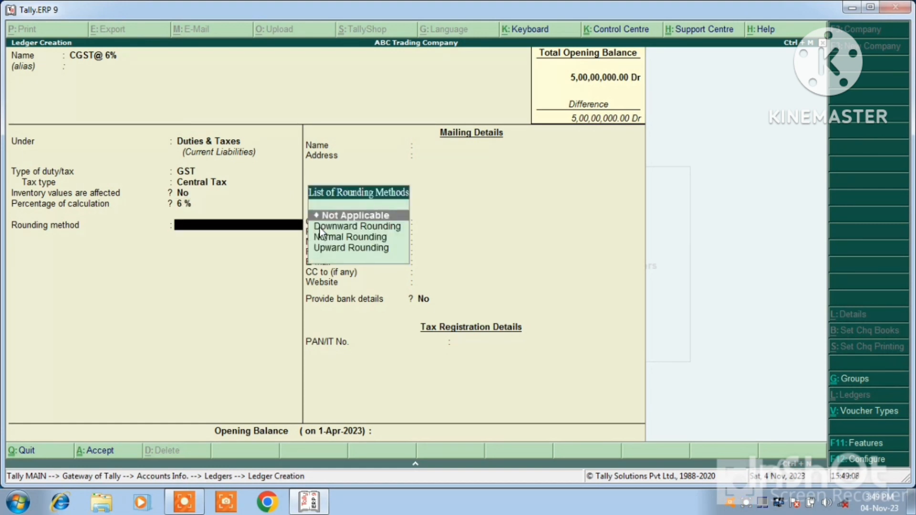
key(Return)
key(Return)
key(Return)
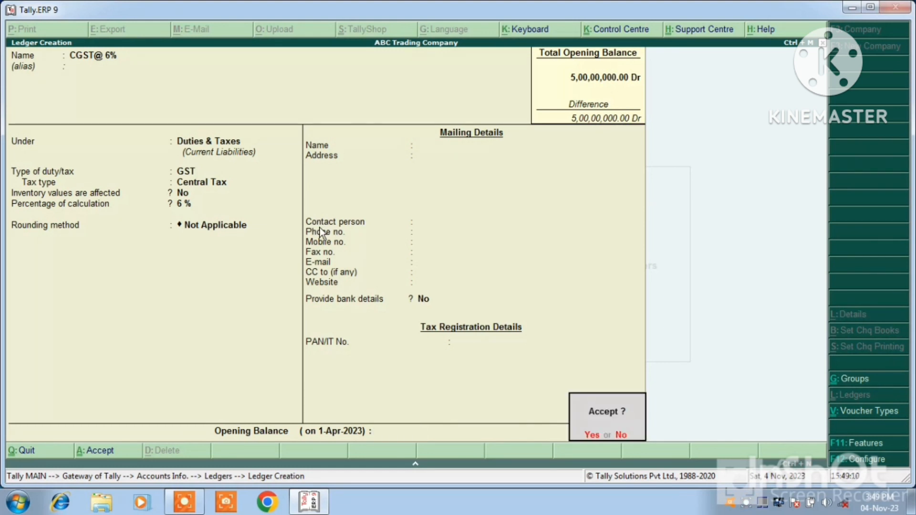
key(Return)
Name another new ledger SGST@ 6% without an alias, keeping it under Duties & Taxes.
text(SG)
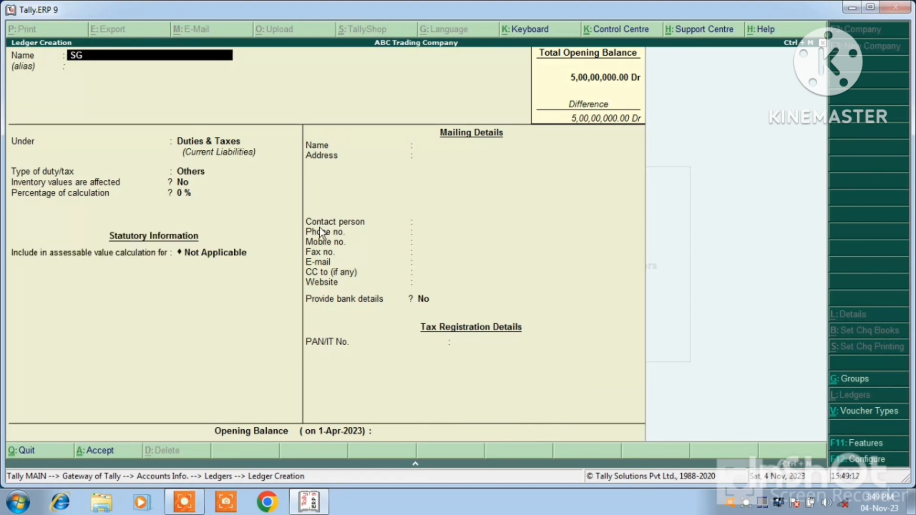
text(ST@ 6%)
key(Return)
key(Return)
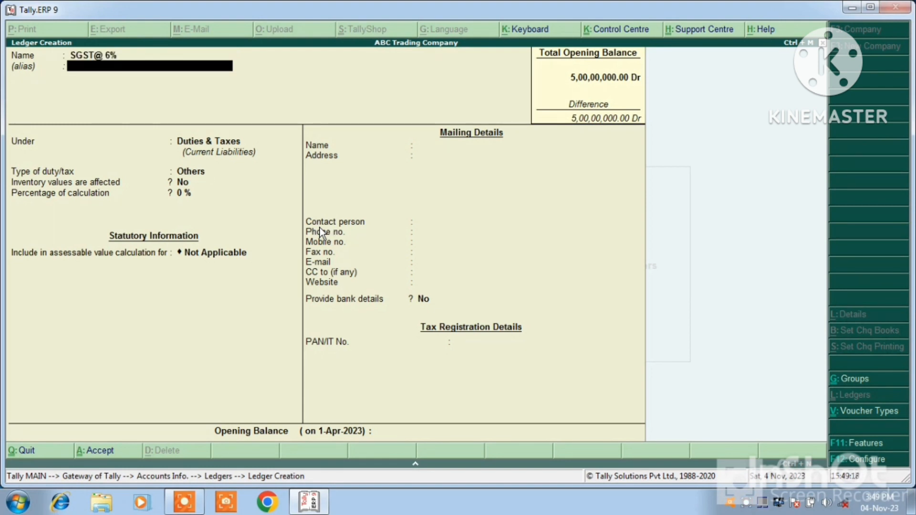
key(Return)
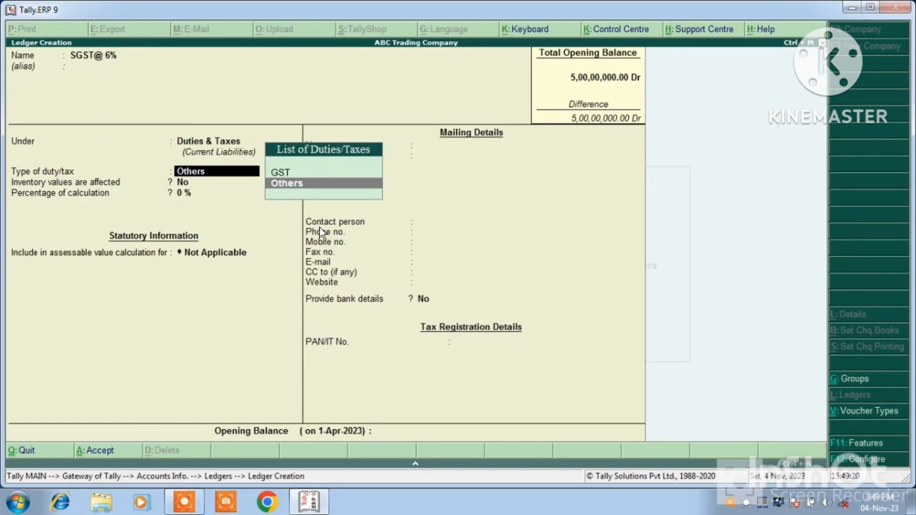
Set the SGST ledger's duty type to GST and its tax type to State Tax.
key(Up)
key(Return)
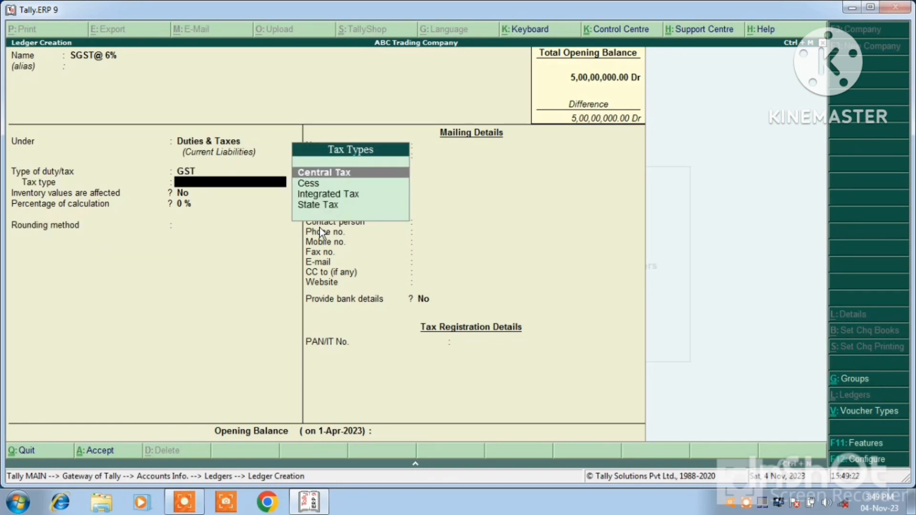
key(Down)
key(Down)
key(Down)
key(Return)
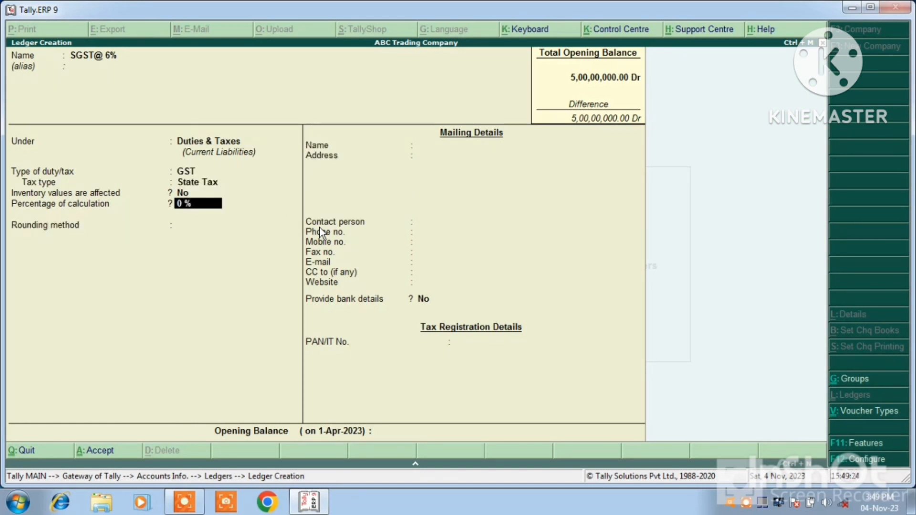
Set the SGST ledger's percentage of calculation to 6% with rounding Not Applicable, save it and leave ledger creation.
text(6)
key(Return)
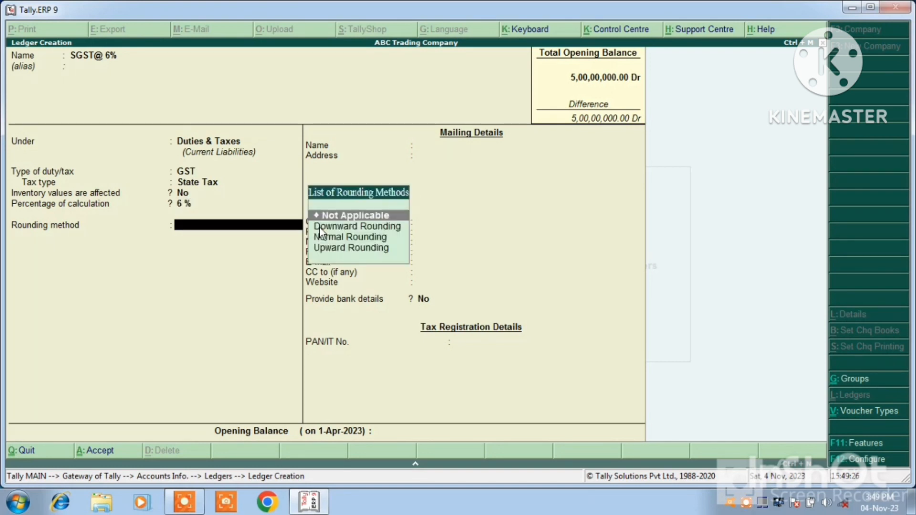
key(Return)
key(Return)
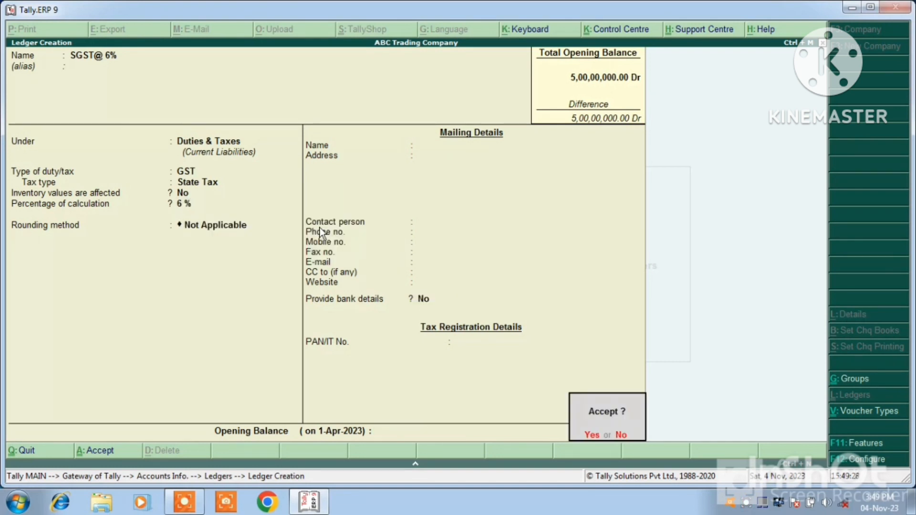
key(Return)
key(Escape)
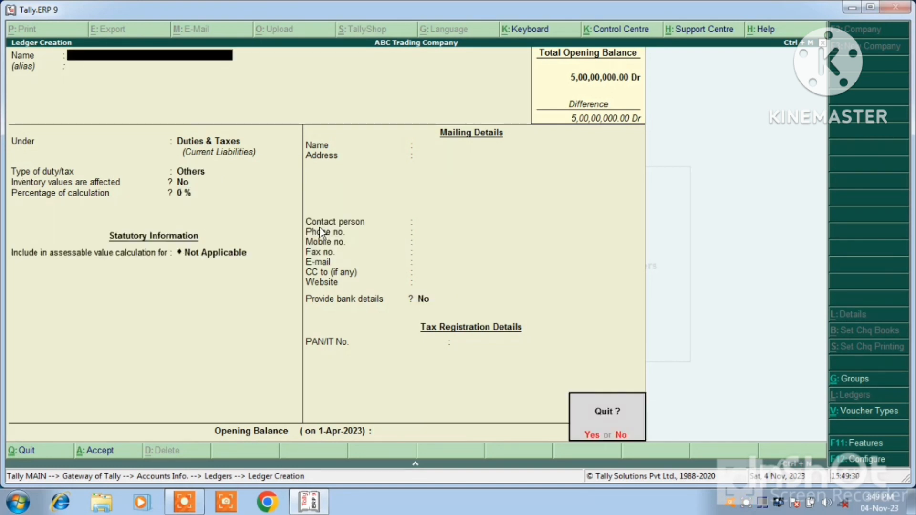
key(Return)
key(Escape)
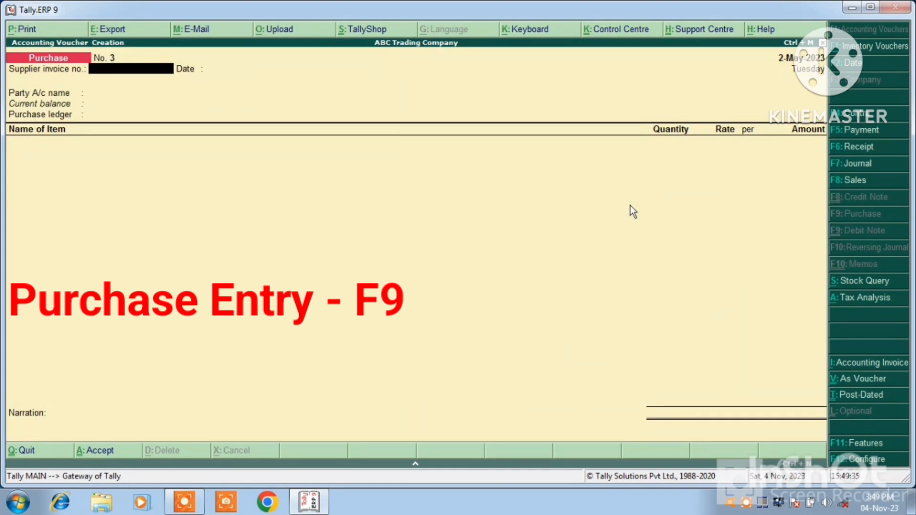
Fill the purchase voucher header with supplier invoice number 01, date 2-May-2023 and party account Dabur India Limited.
text(01)
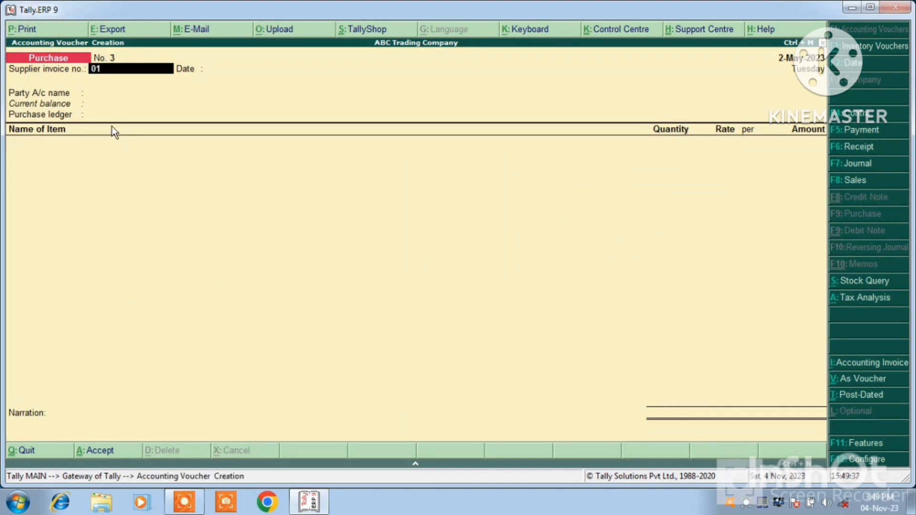
key(Return)
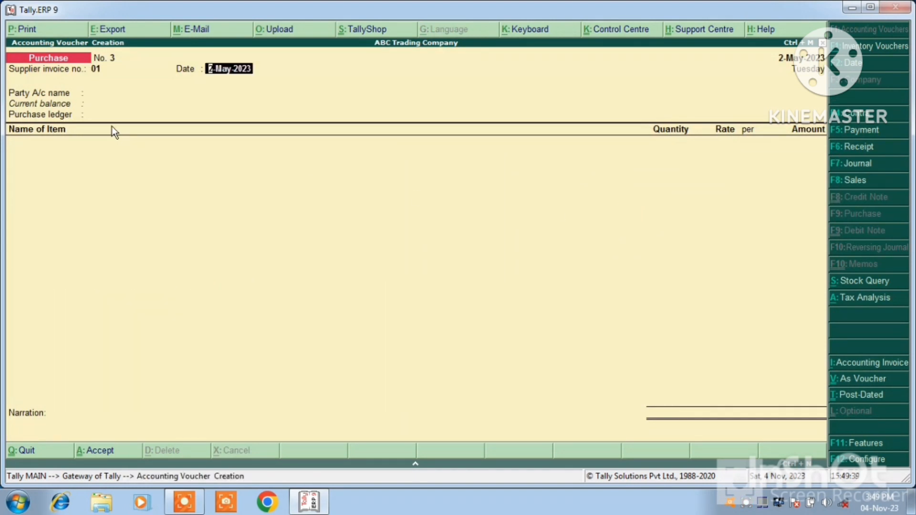
key(Return)
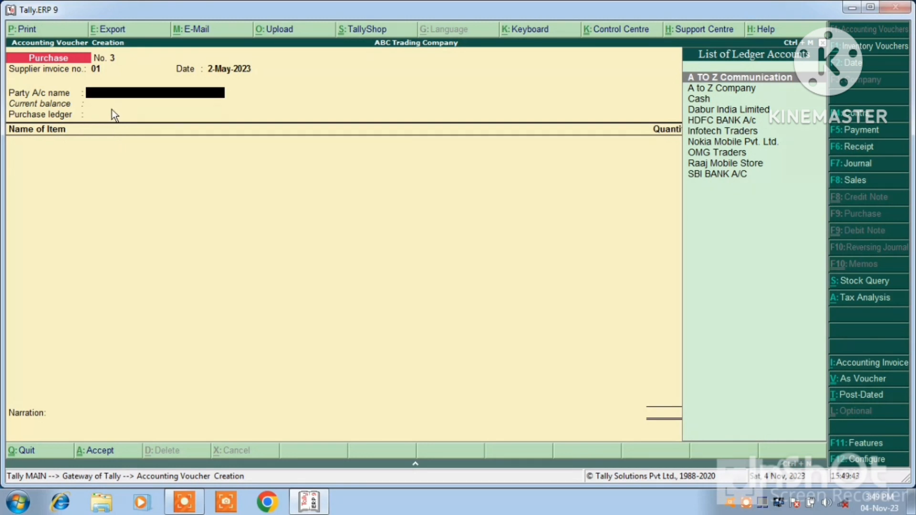
text(D)
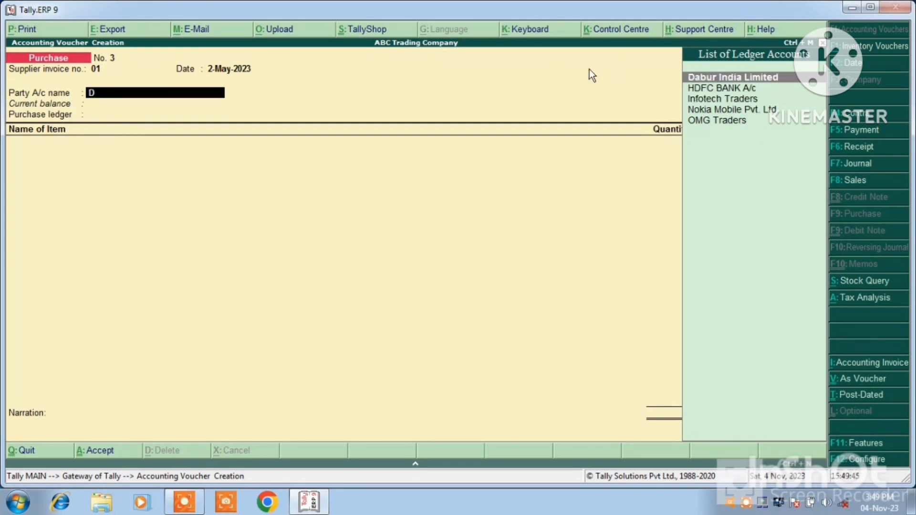
click(736, 77)
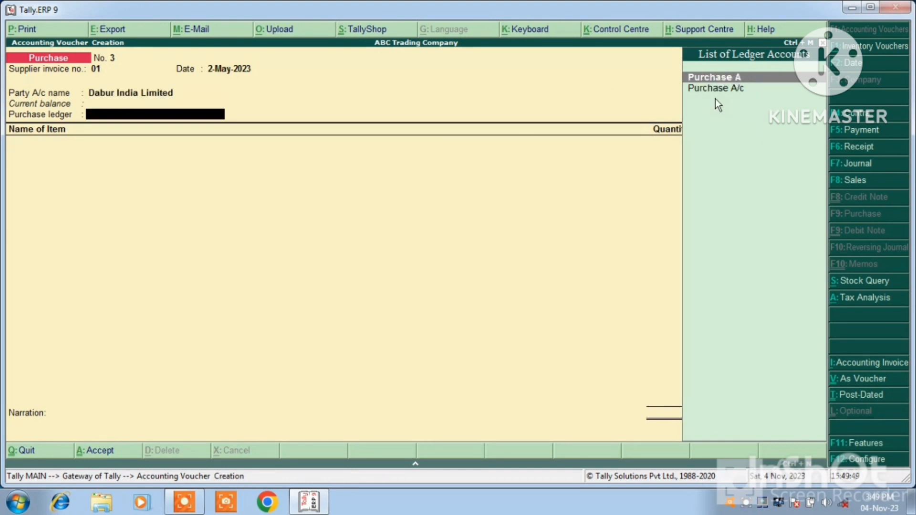
Set the voucher's purchase ledger to Purchase A/c and add Chyawanprash 500g as the stock item.
click(725, 90)
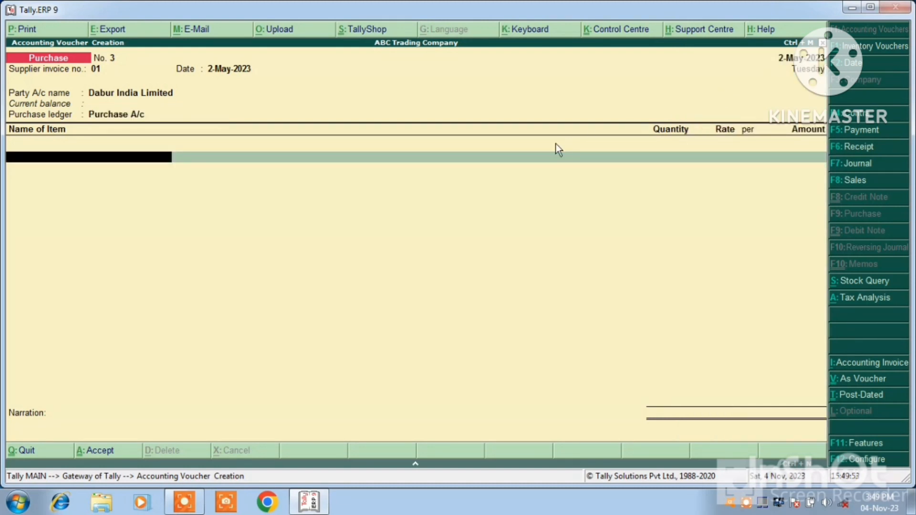
text(C)
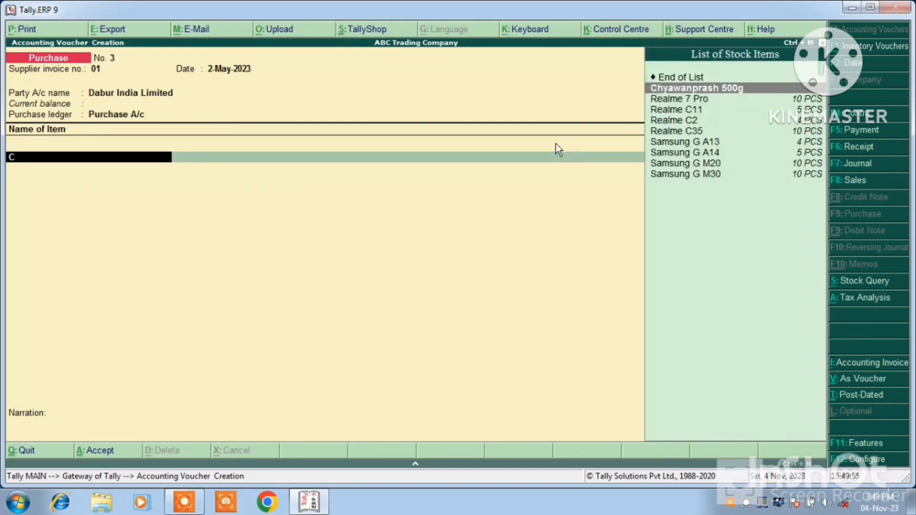
click(730, 87)
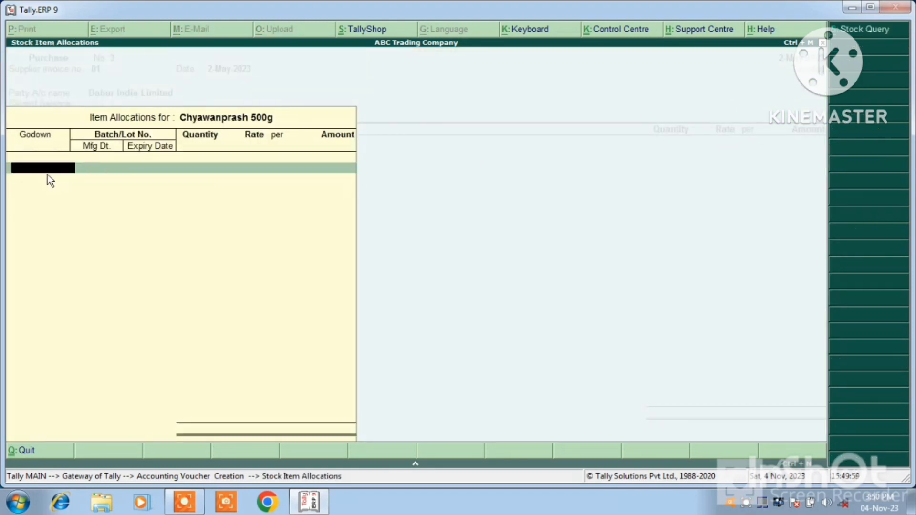
Allocate the Chyawanprash 500g stock to Office Godown.
text(O)
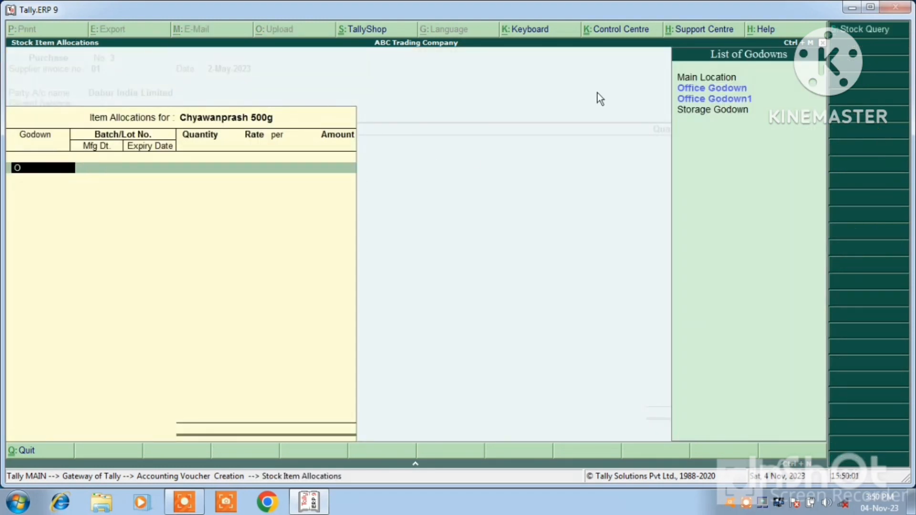
click(694, 90)
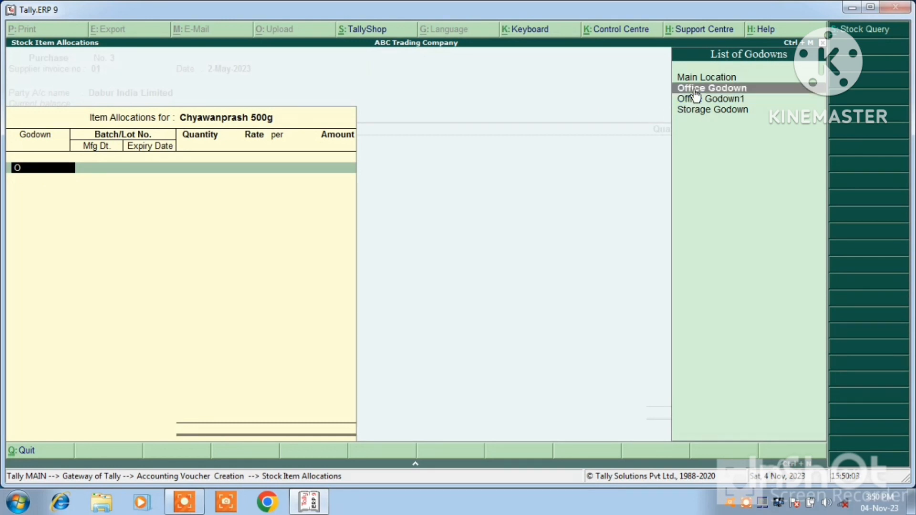
click(695, 90)
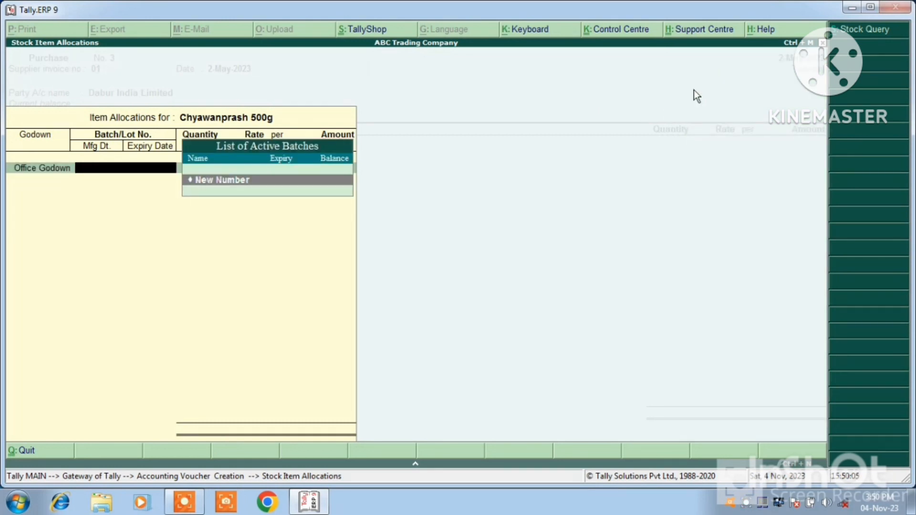
Assign the Chyawanprash 500g allocation a new batch number, BT01002.
key(Return)
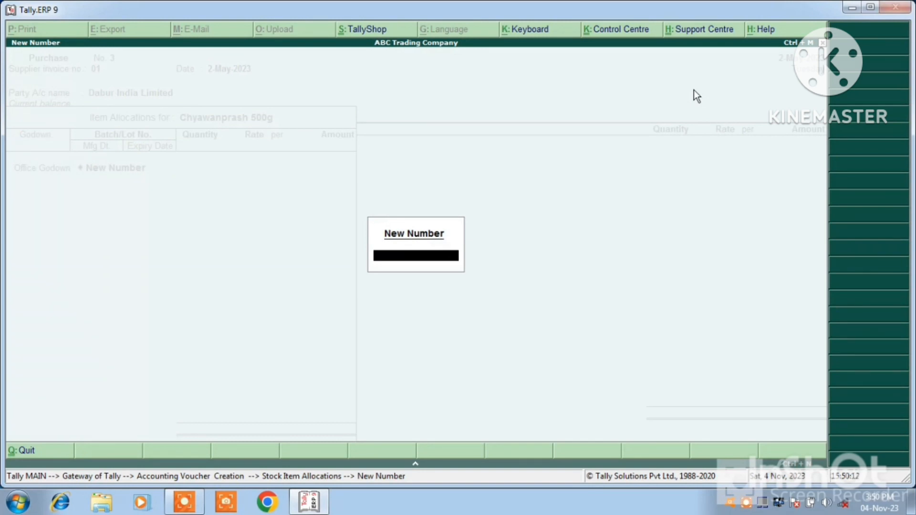
text(B)
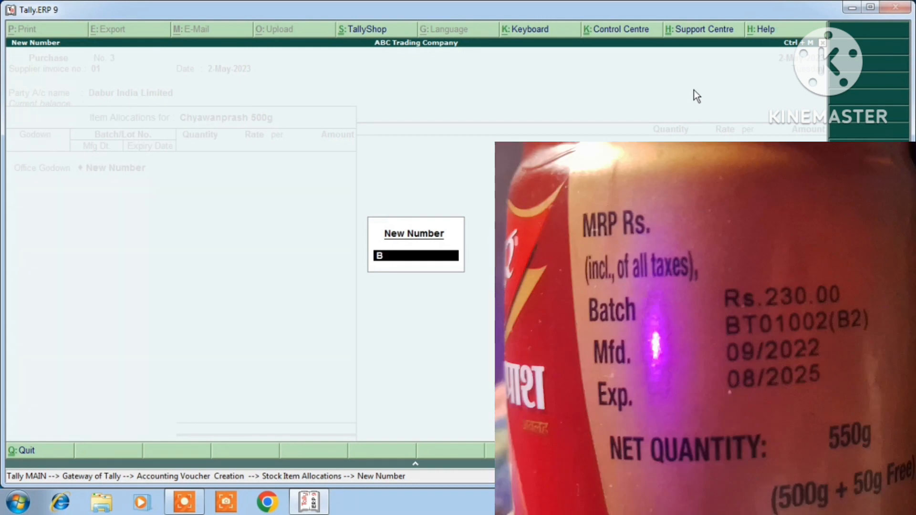
text(t)
key(BackSpace)
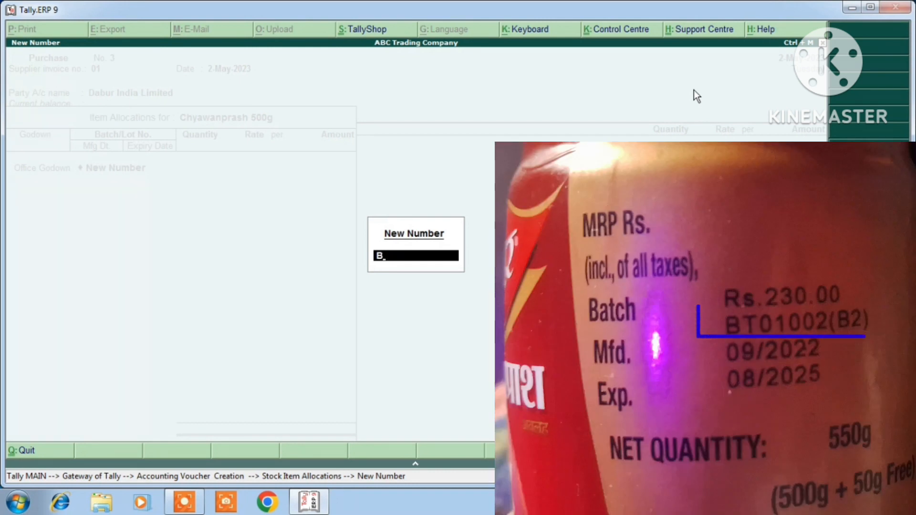
text(T)
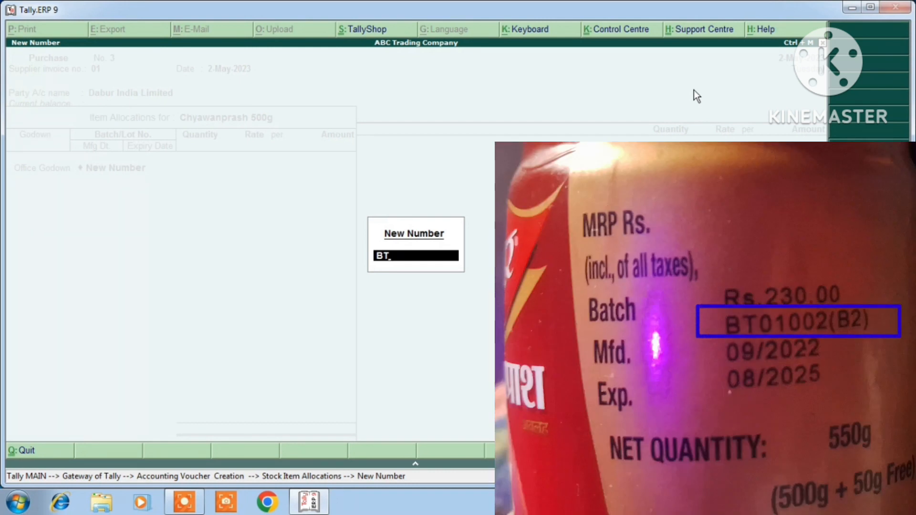
text(0100)
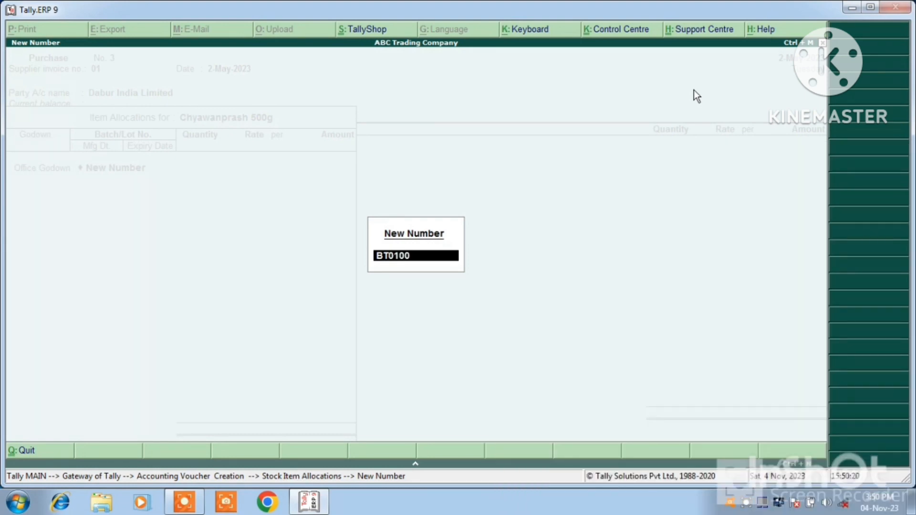
text(2)
text((B2))
key(BackSpace)
key(BackSpace)
key(BackSpace)
key(BackSpace)
key(Return)
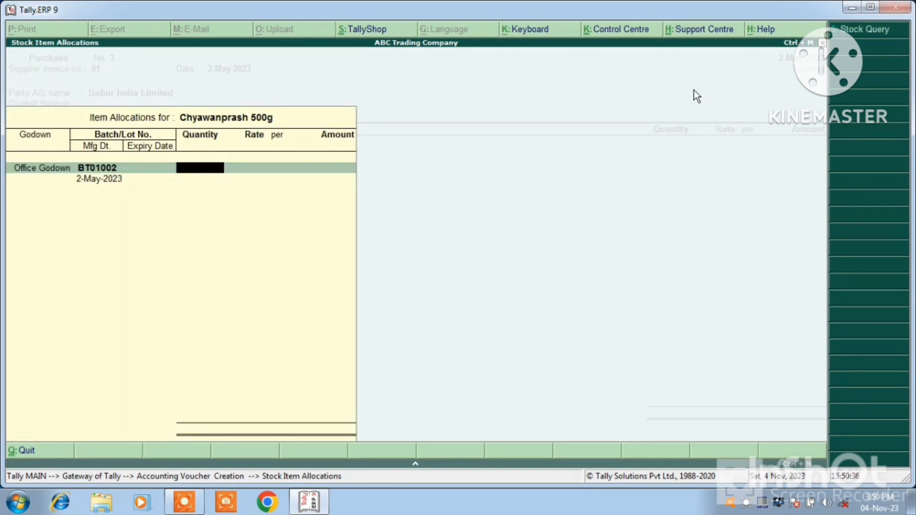
Enter a quantity of 10 Nos at a rate of 195 per Nos for the batch, keeping manufacturing date 2-May-2023.
text(10)
key(Return)
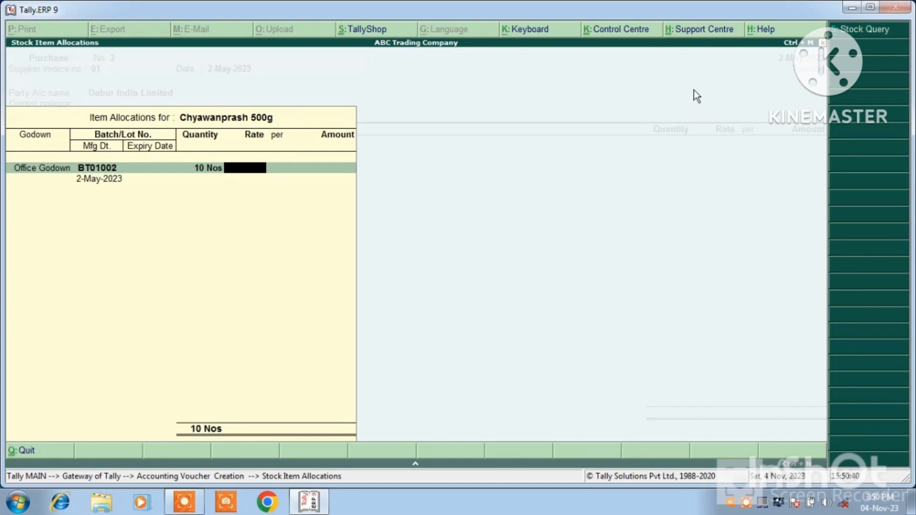
text(2)
text(00)
key(BackSpace)
key(BackSpace)
key(BackSpace)
text(195)
key(Return)
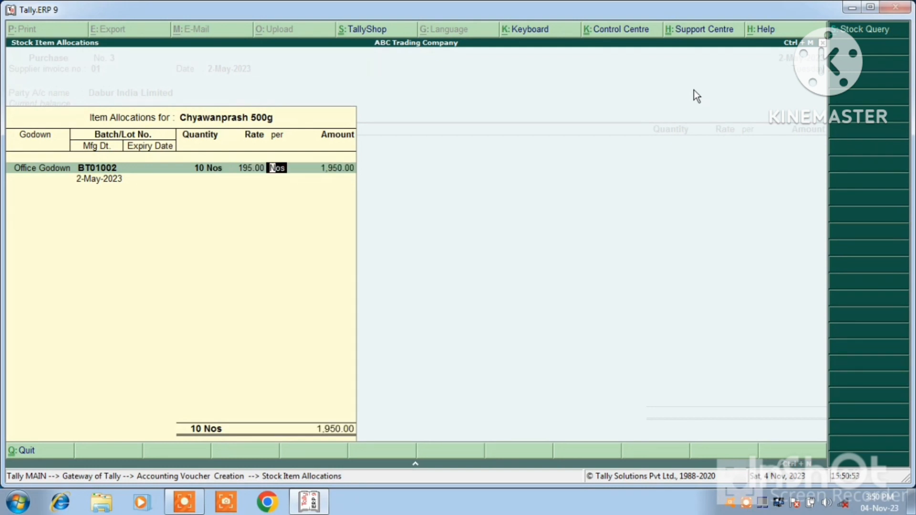
key(Return)
key(Return)
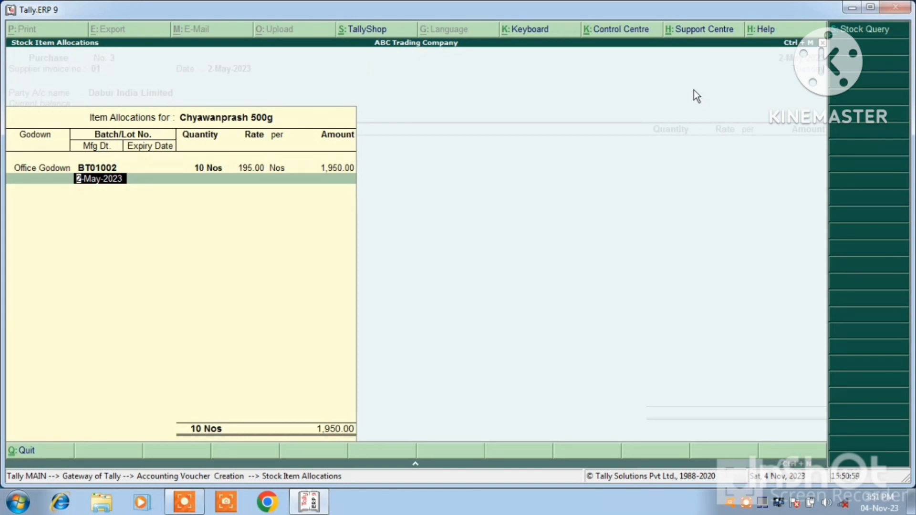
key(Return)
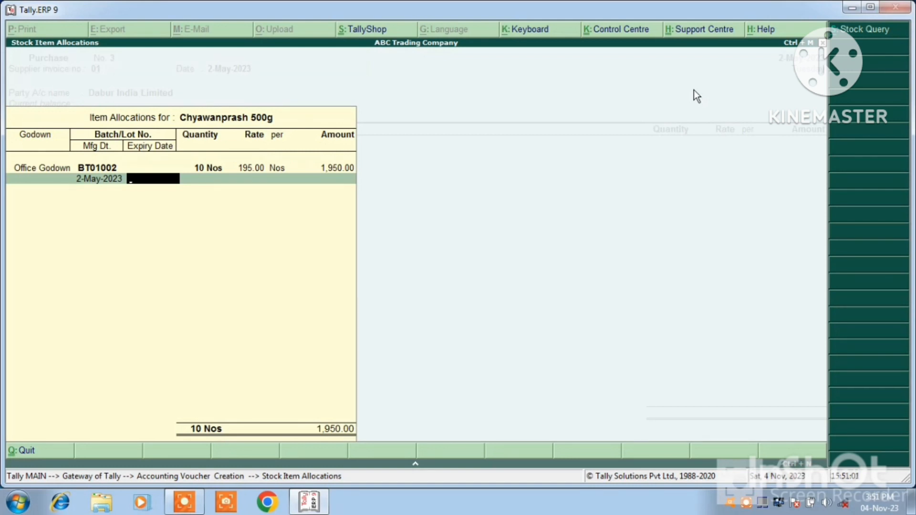
Set the batch's expiry date to 1-Feb-2024.
text(1)
text(-Feb-2)
key(Return)
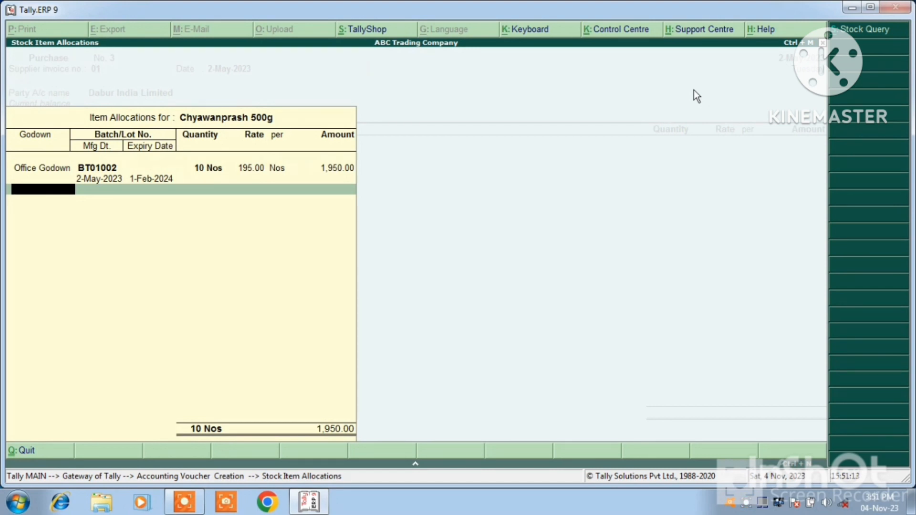
Set the batch's expiry to 160 days, end the item allocations and accept the item's amount.
key(BackSpace)
text(1)
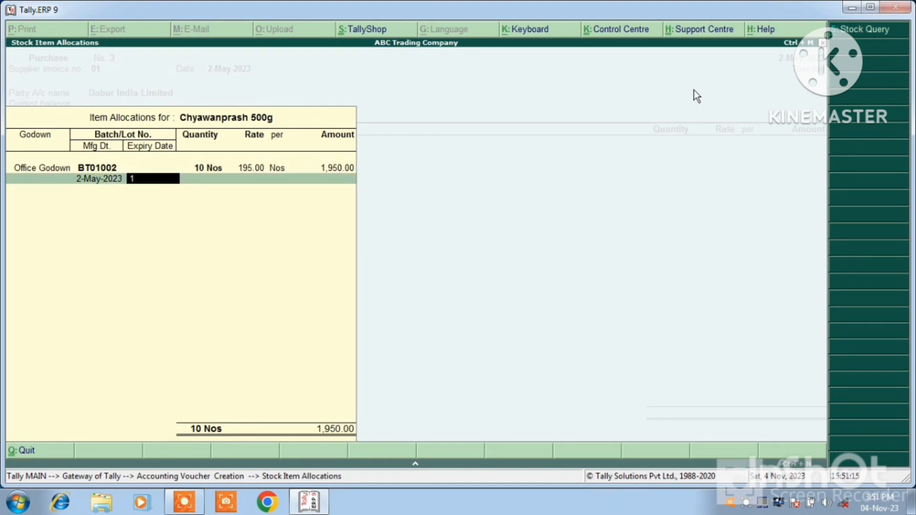
text(60)
key(Return)
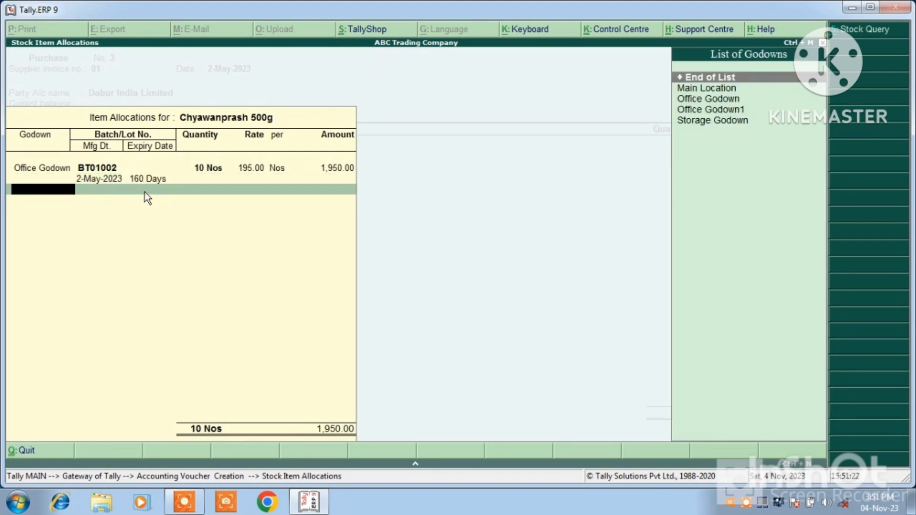
key(Return)
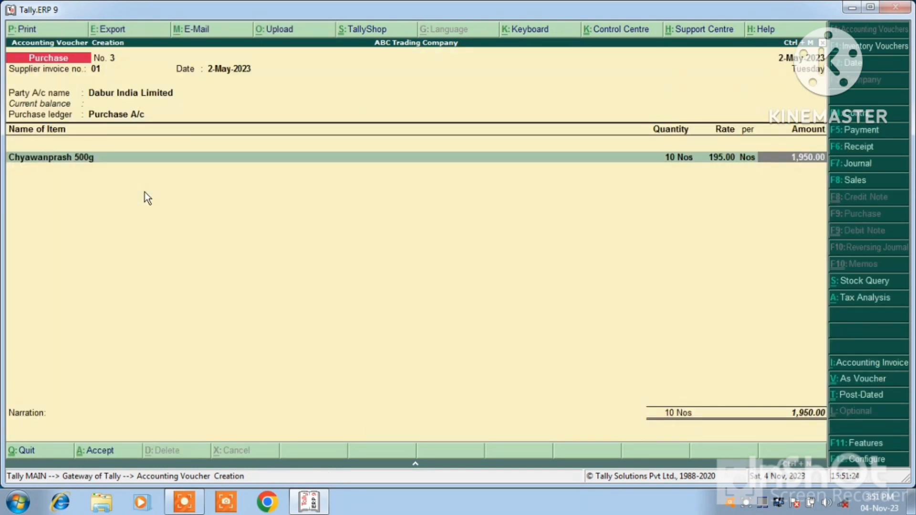
key(Return)
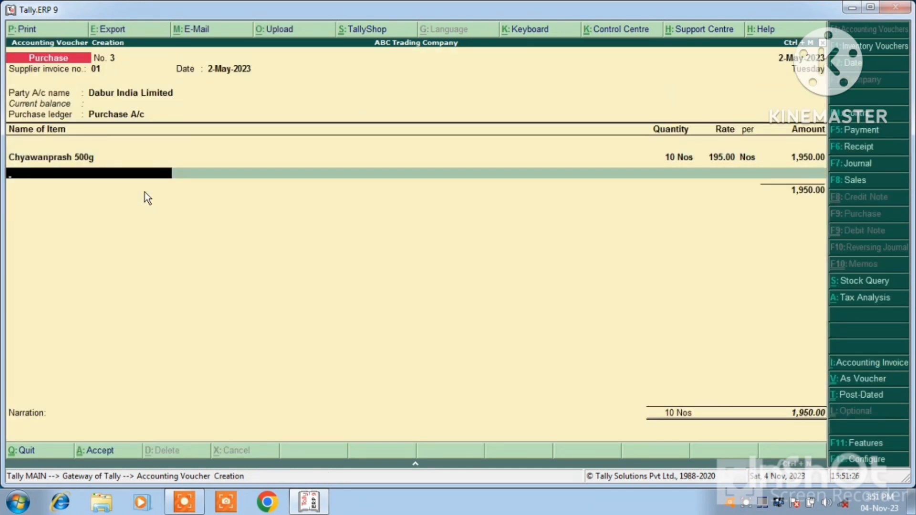
End the item list and add the CGST@ 6% tax ledger, accepting its calculated amount.
key(Return)
text(CG)
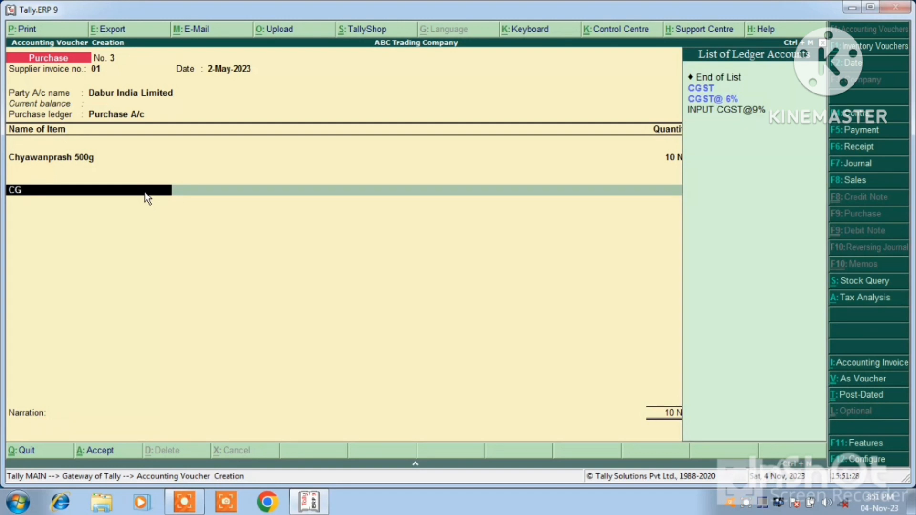
key(Down)
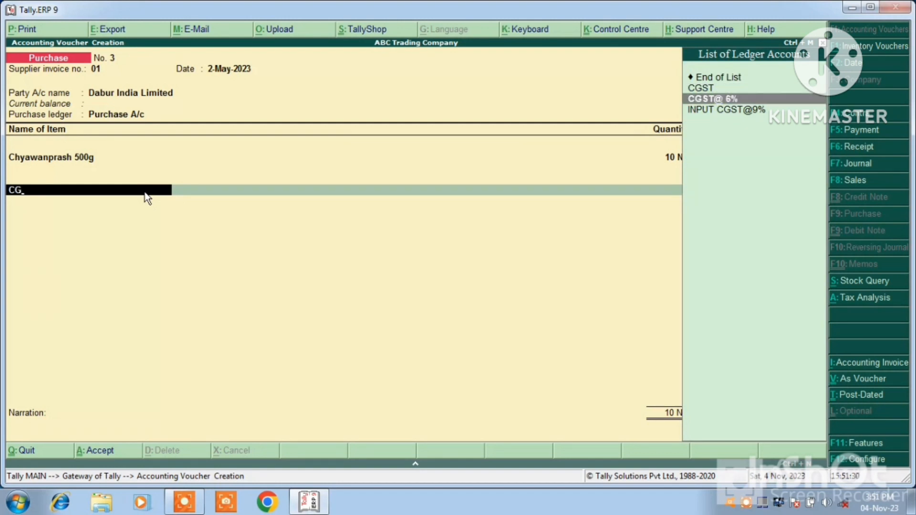
key(Return)
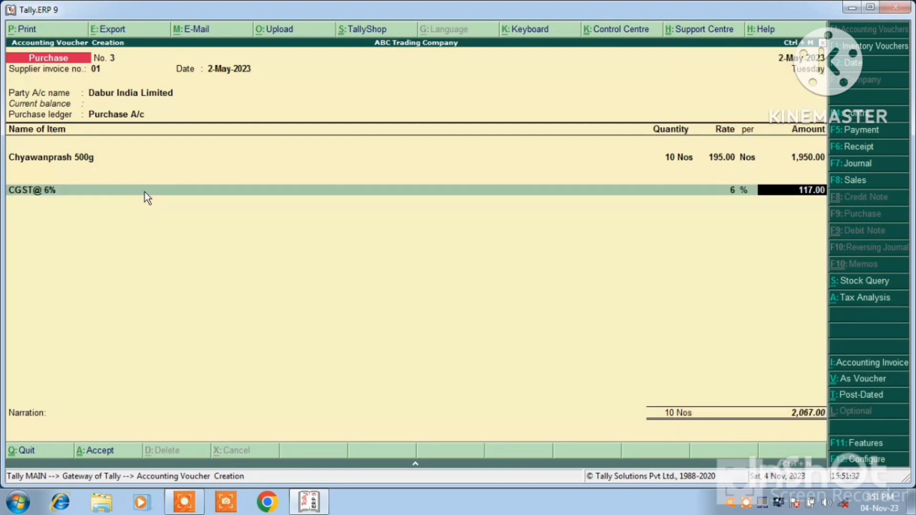
key(Return)
Add the SGST ledger beneath the CGST@ 6% line.
text(SG)
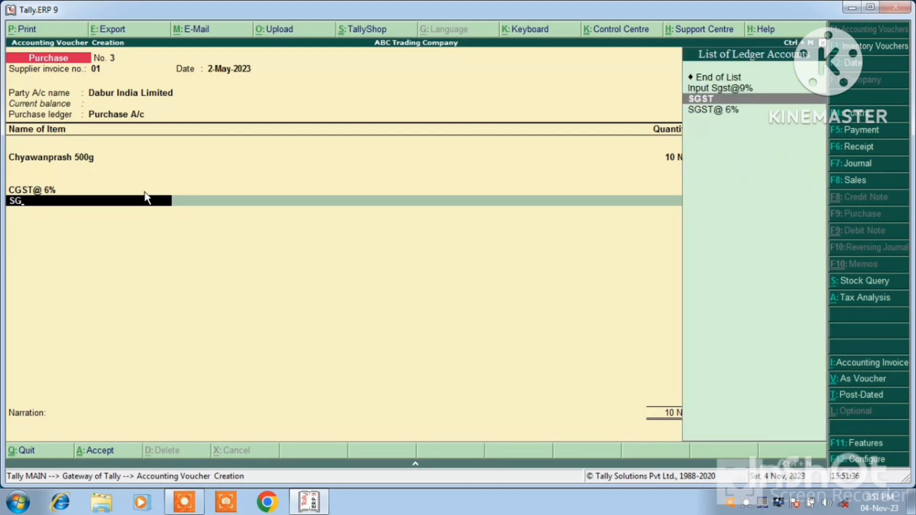
key(Return)
key(Return)
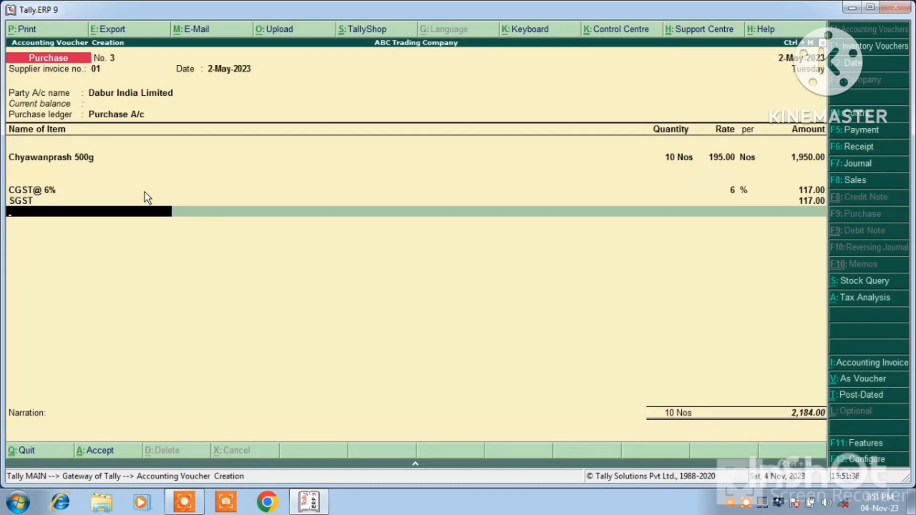
key(Return)
Replace the ledger on the second tax line with SGST@ 6% and accept its amount.
key(BackSpace)
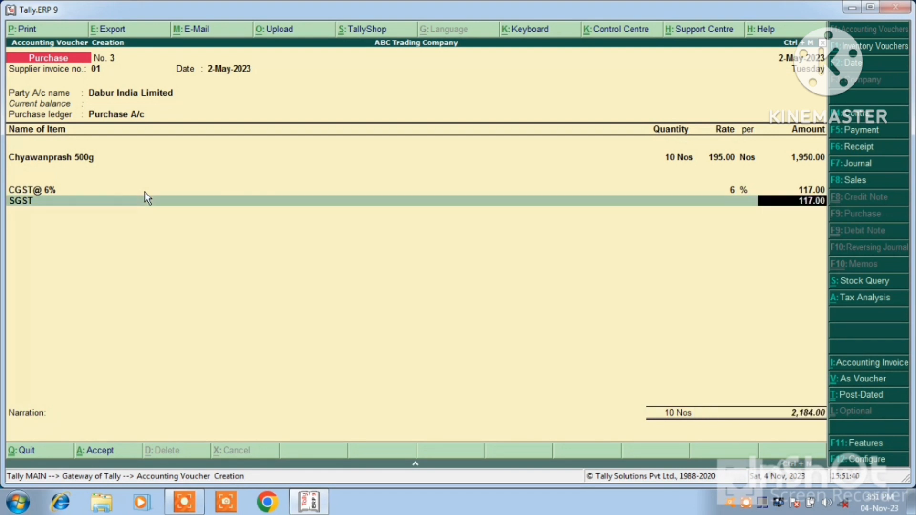
key(BackSpace)
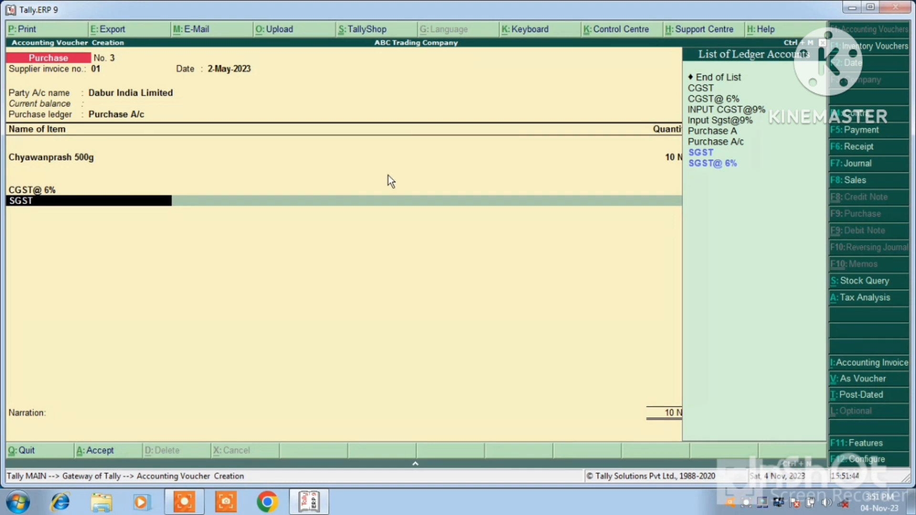
click(706, 164)
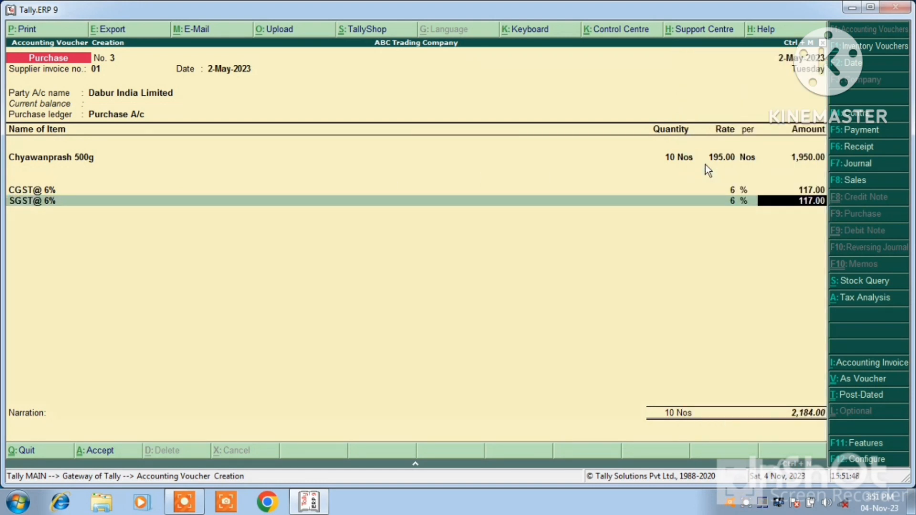
key(Return)
Save the purchase voucher without a narration and leave voucher entry.
key(Return)
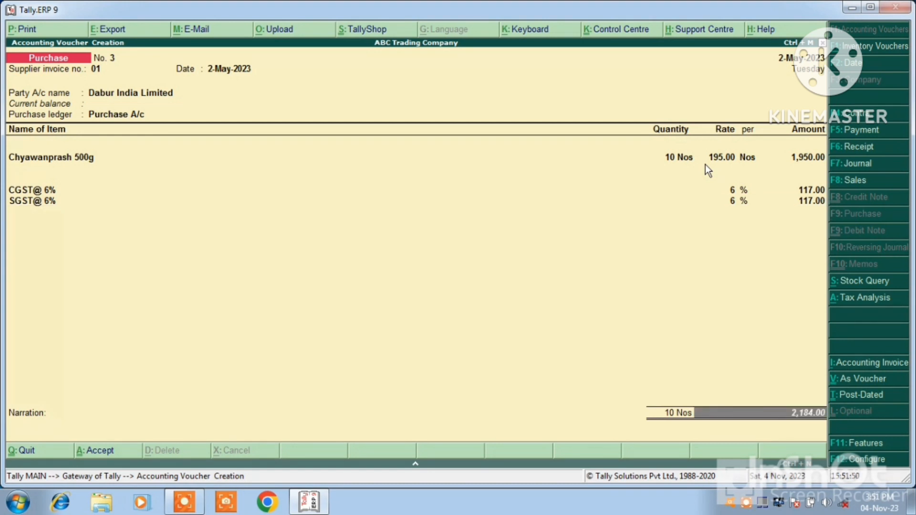
key(Return)
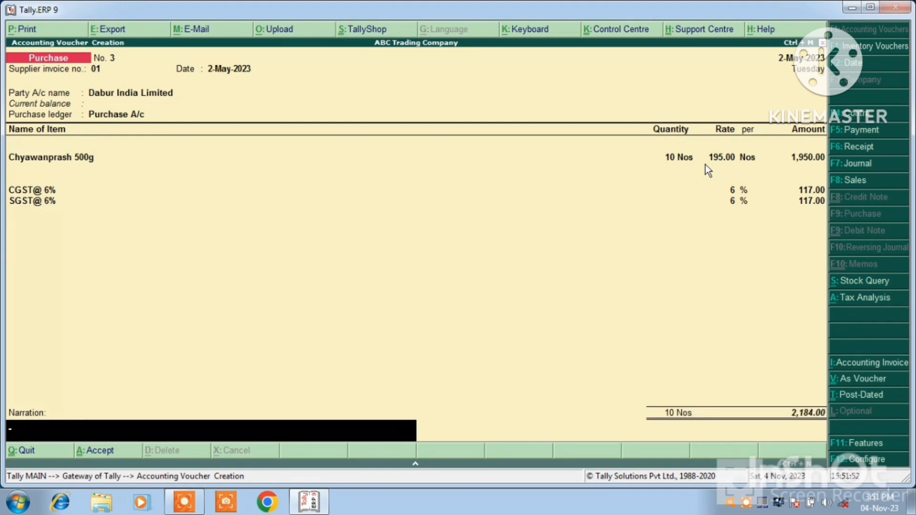
key(Return)
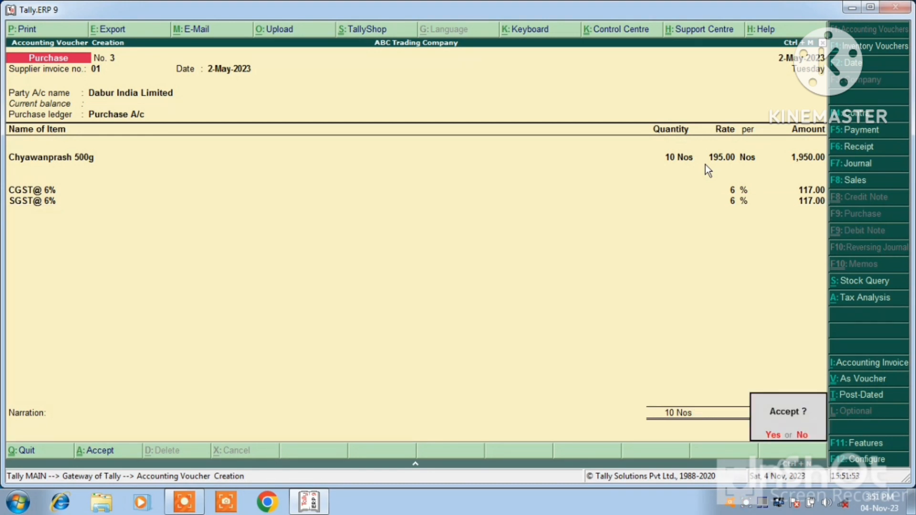
key(Return)
key(Escape)
key(Return)
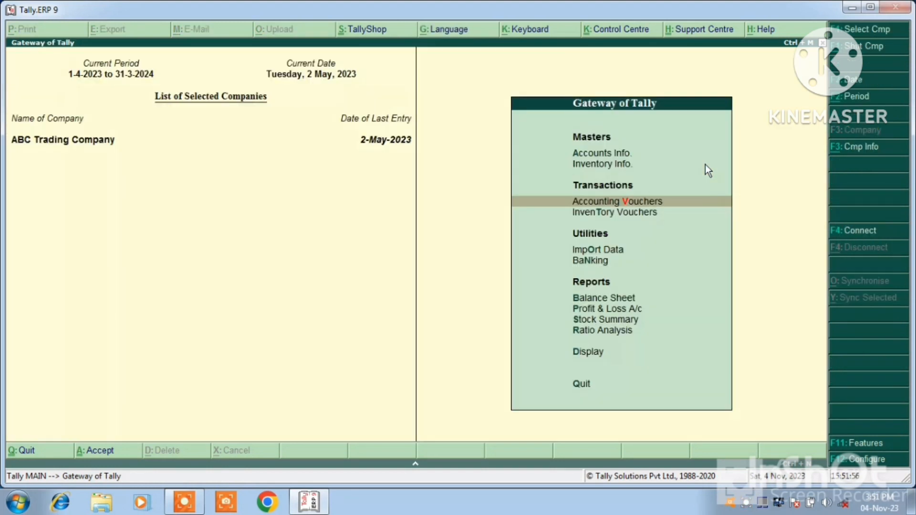
Open the Stock Summary report for ABC Trading Company.
key(Up)
key(Up)
key(Up)
key(Up)
key(Up)
key(Up)
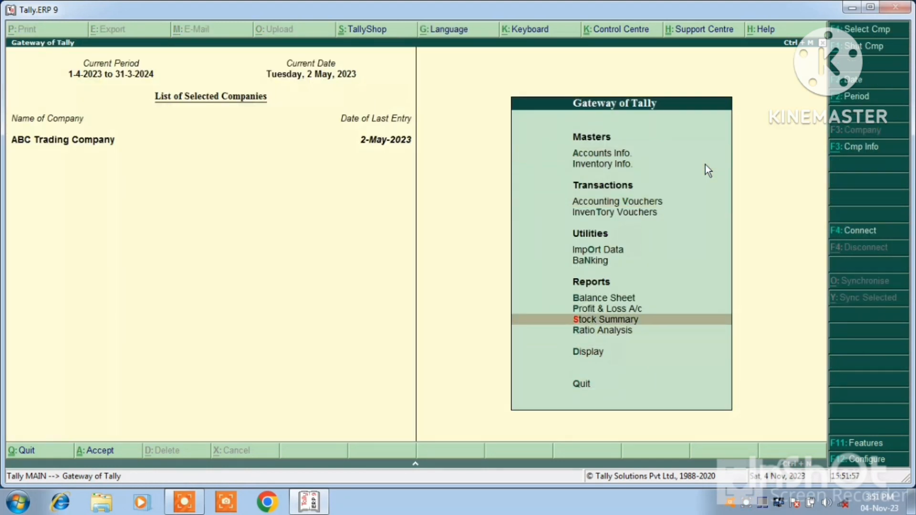
key(Return)
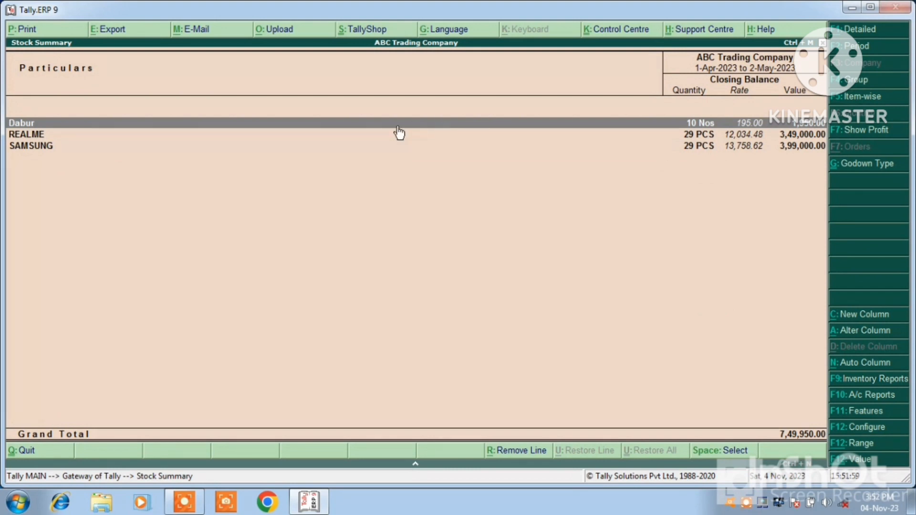
Drill down from the Dabur stock group to the monthly summary of Chyawanprash 500g and return to the Gateway of Tally.
key(Return)
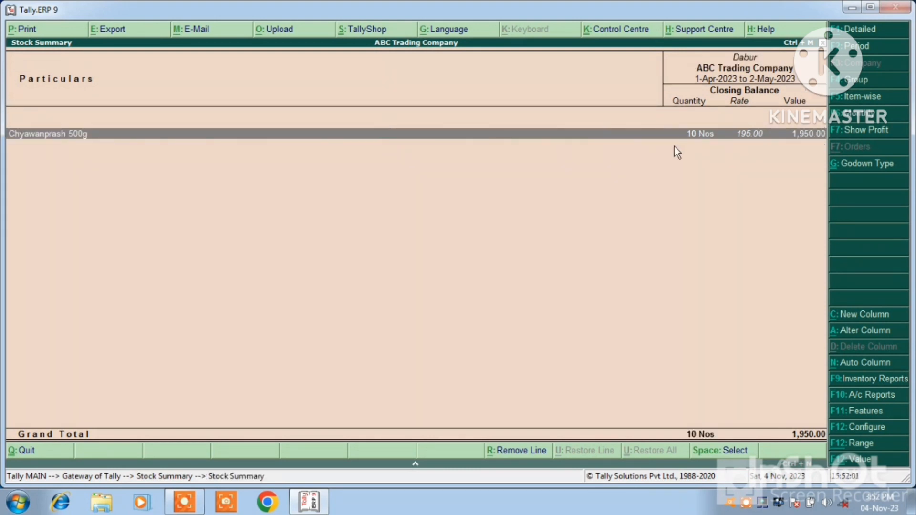
key(Return)
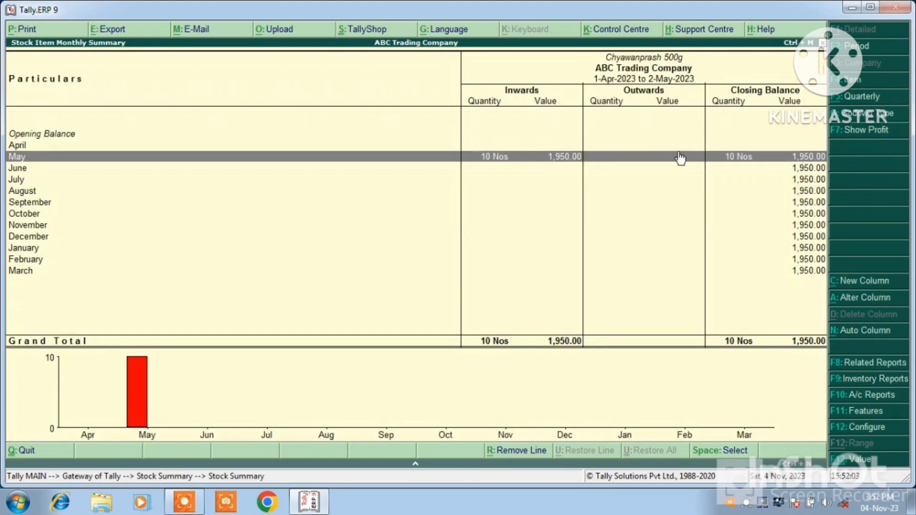
key(Escape)
key(Escape)
key(Escape)
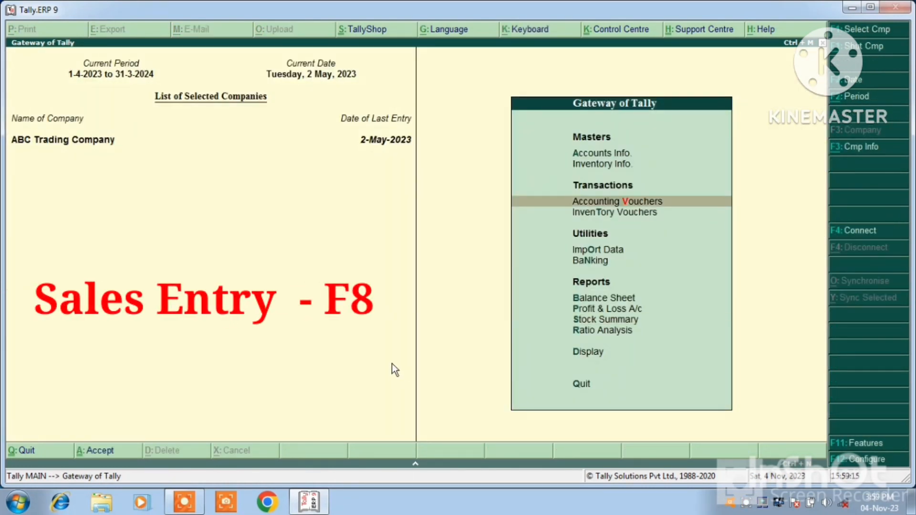
Start a sales voucher with reference number 01 and Cash as the party account.
click(652, 202)
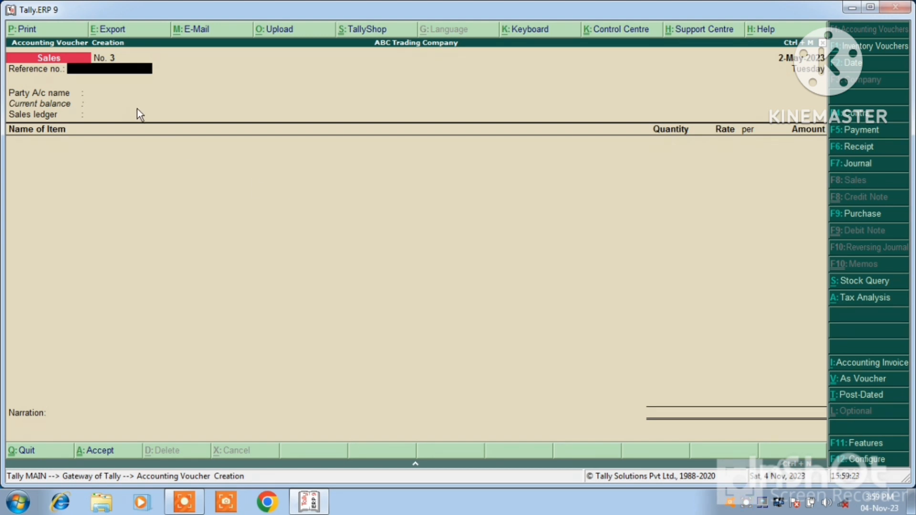
text(01)
key(Return)
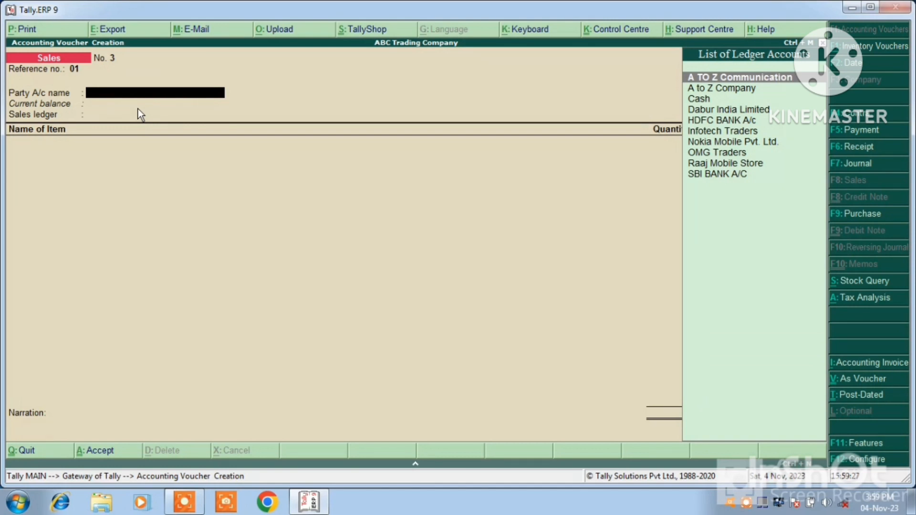
click(695, 100)
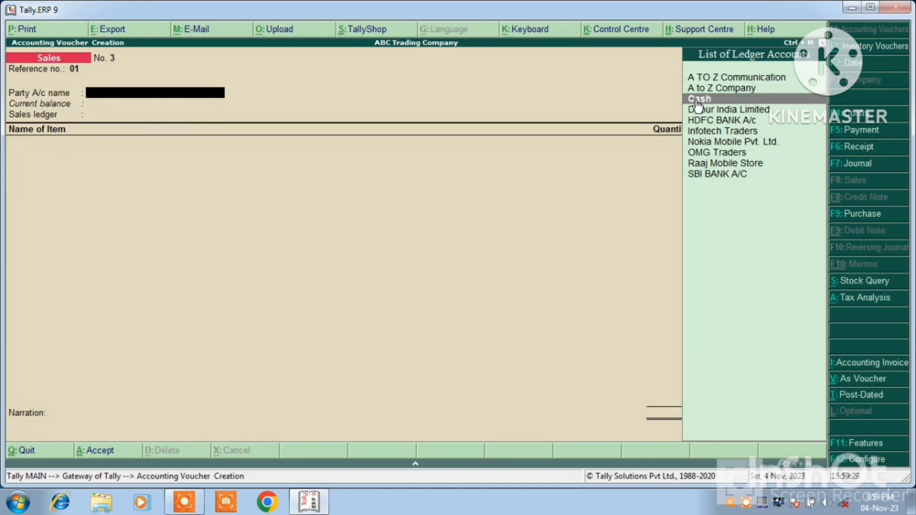
key(Return)
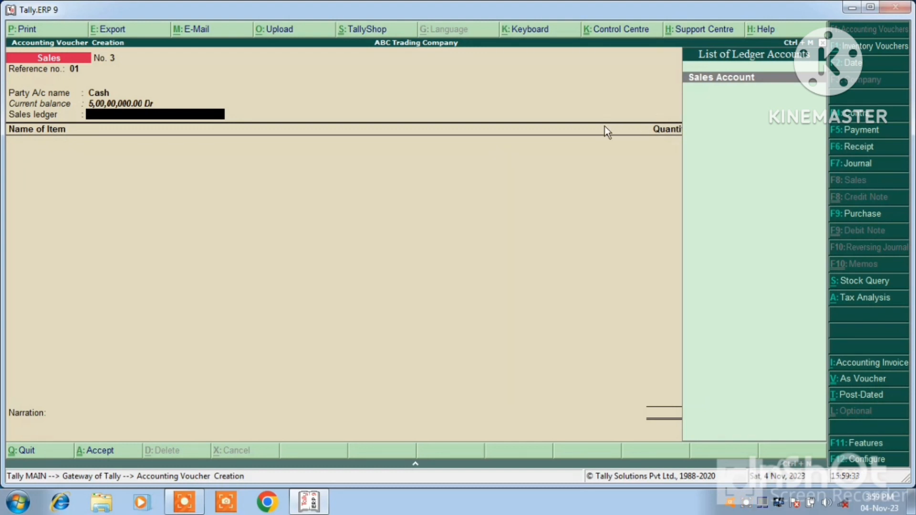
Create a sales ledger named Sales A/c under Sales Accounts, with ledger type Not Applicable and GST applicable.
key(alt+c)
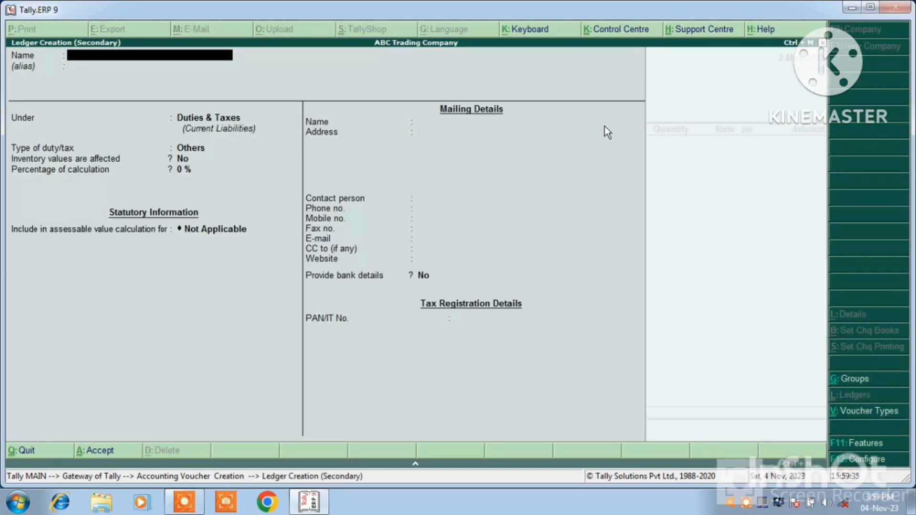
text(Sales a/c)
key(Return)
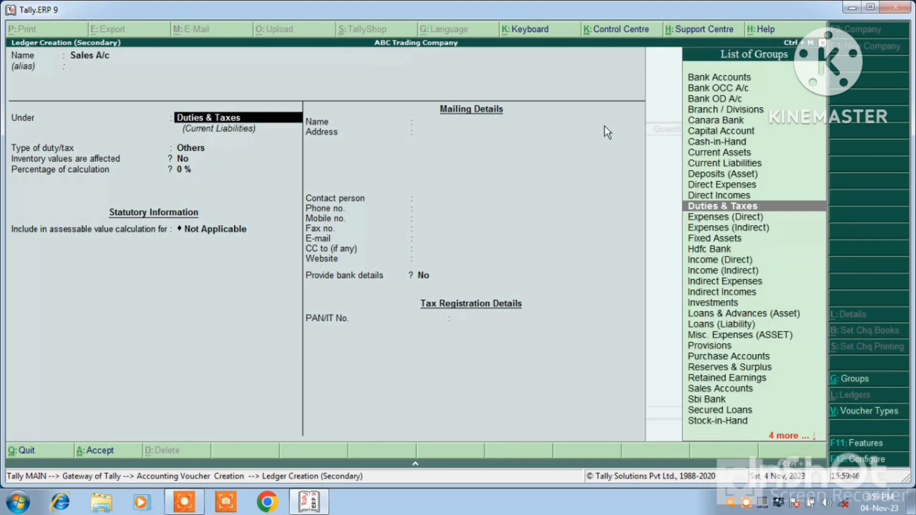
text(Sa)
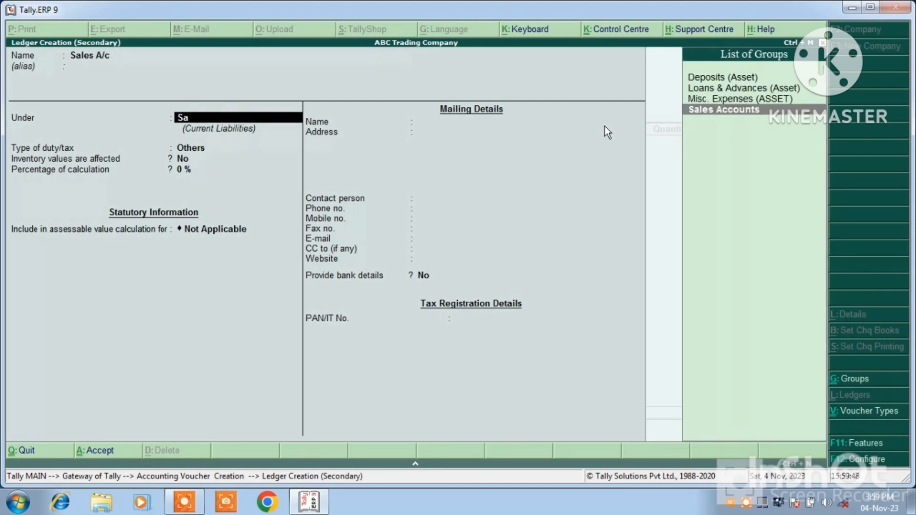
key(Return)
key(Return)
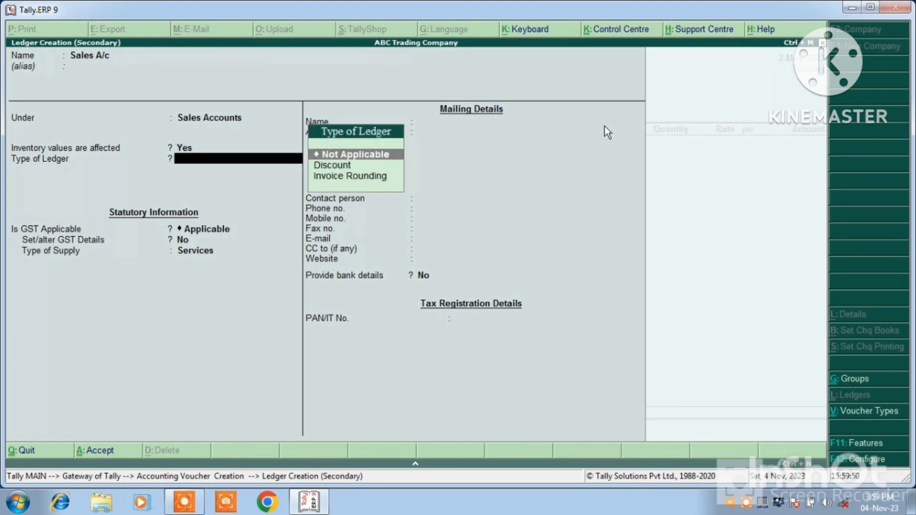
key(Return)
key(Return)
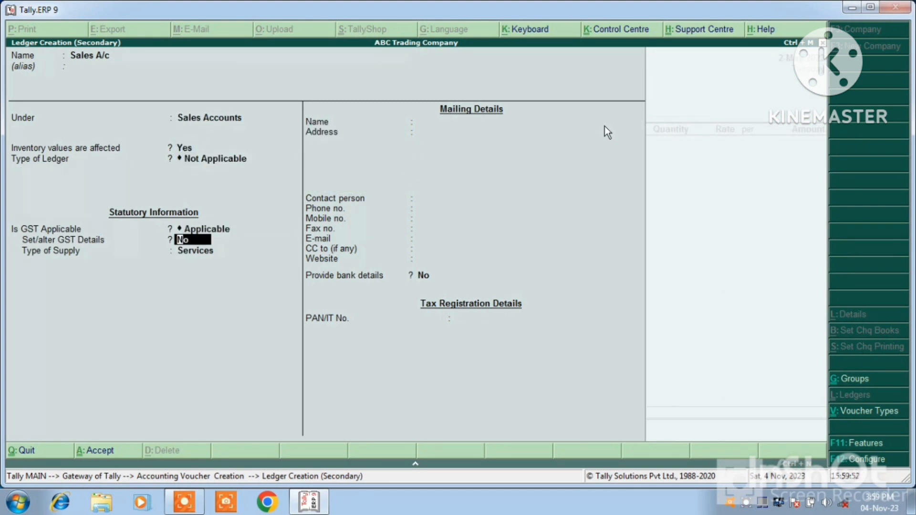
Set the GST details of Sales A/c to Sales Taxable with 12% integrated tax.
text(y)
key(Return)
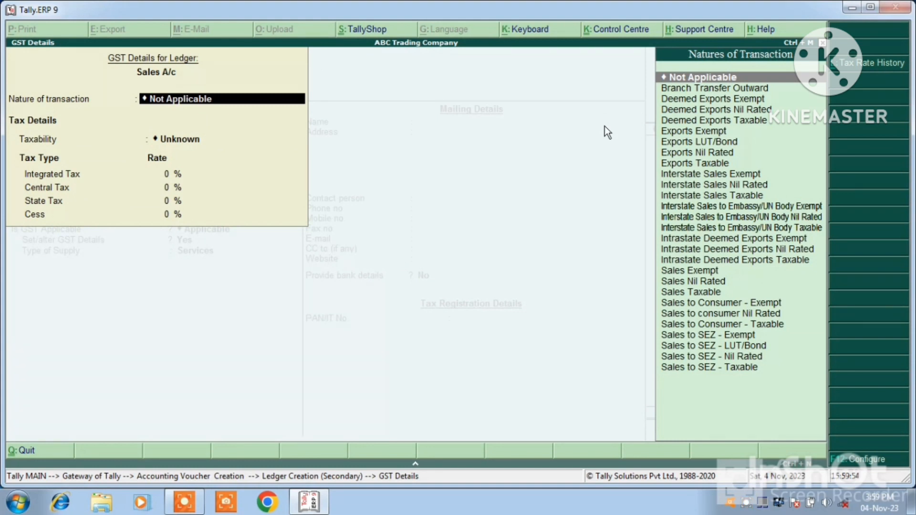
click(713, 295)
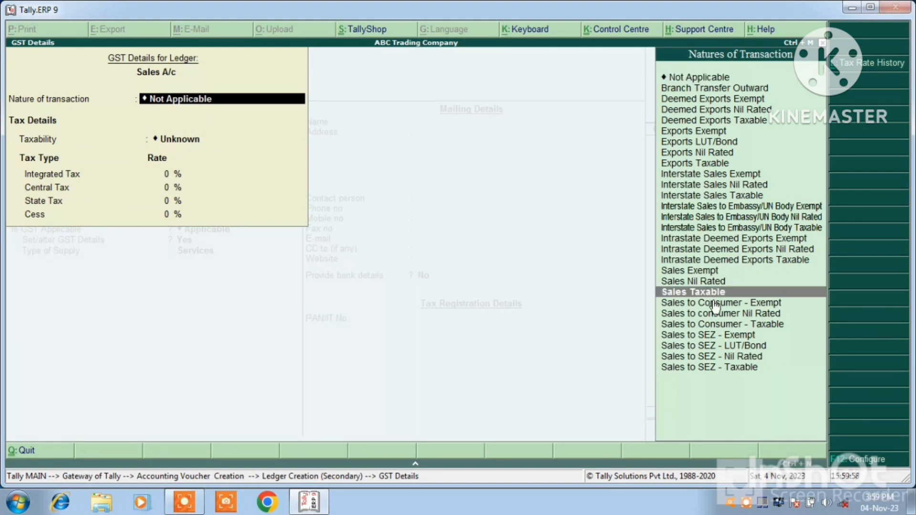
key(Return)
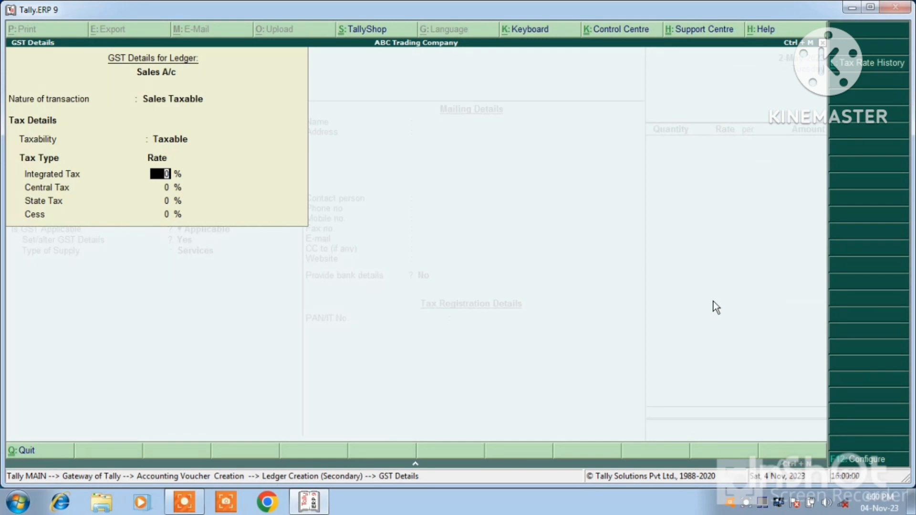
text(12)
key(Return)
key(Return)
key(Return)
key(Return)
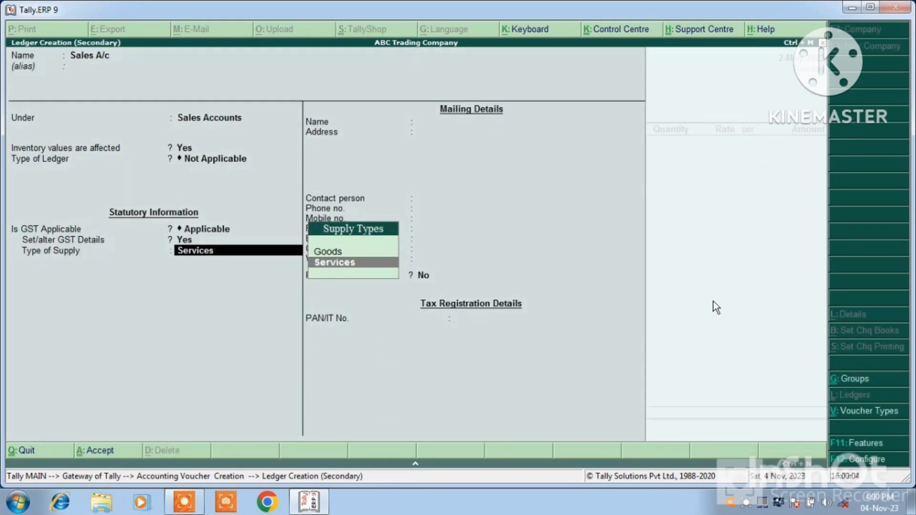
Set the type of supply for Sales A/c to Goods and save the ledger into the voucher.
key(Up)
key(Return)
key(Return)
key(Return)
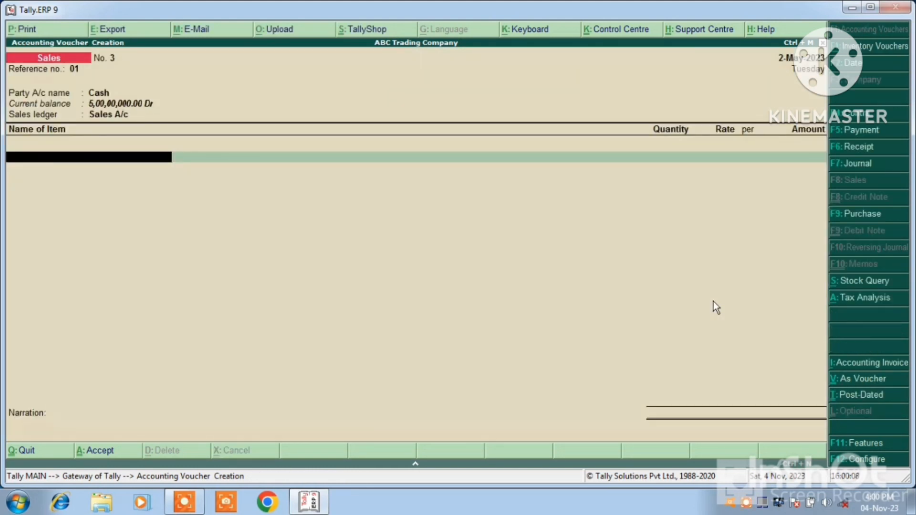
Add the item Chyawanprash 500g to the sales voucher, allocated from Office Godown and batch BT01002.
text(C)
key(Return)
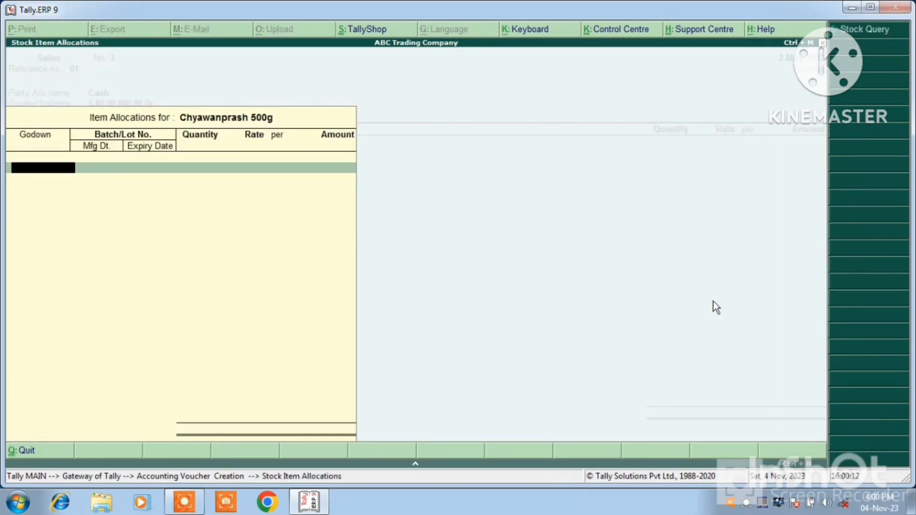
text(Of)
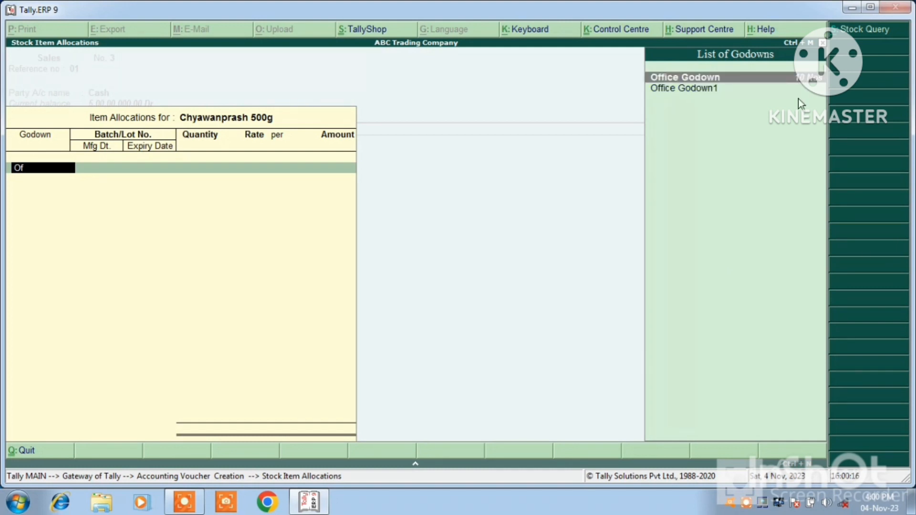
key(Return)
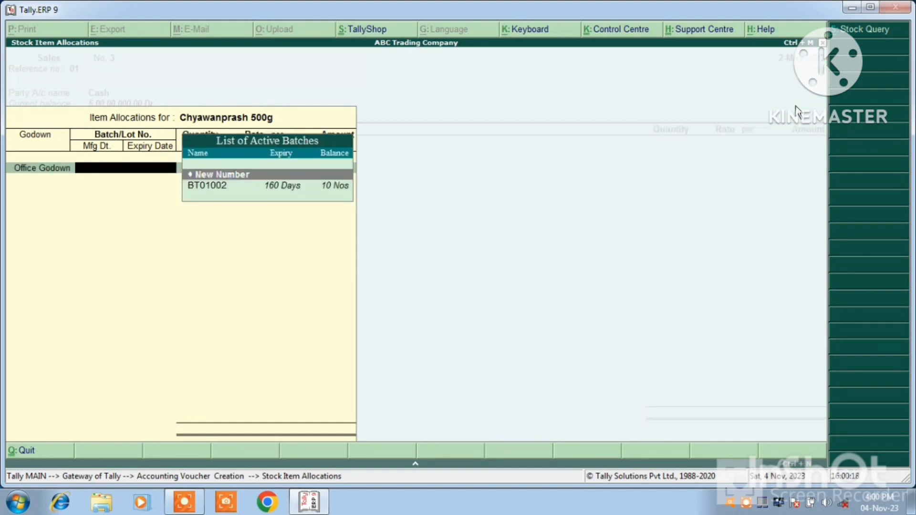
key(Down)
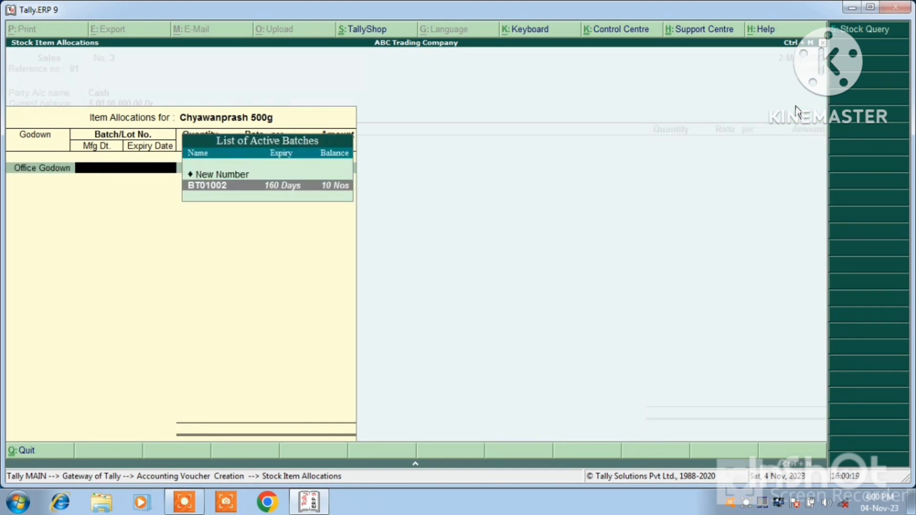
key(Return)
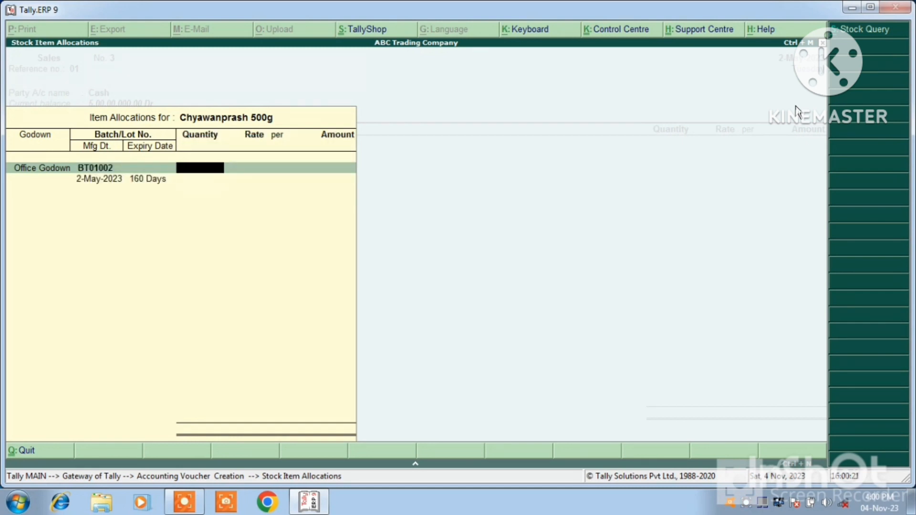
Enter a quantity of 5 Nos at a rate of 200 for the batch and accept the item line.
text(5)
key(Return)
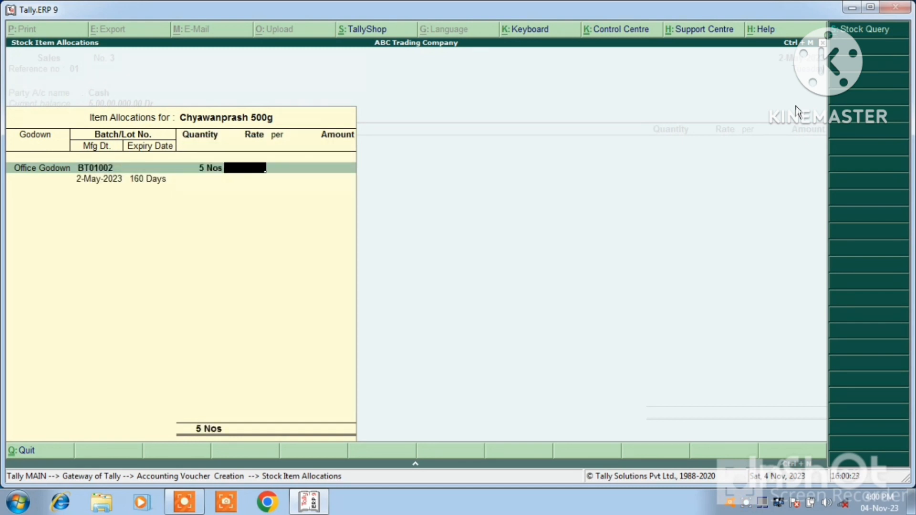
text(200)
key(Return)
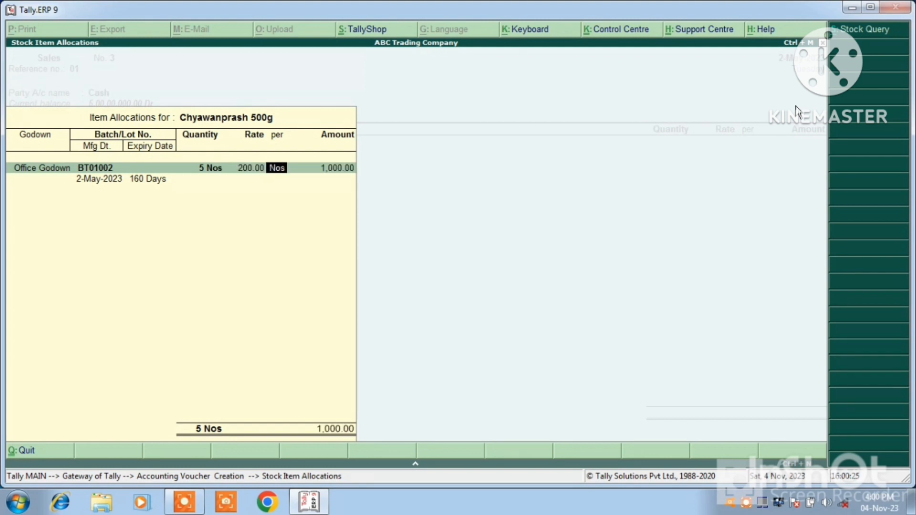
key(Return)
key(Return)
key(Return)
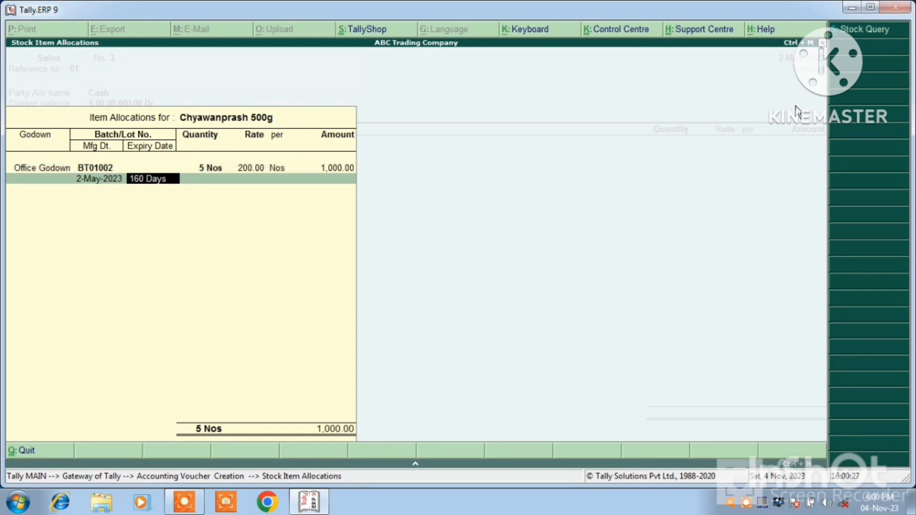
key(Return)
key(Return)
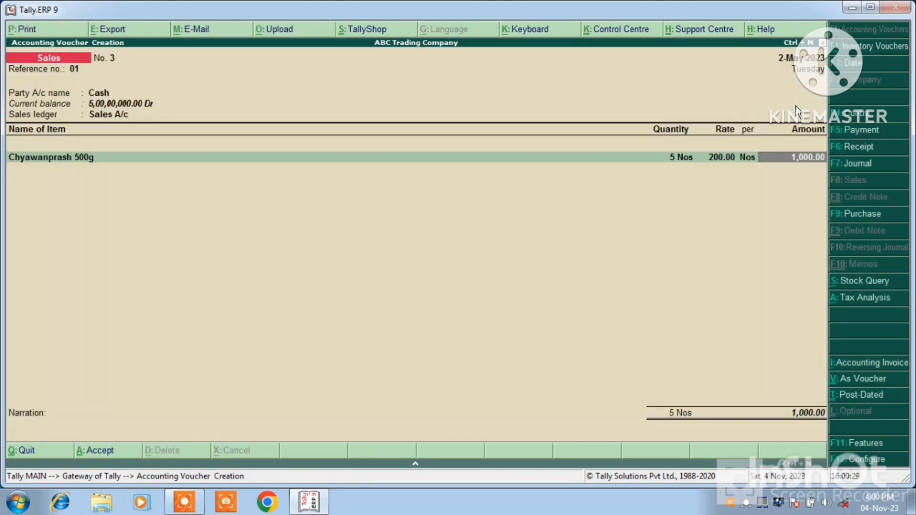
key(Return)
key(Return)
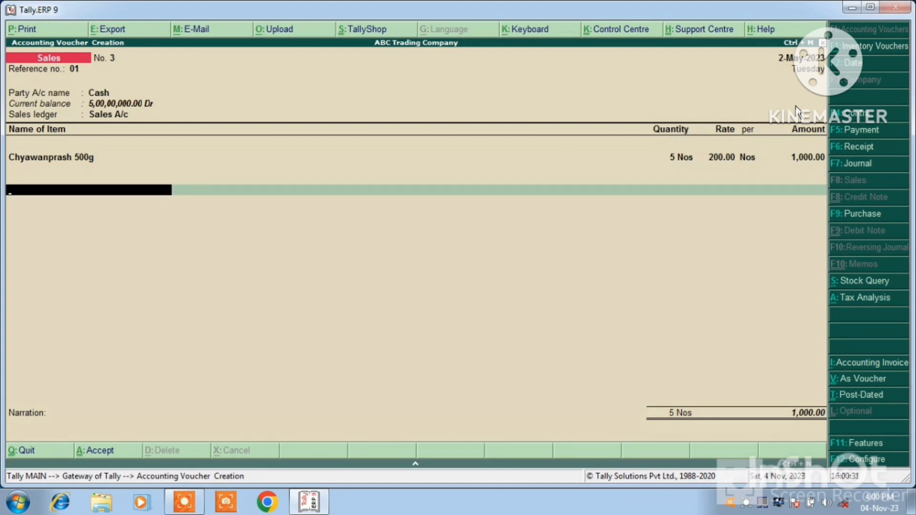
Add the CGST@ 6% and SGST@ 6% ledgers below the item, accept their calculated amounts and finish the ledger list.
text(Cgs)
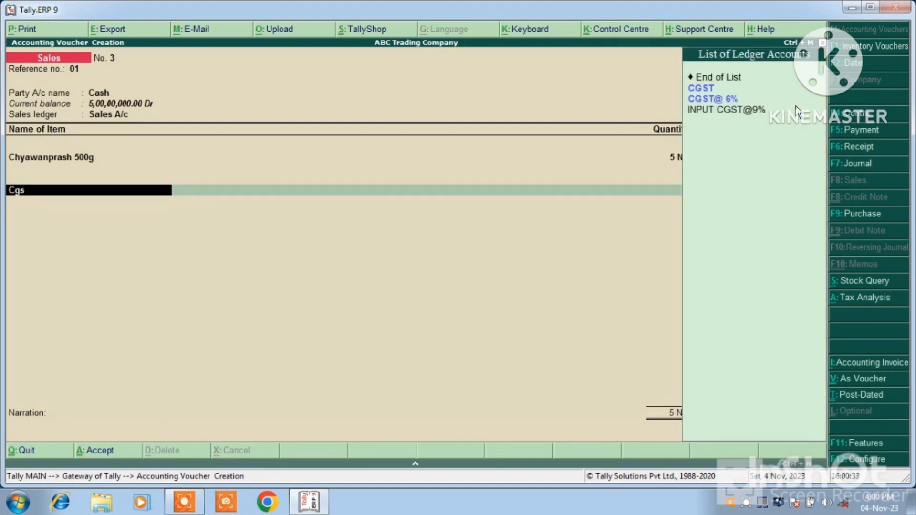
click(724, 103)
key(Return)
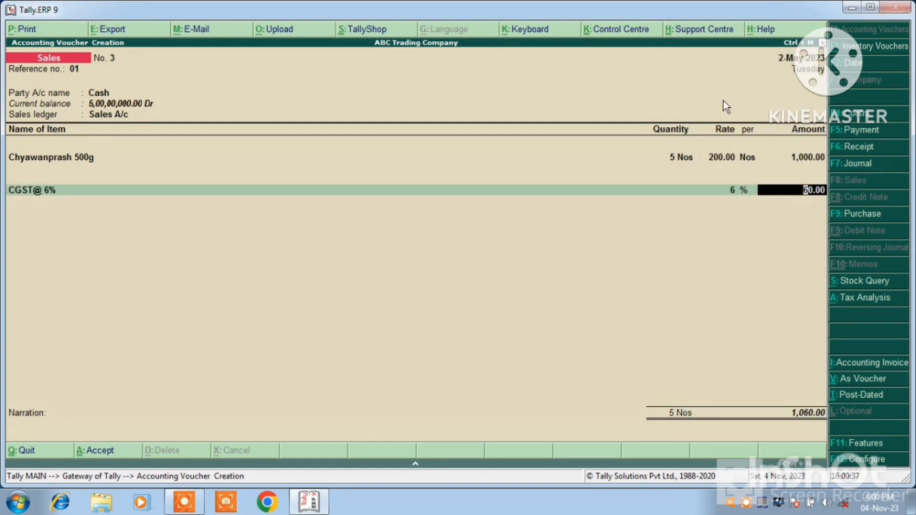
key(Return)
text(Sgst)
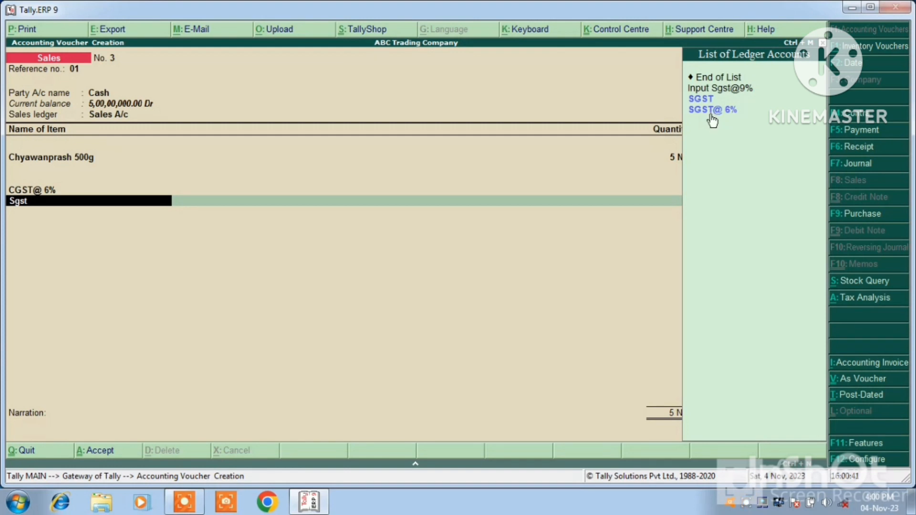
click(711, 111)
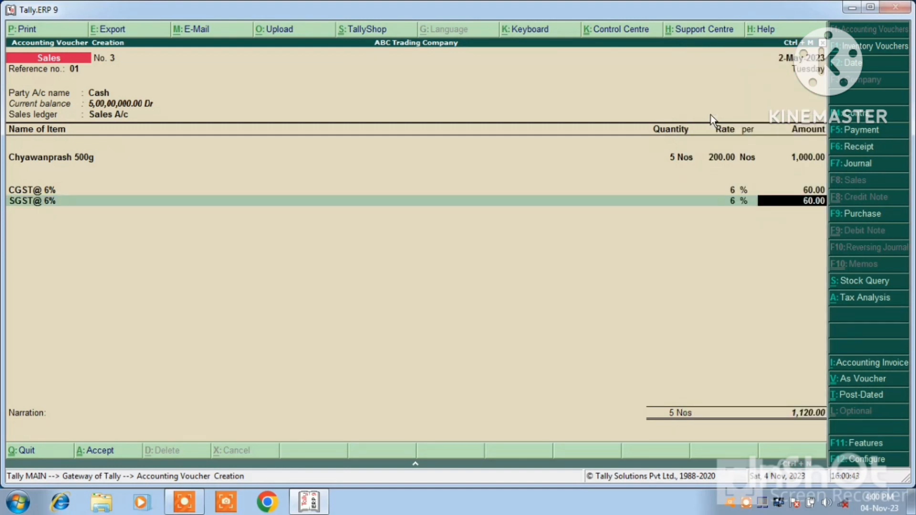
key(Return)
key(Return)
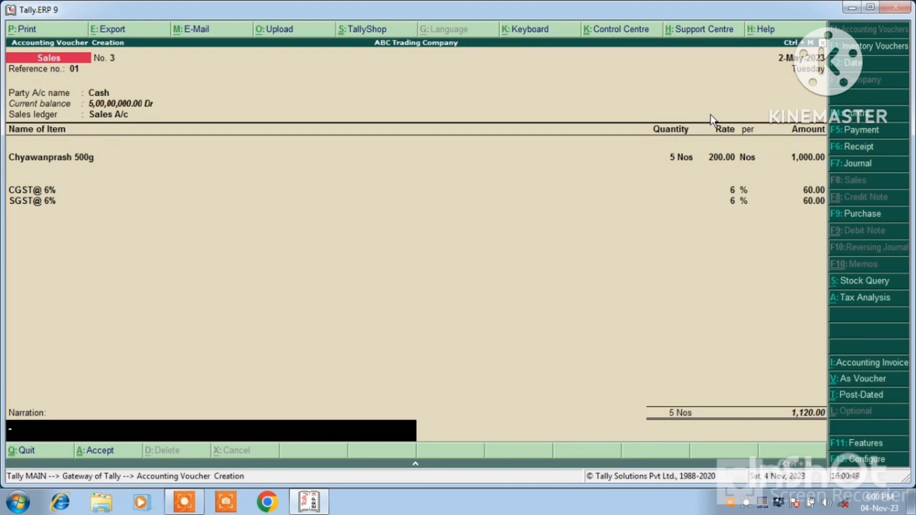
Review the sales voucher's Tax Analysis in detailed form and return to the voucher.
key(alt+a)
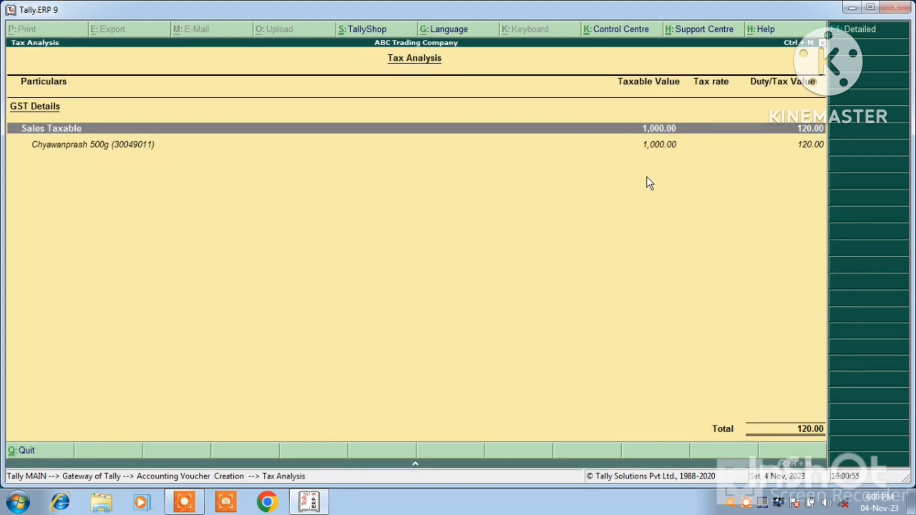
key(alt+F1)
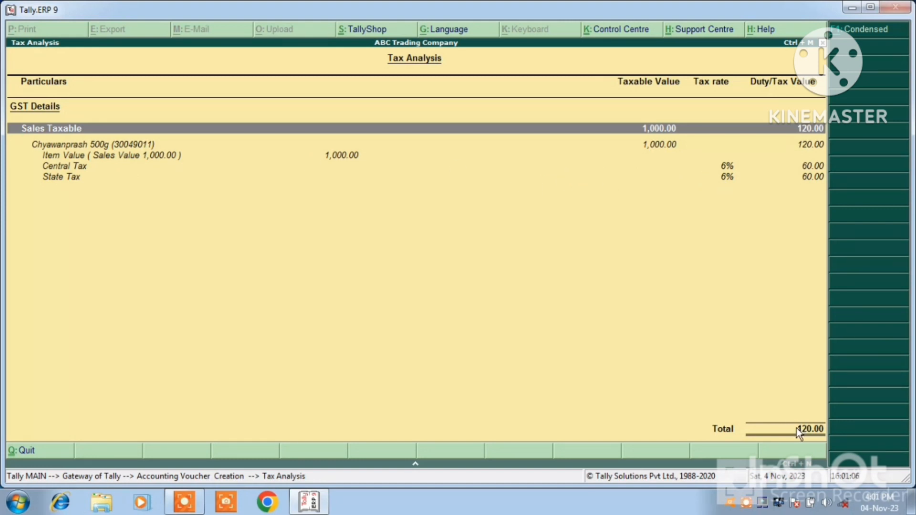
key(Escape)
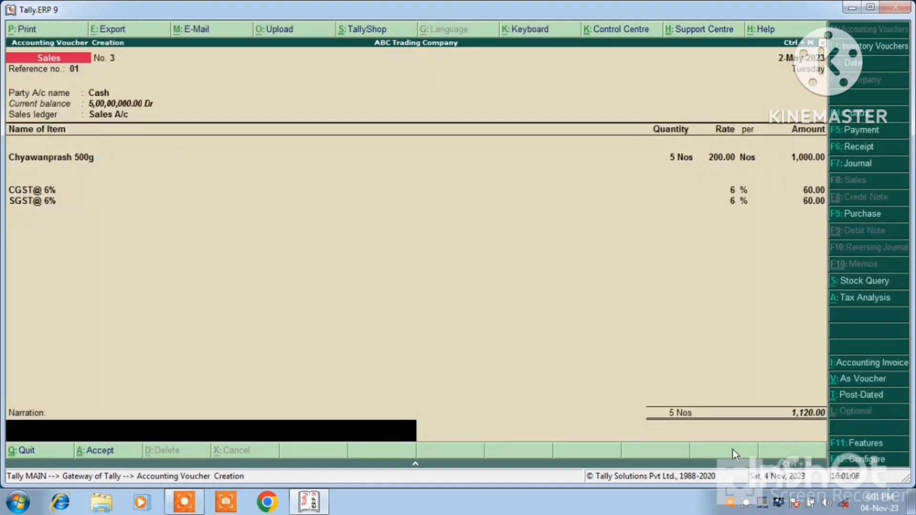
Save the cash sales voucher with a blank narration and leave voucher creation.
key(Return)
key(Return)
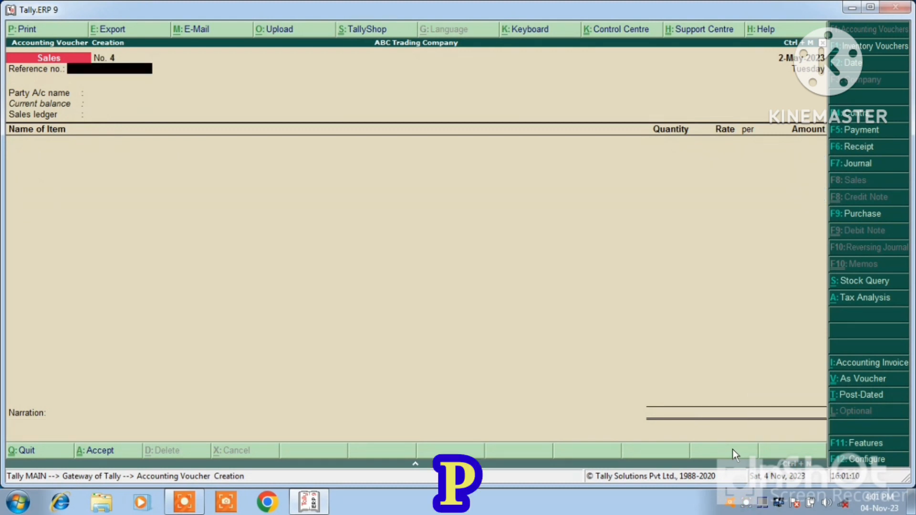
key(Escape)
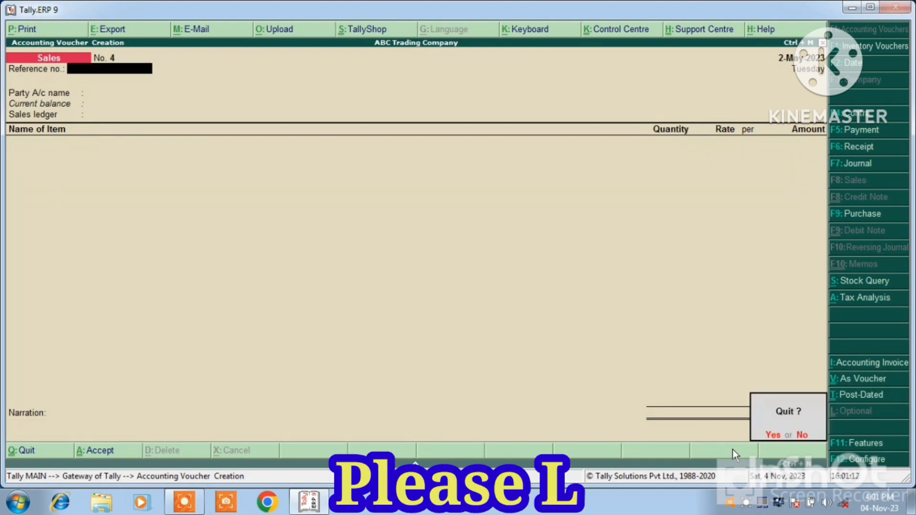
key(y)
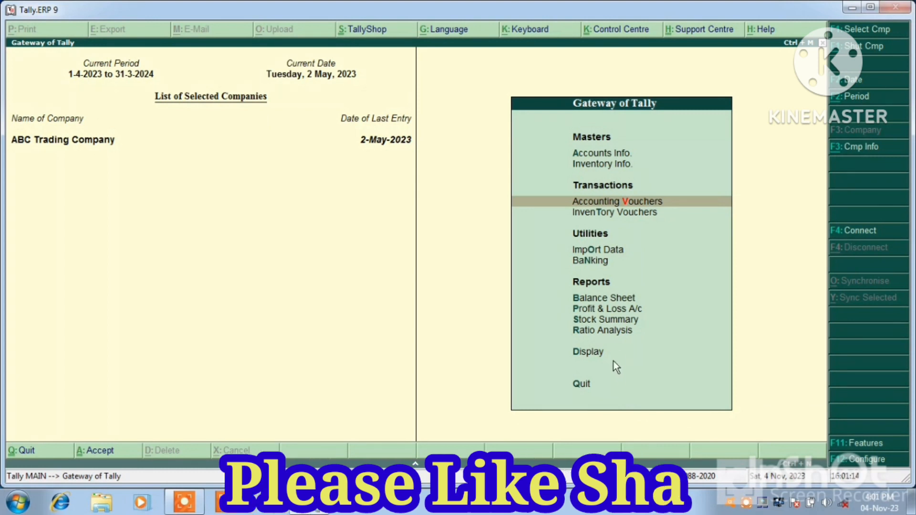
Review the Office Godown stock summary, going through the Dabur group to the monthly summary of Chyawanprash 500g, and return to the report list.
click(596, 354)
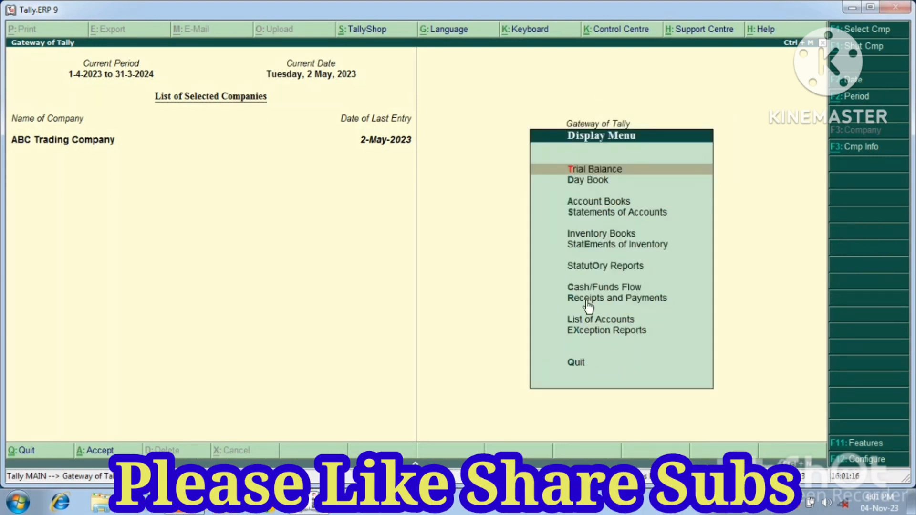
click(630, 244)
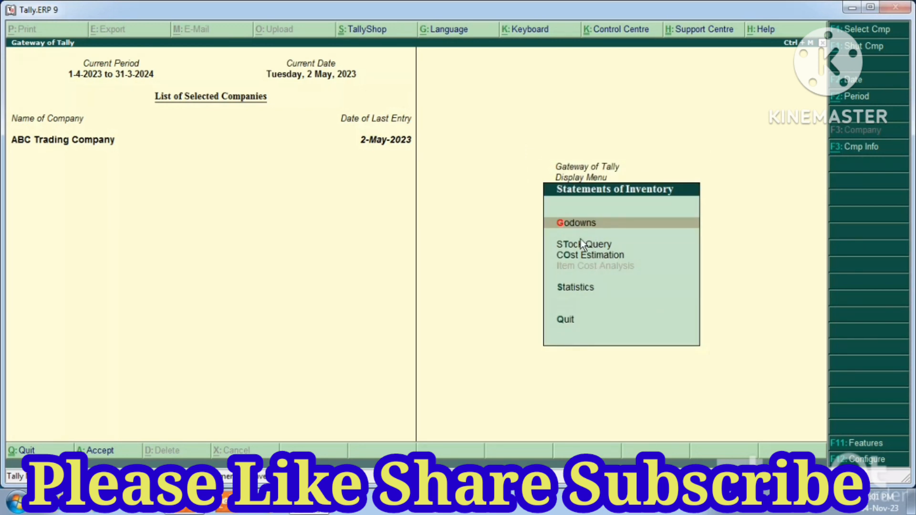
click(578, 226)
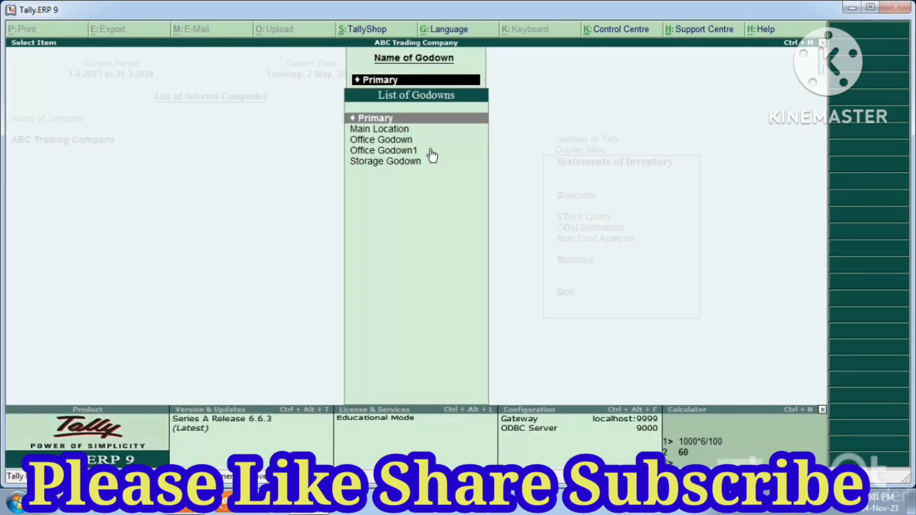
click(395, 143)
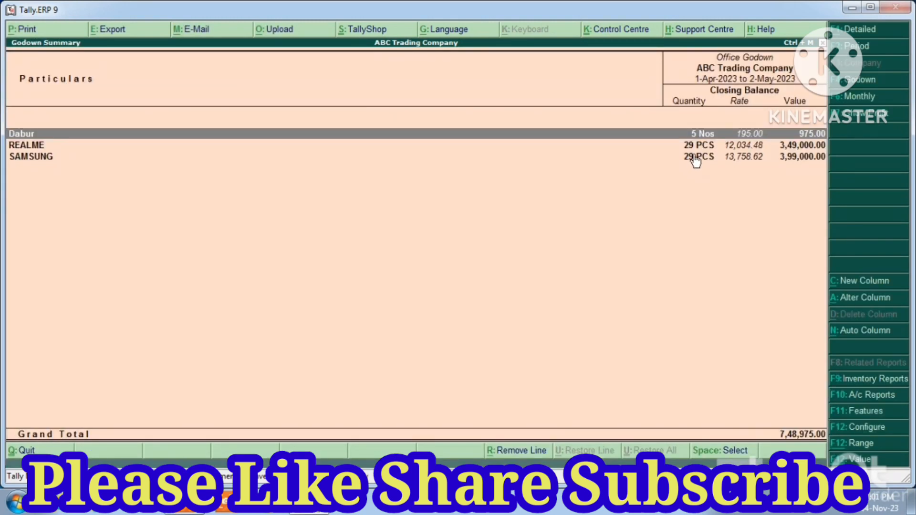
click(594, 136)
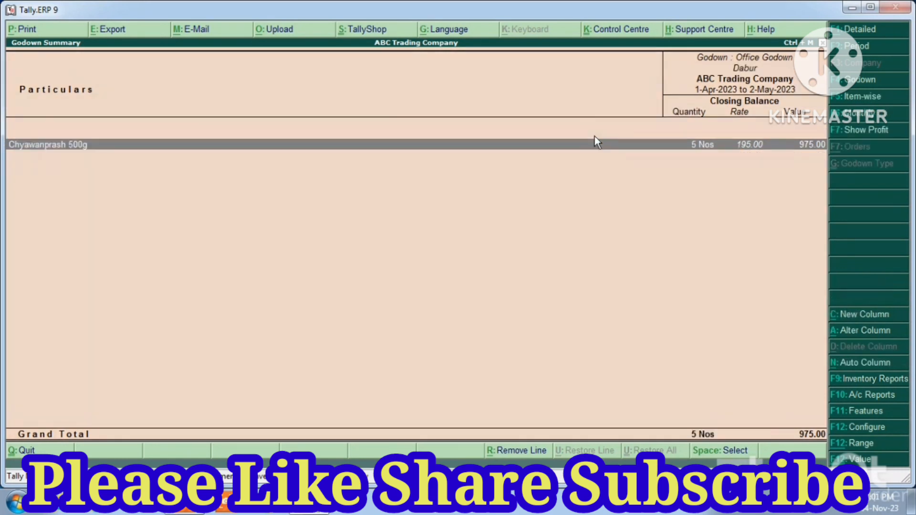
click(650, 147)
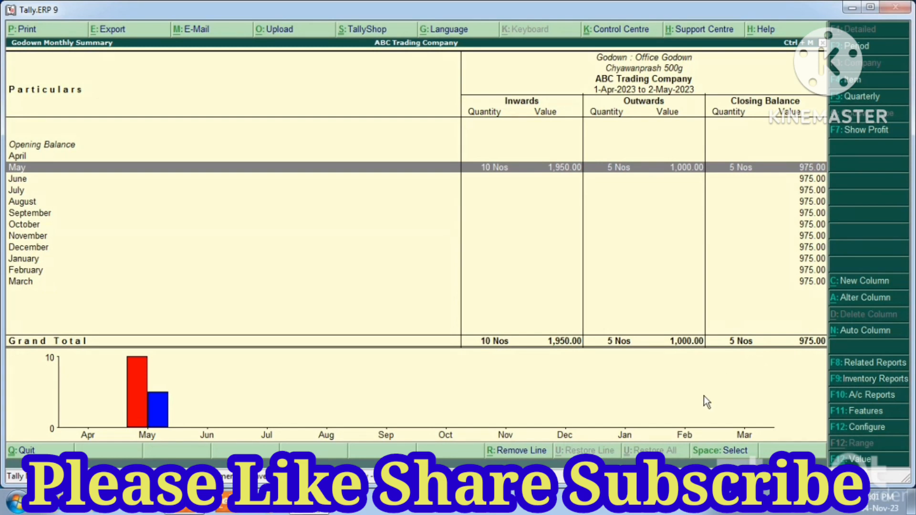
key(Escape)
key(Escape)
key(Escape)
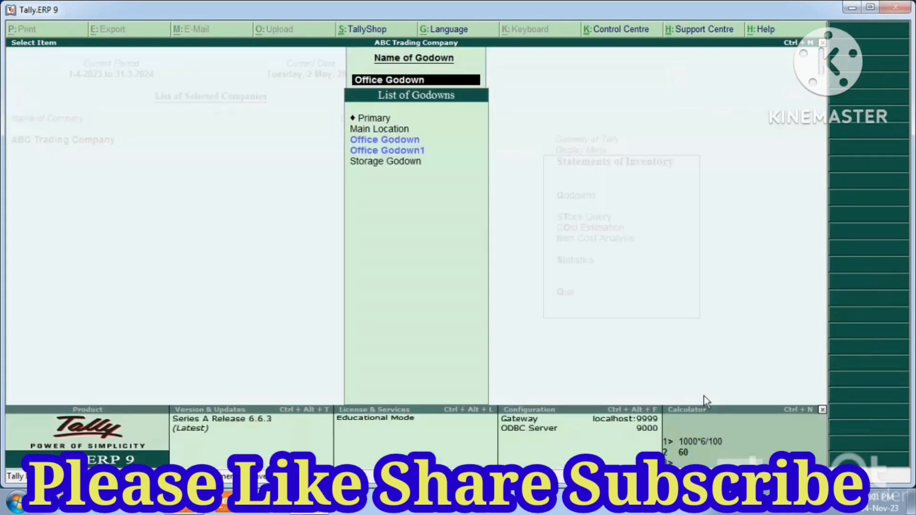
key(Escape)
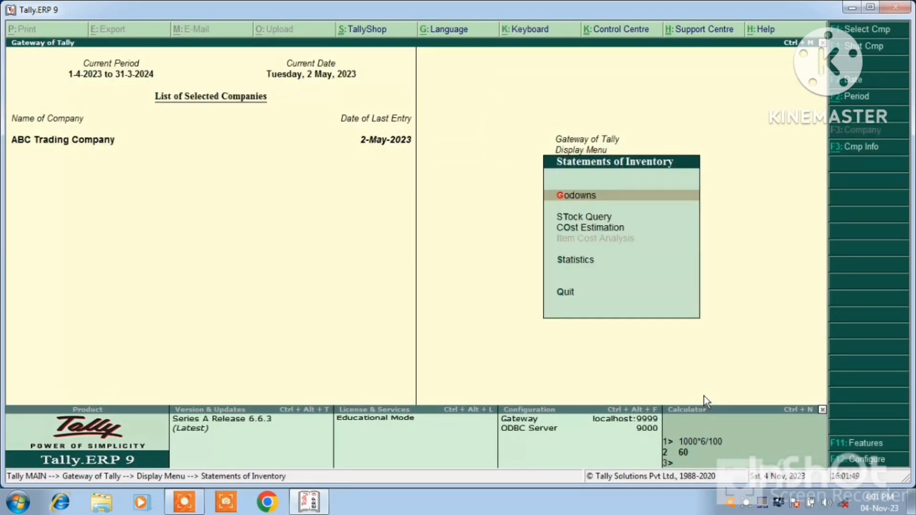
key(Escape)
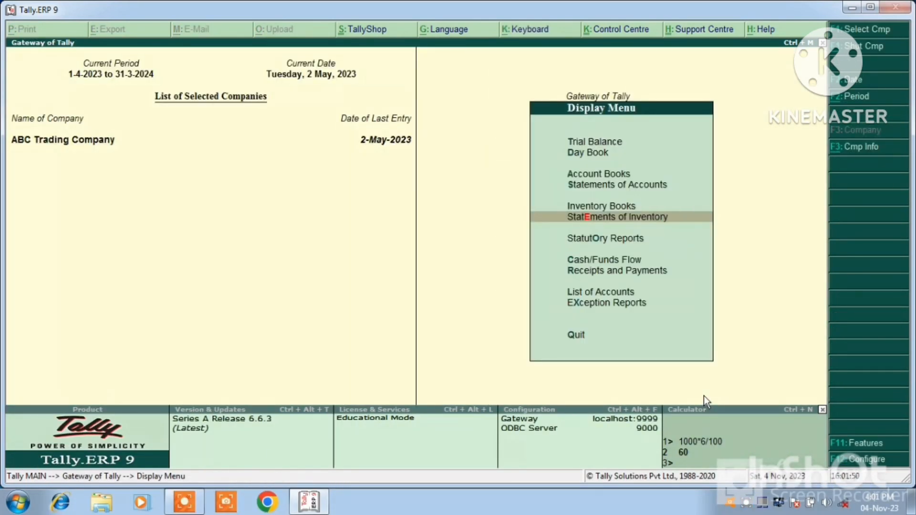
Review the stock item monthly summary of Chyawanprash 500g in the inventory books and return to the Gateway.
click(634, 209)
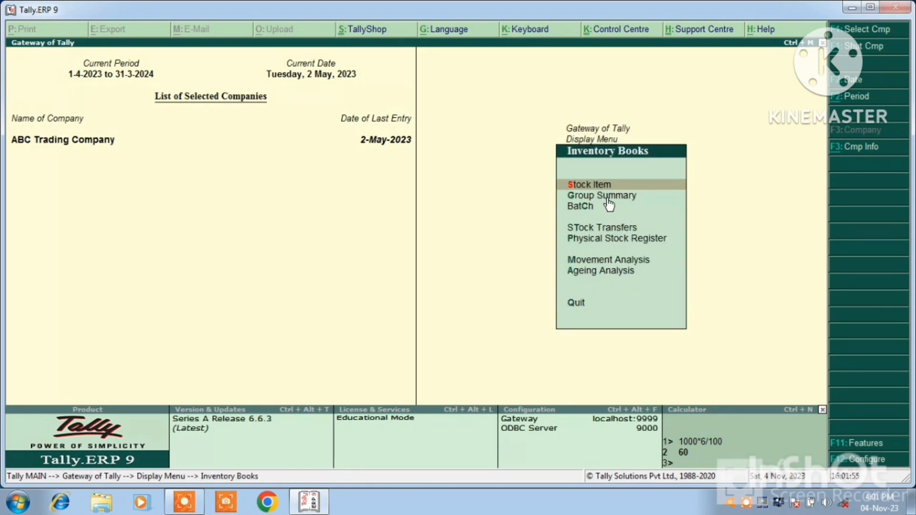
click(597, 186)
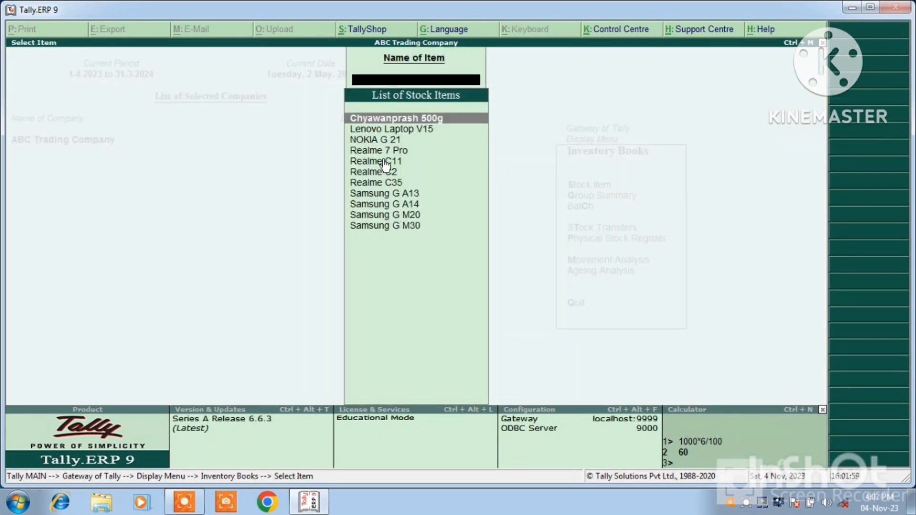
click(417, 121)
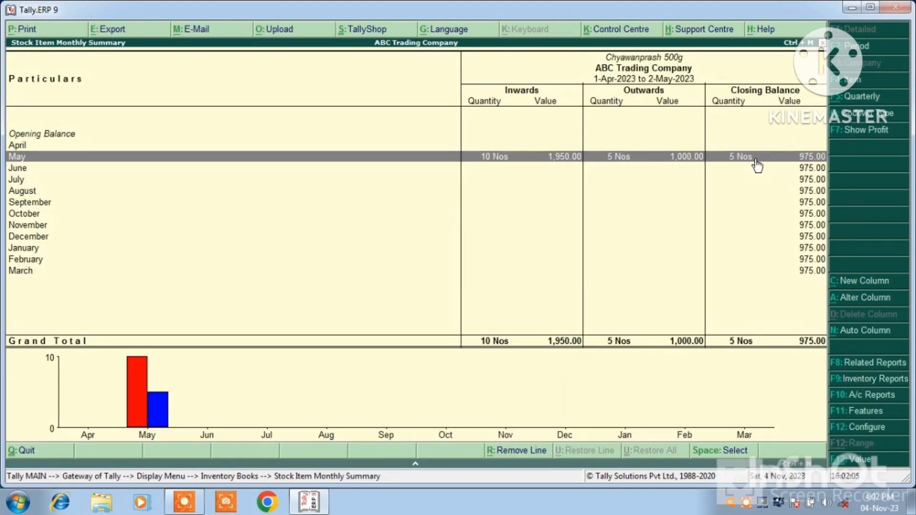
key(Escape)
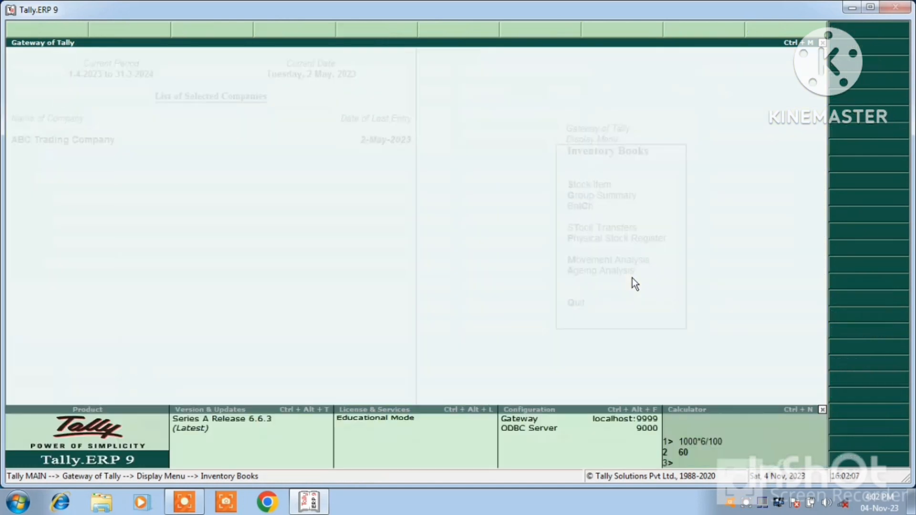
key(BackSpace)
key(Escape)
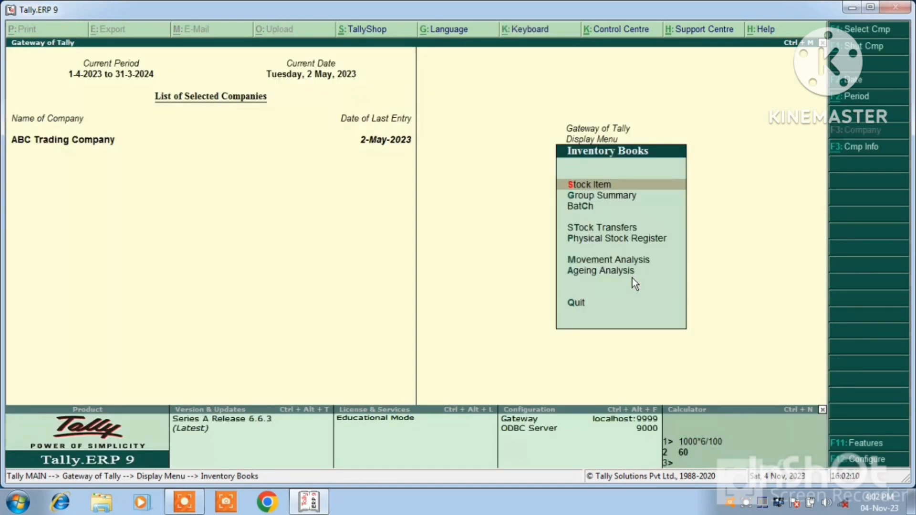
key(Escape)
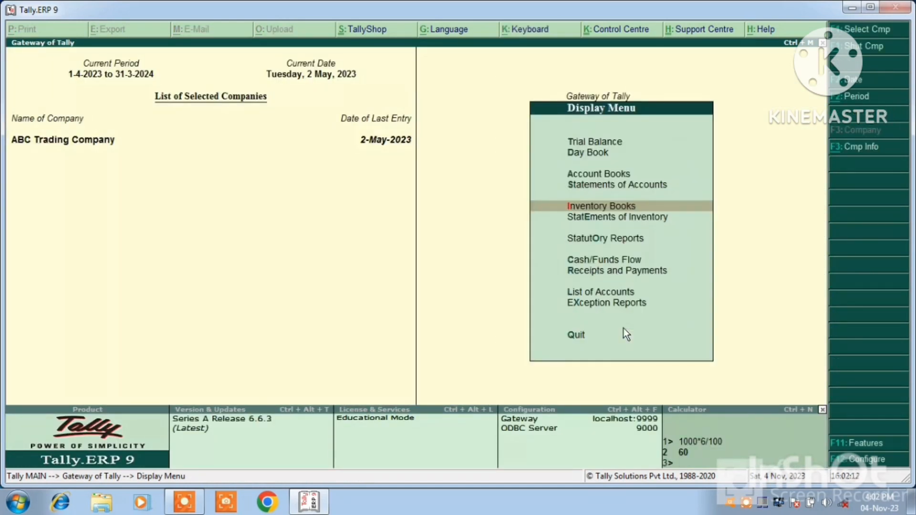
key(Escape)
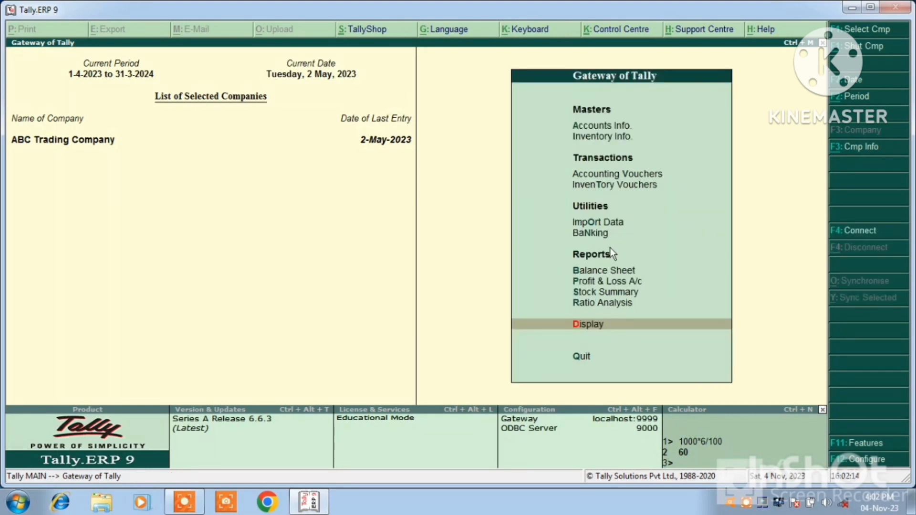
Examine the Dabur India Limited purchase voucher from the Day Book and return to the voucher list.
click(590, 325)
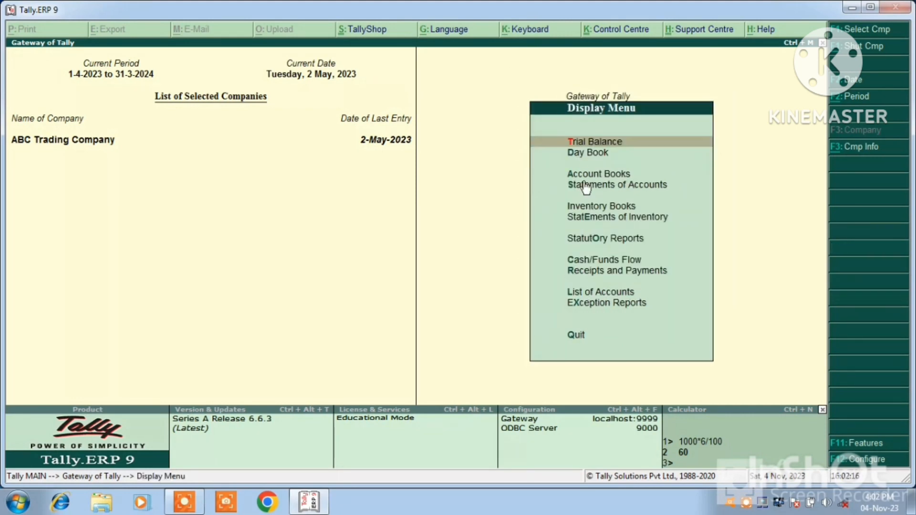
click(585, 153)
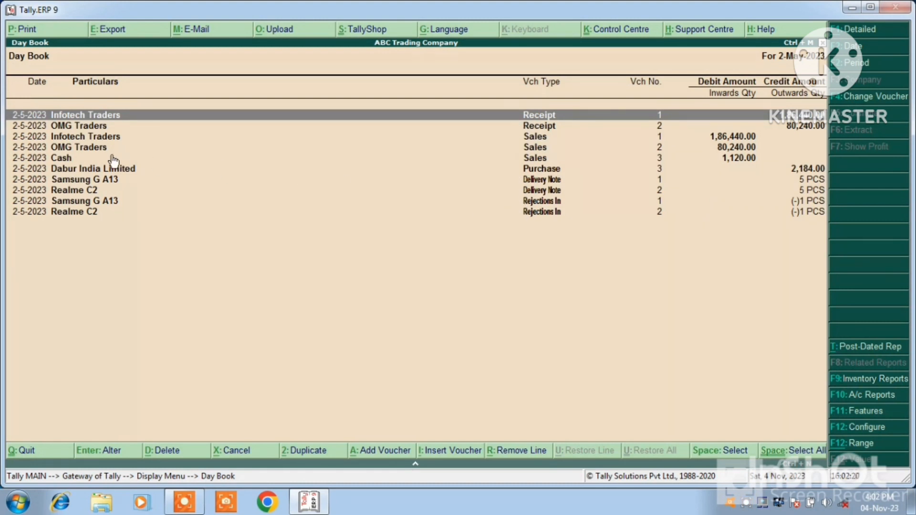
click(69, 158)
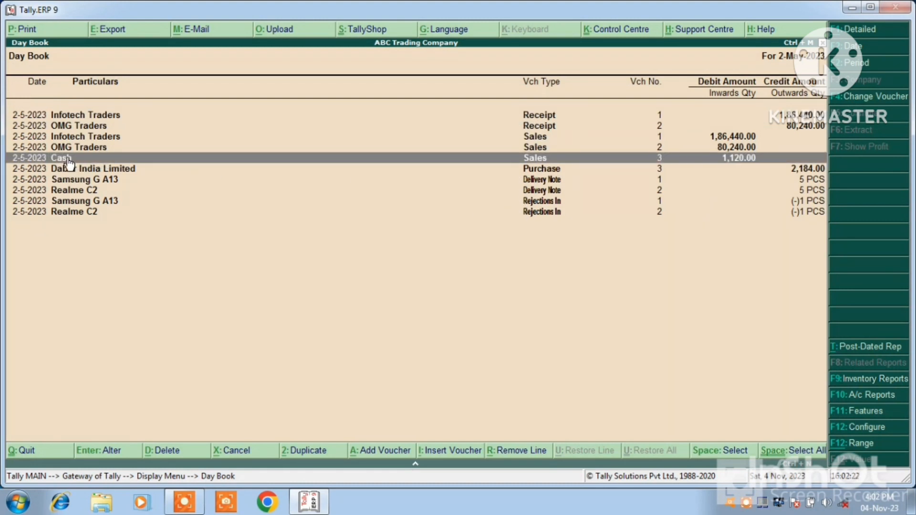
click(102, 171)
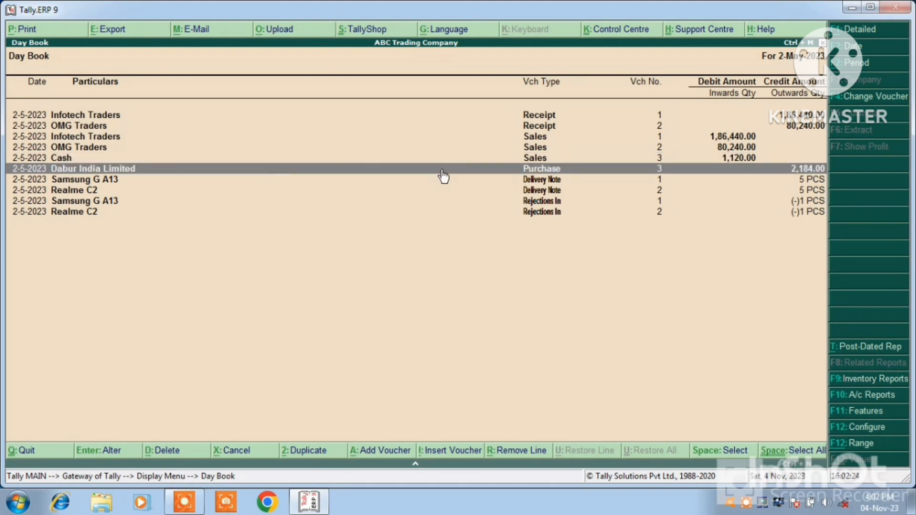
click(529, 173)
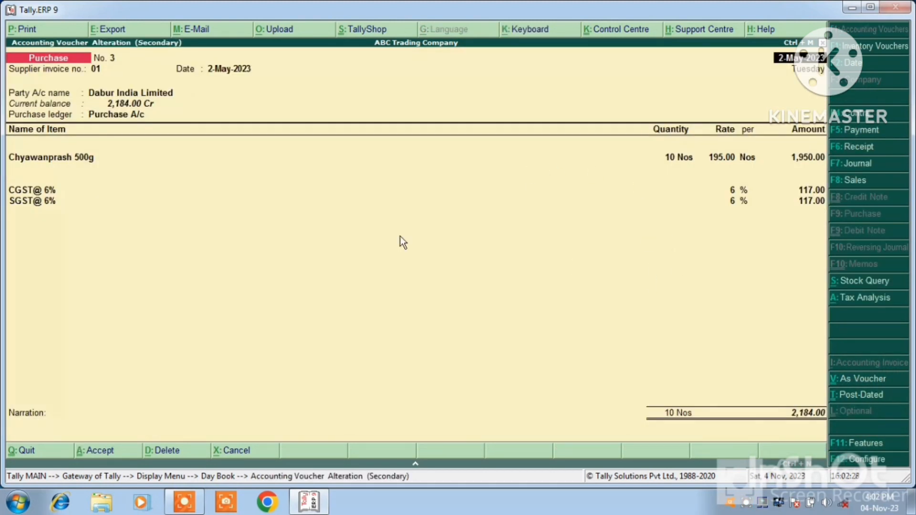
key(Escape)
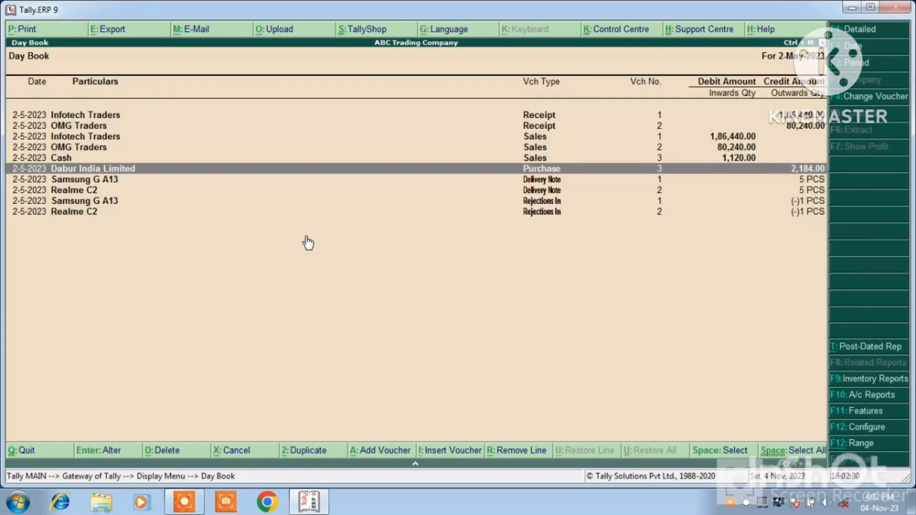
Preview the printed Tax Invoice of the Cash sales voucher enlarged, check its batch and tax details, and close the preview.
click(62, 162)
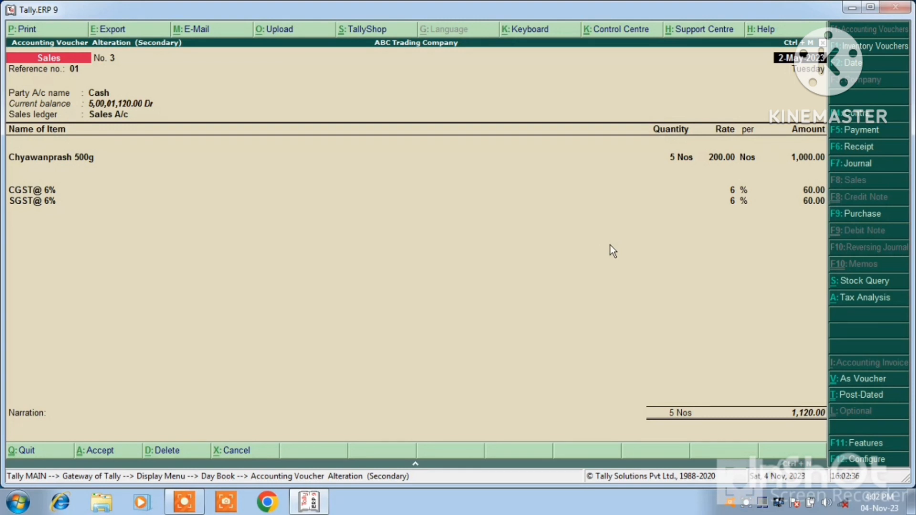
key(alt+p)
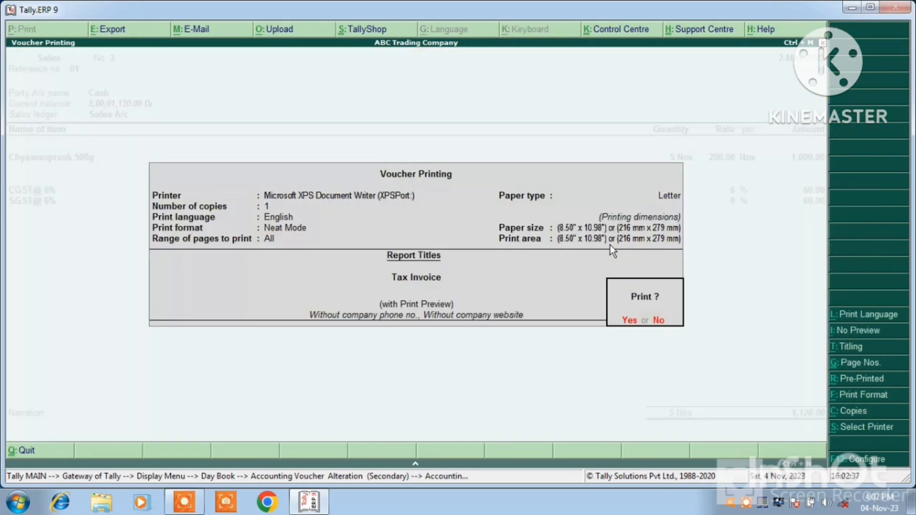
click(630, 317)
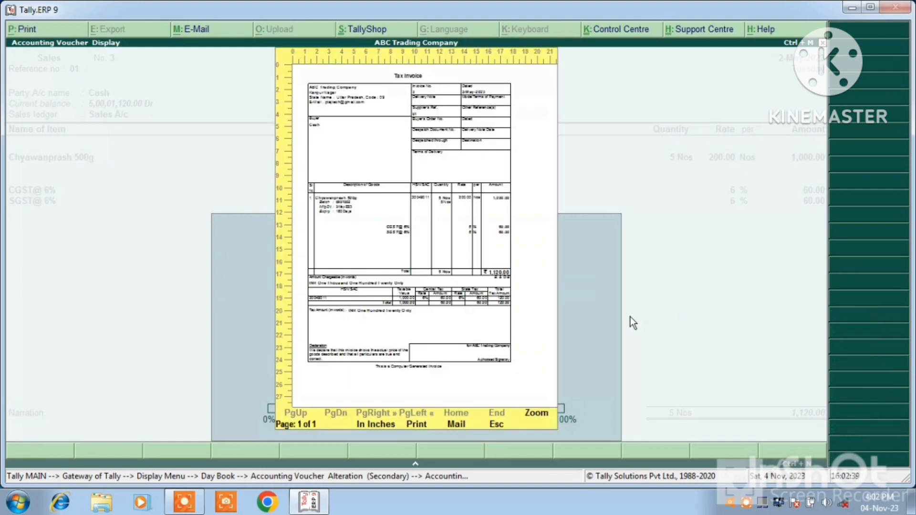
click(538, 413)
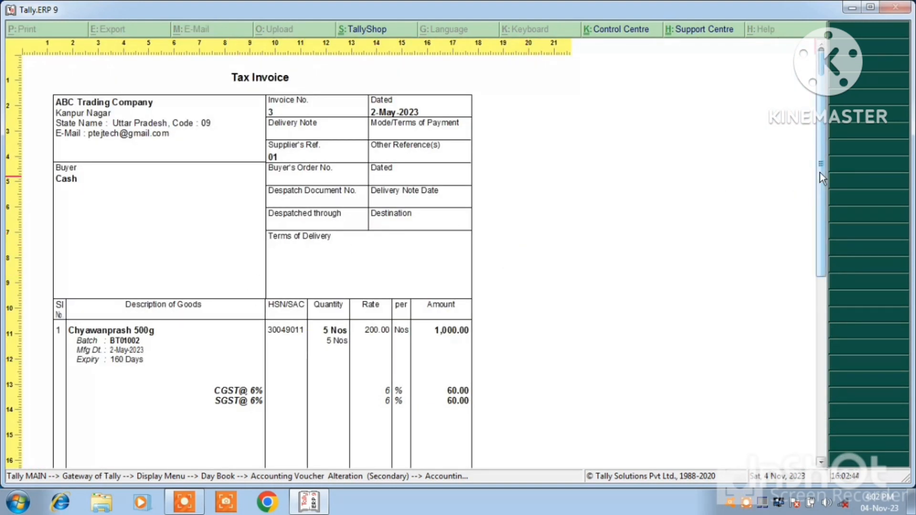
drag(820, 173, 814, 265)
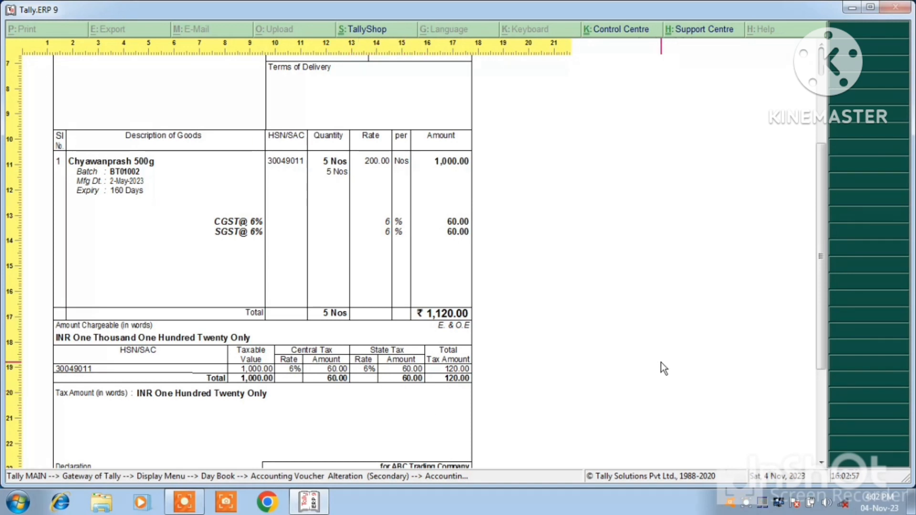
key(alt+z)
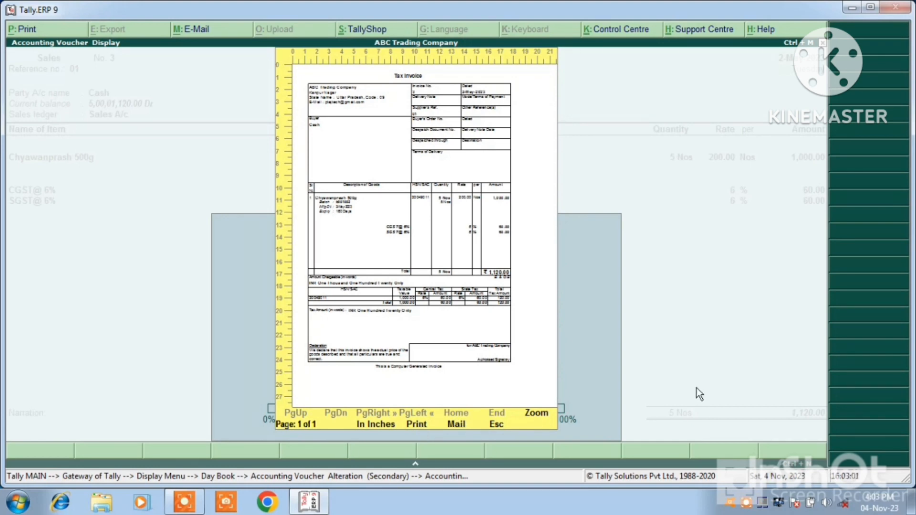
key(Escape)
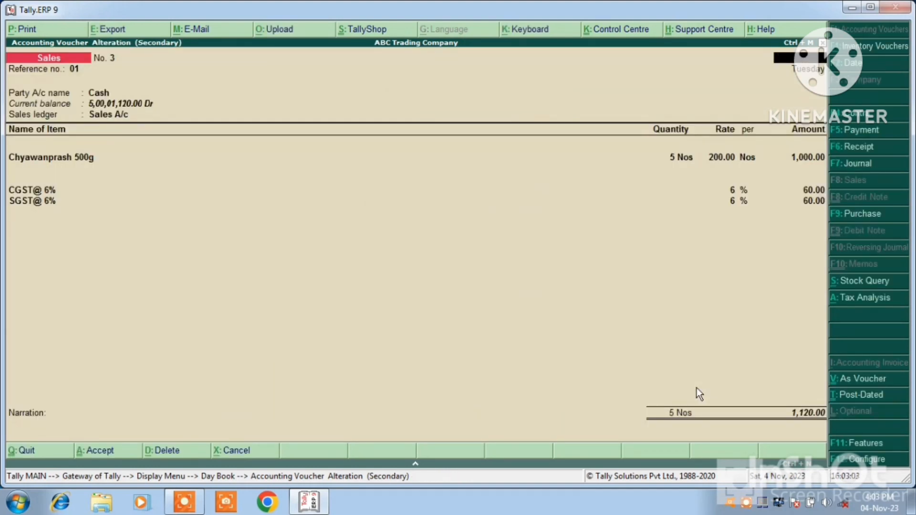
Close the sales voucher and the Day Book, and quit the program.
key(Escape)
key(Escape)
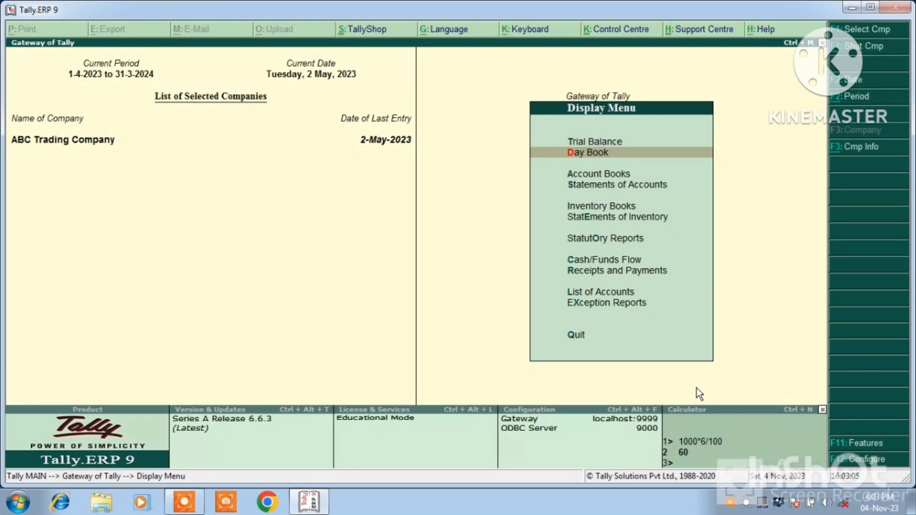
click(576, 340)
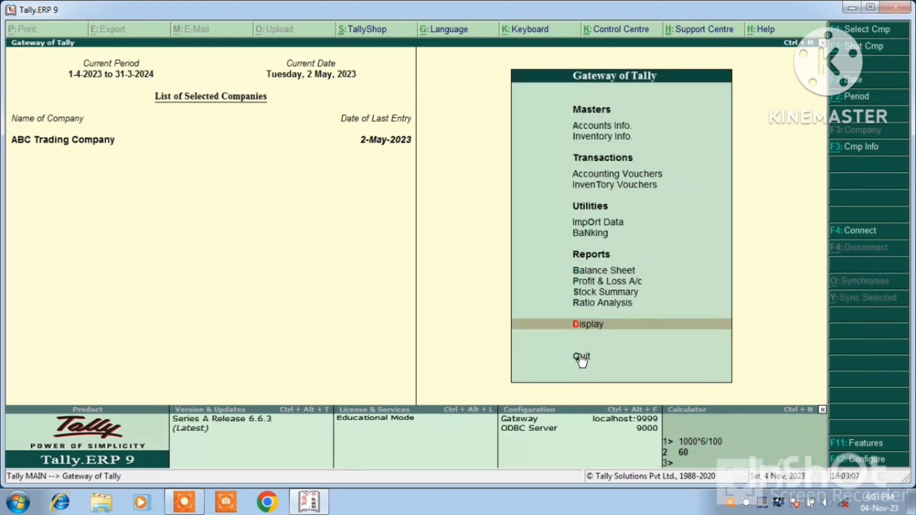
click(580, 355)
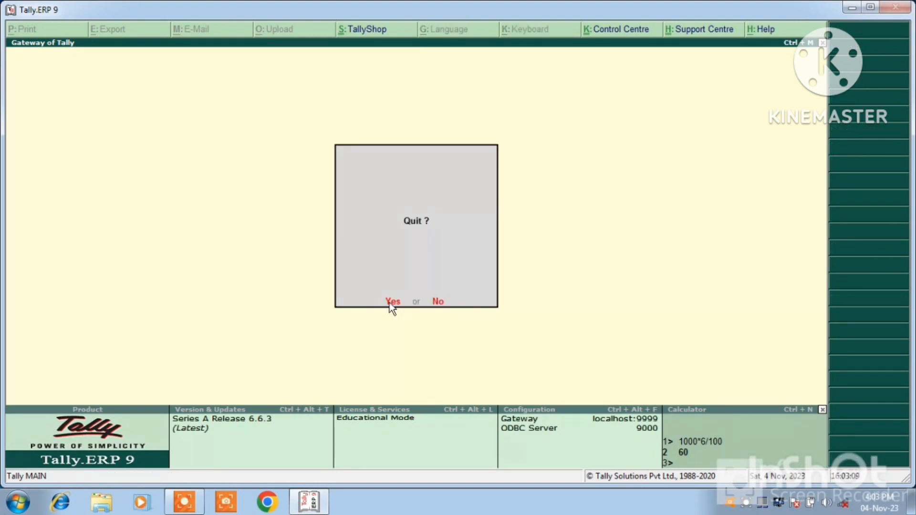
click(390, 302)
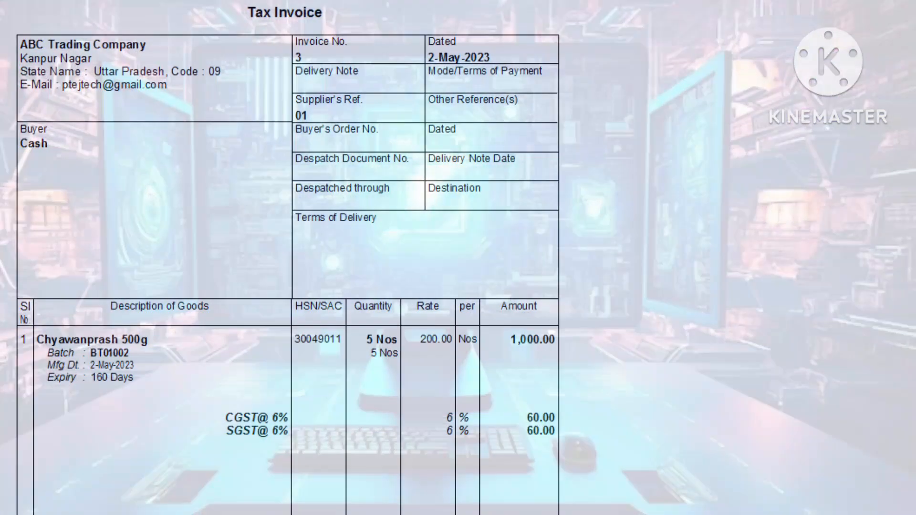